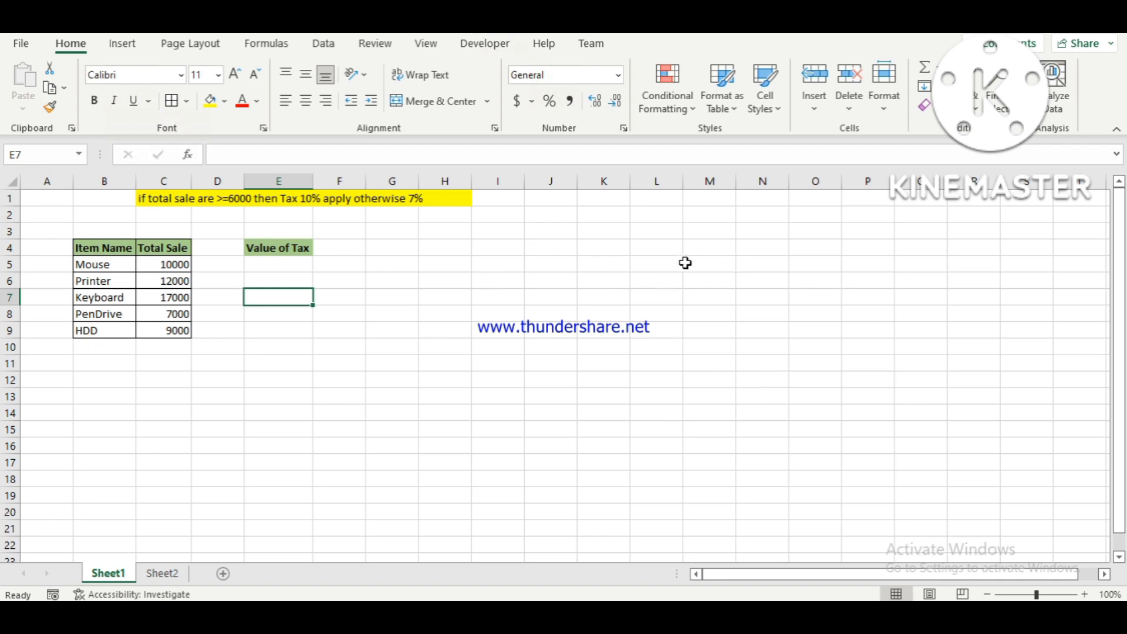
Start a LET formula in cell L4 that defines the name x with the value 5.
click(669, 243)
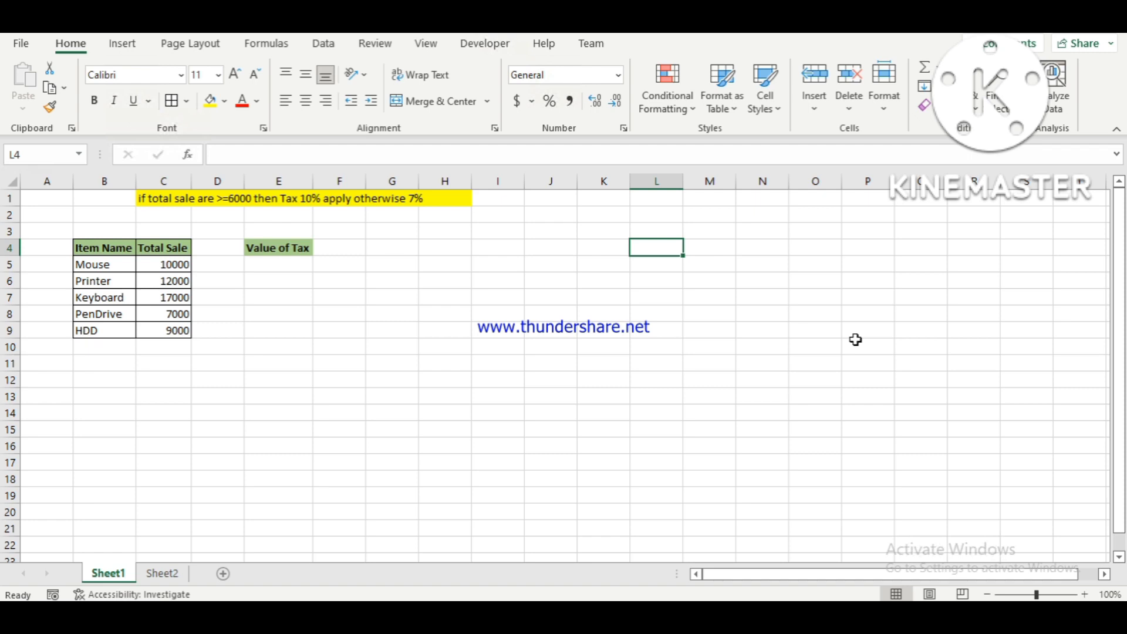
text(=l)
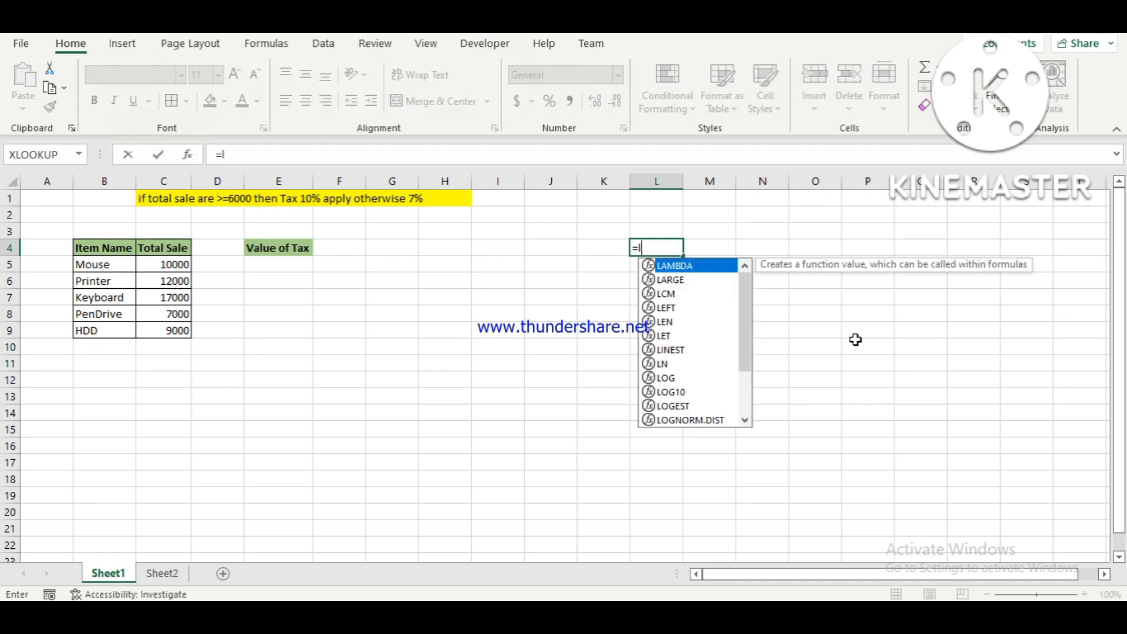
text(et)
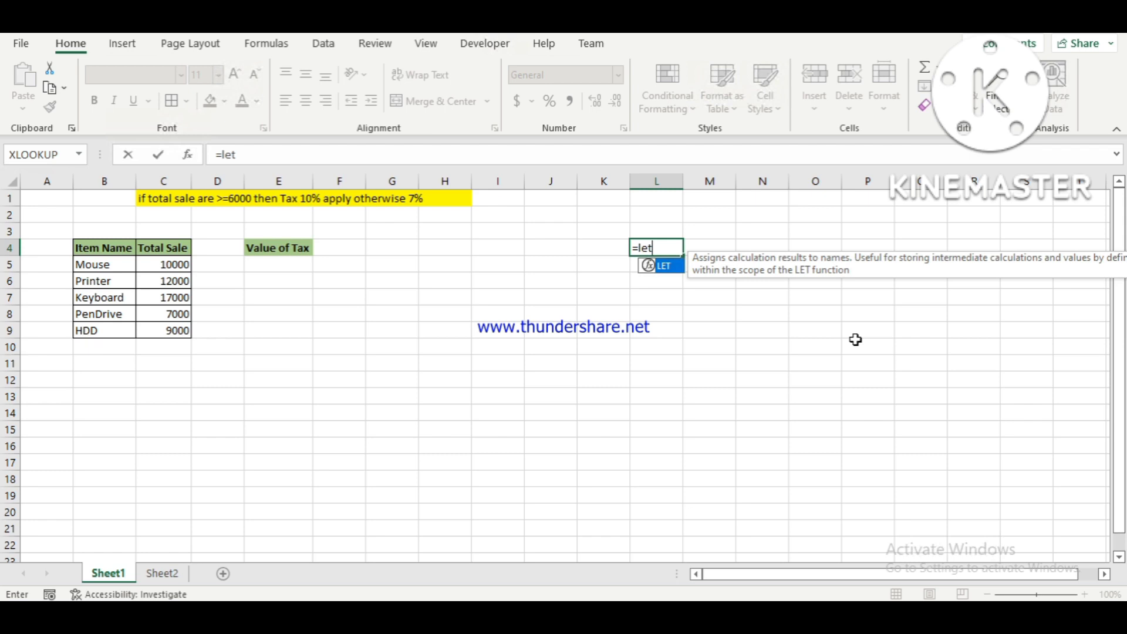
key(Tab)
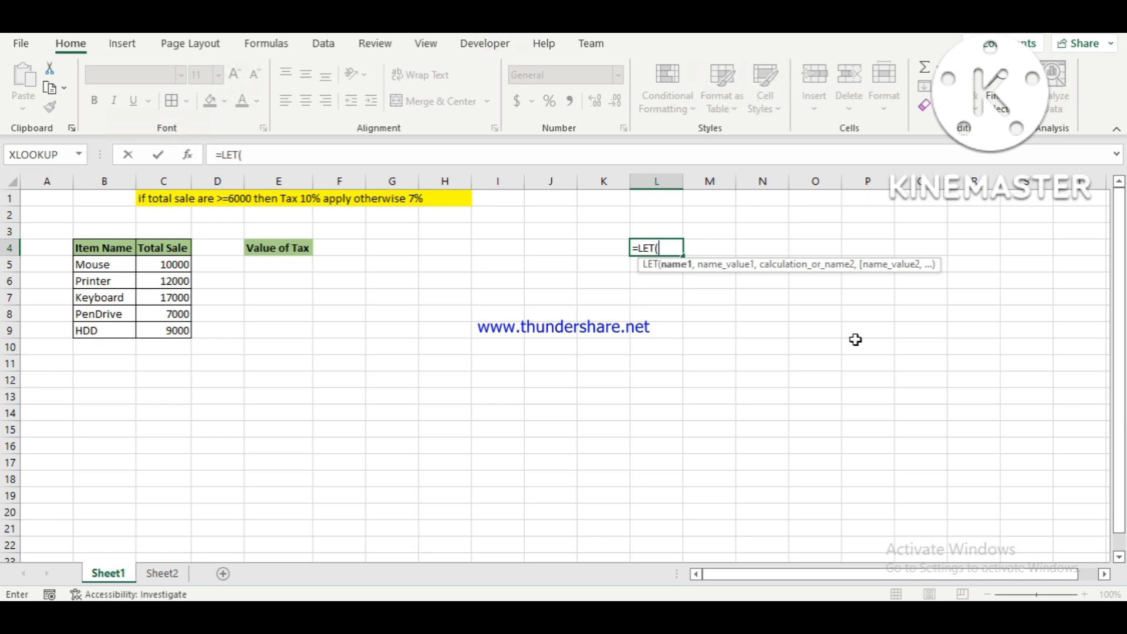
text(x,)
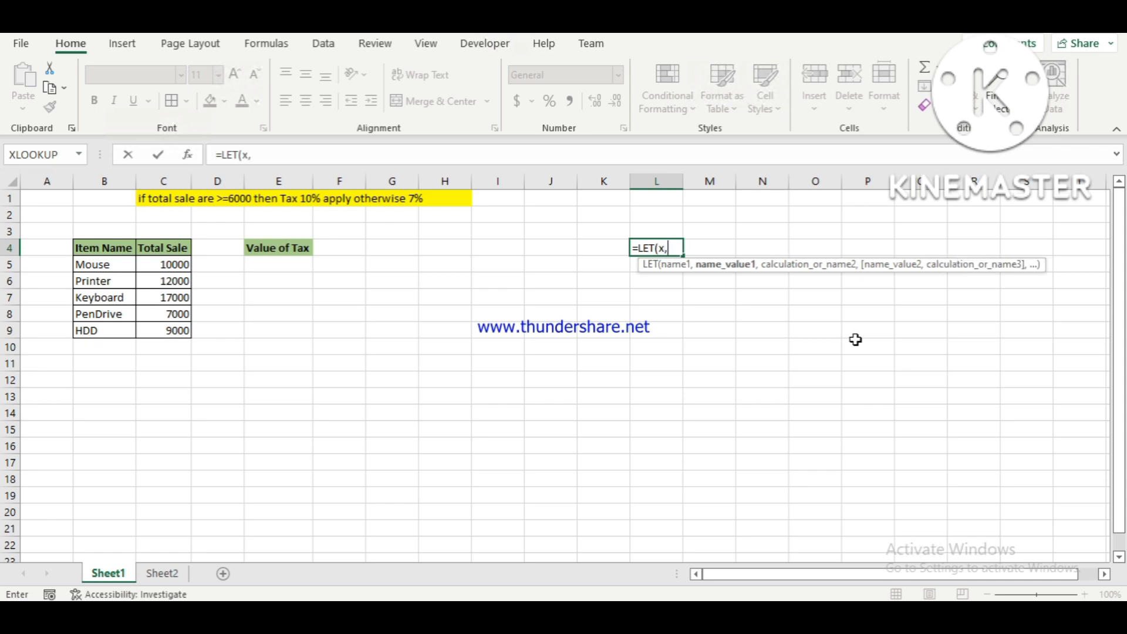
text(5)
text(,)
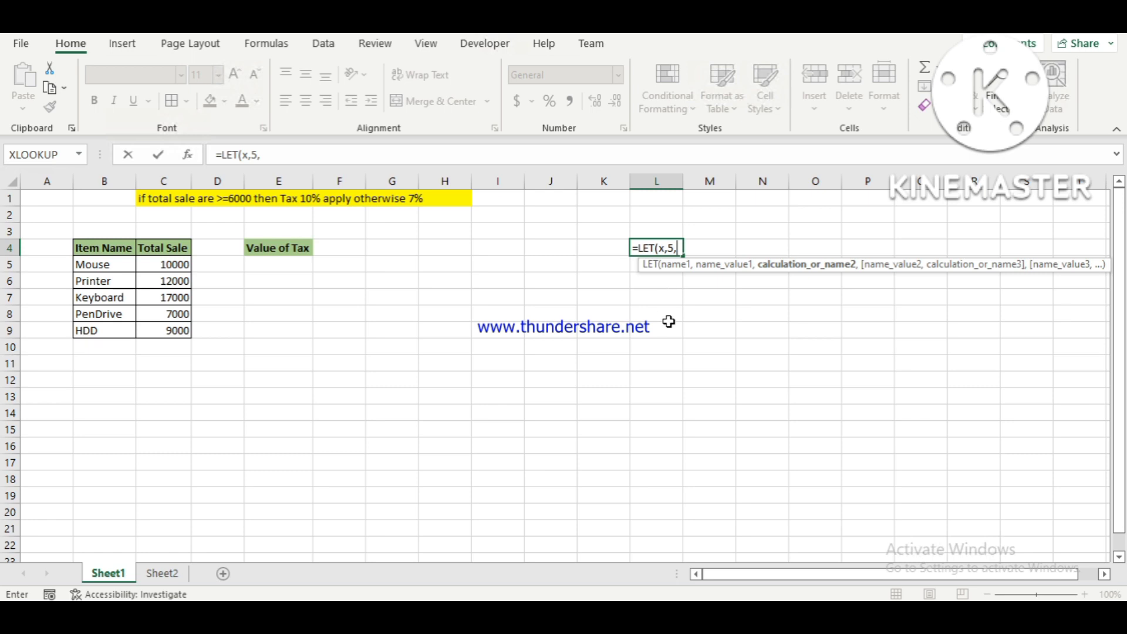
Complete the LET formula in L4 with the calculation x+x and enter it.
text(x)
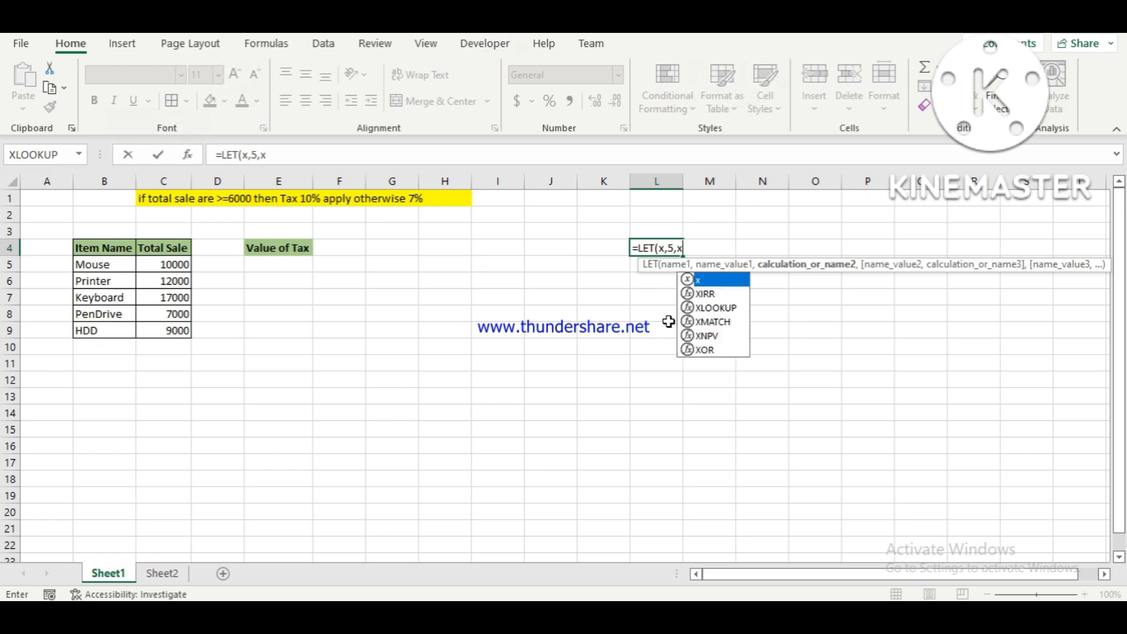
text(+)
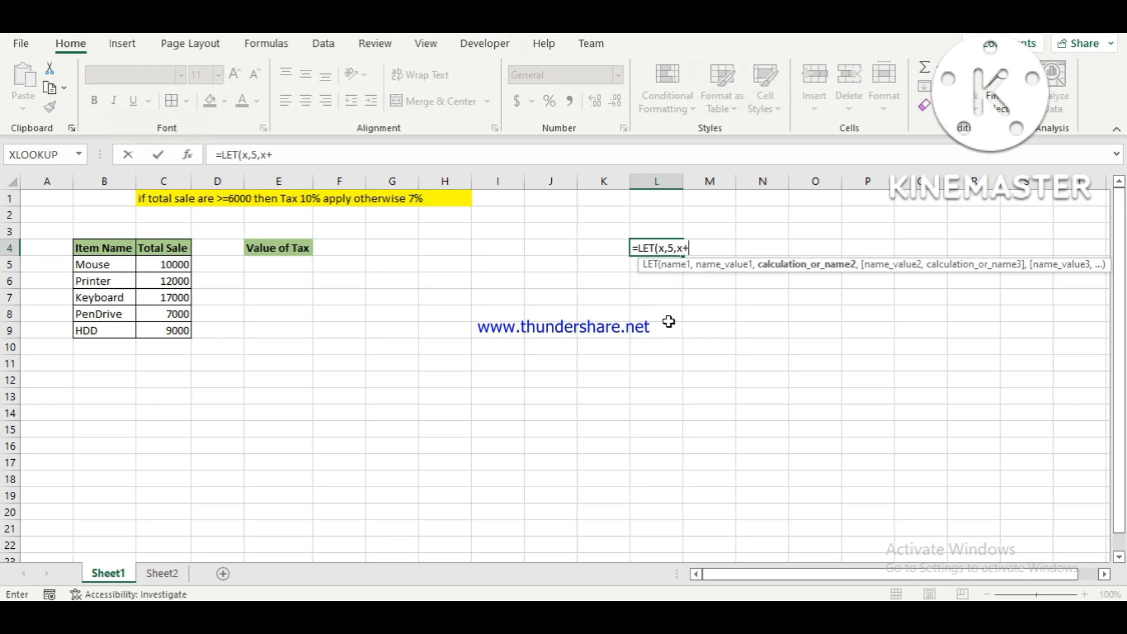
text(x)
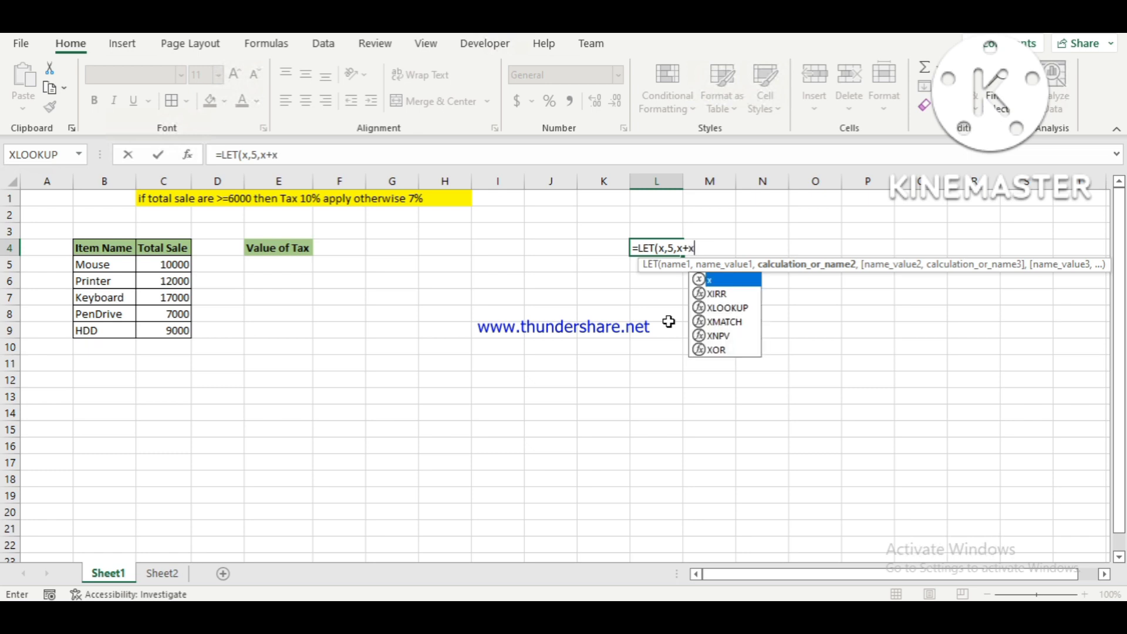
text())
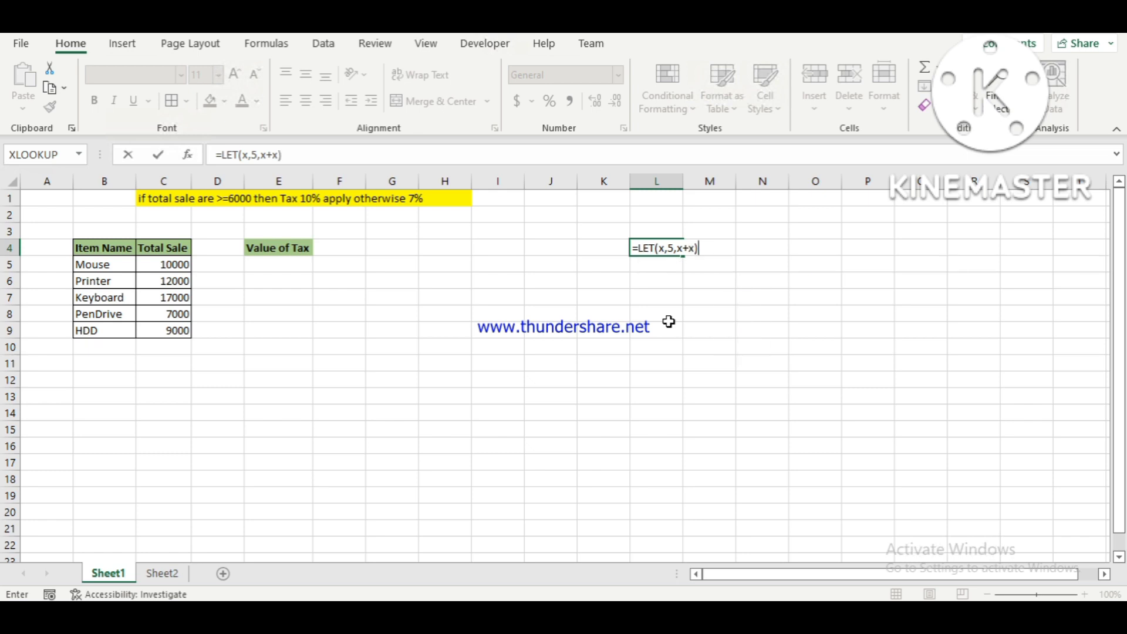
key(Return)
Edit the LET formula in L4, removing the x+x calculation and adding a second name y with the value 7.
key(Up)
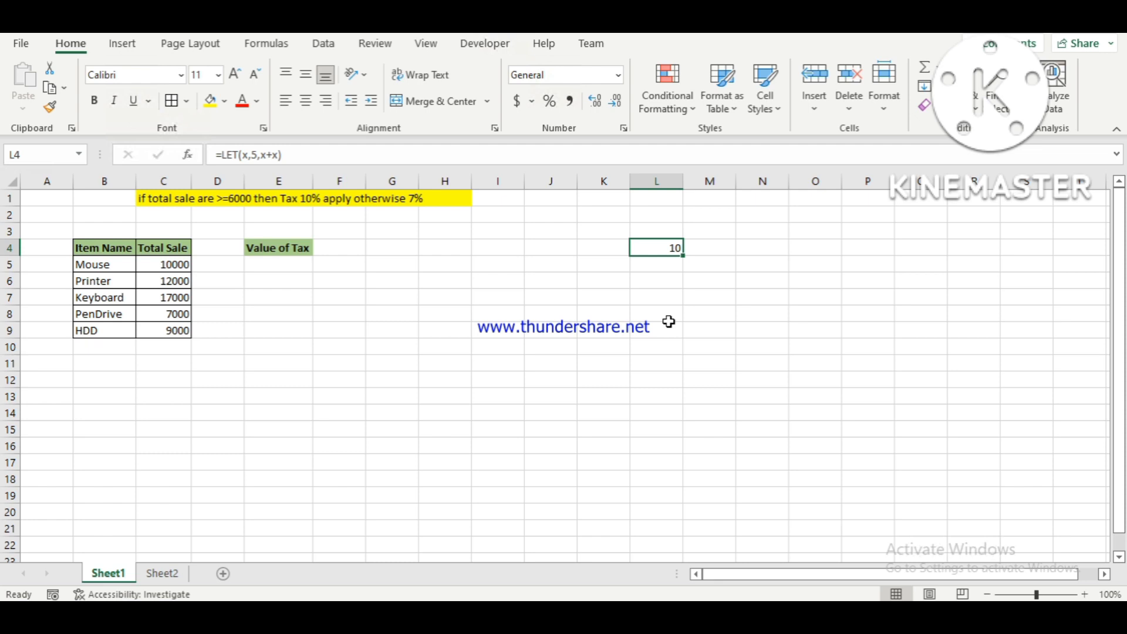
key(F2)
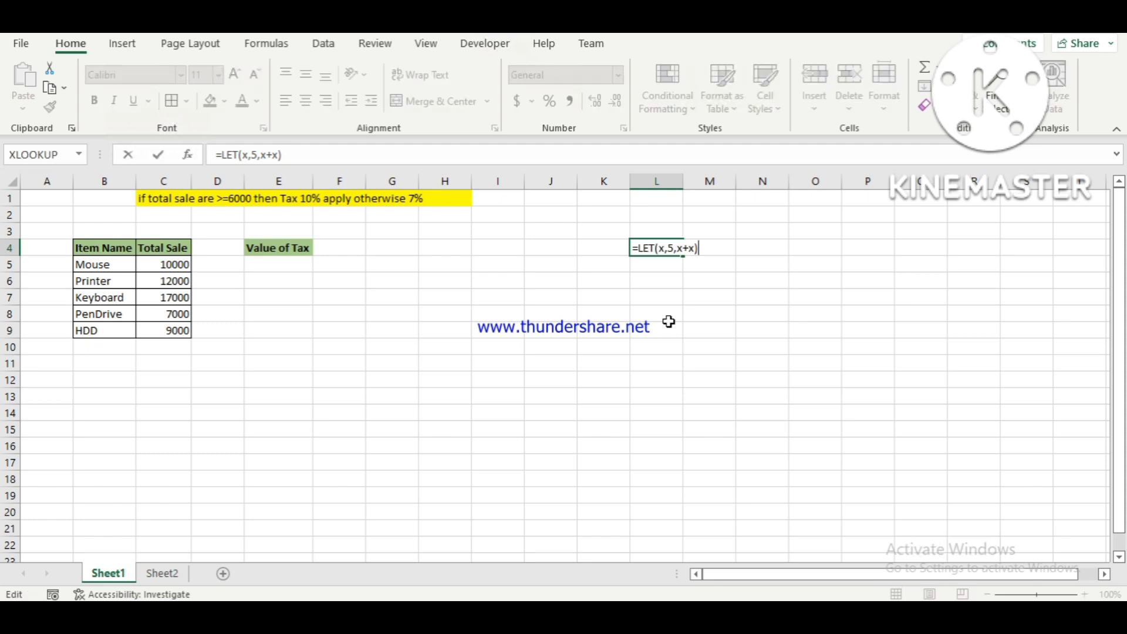
key(BackSpace)
key(BackSpace)
key(BackSpace)
key(BackSpace)
key(BackSpace)
key(BackSpace)
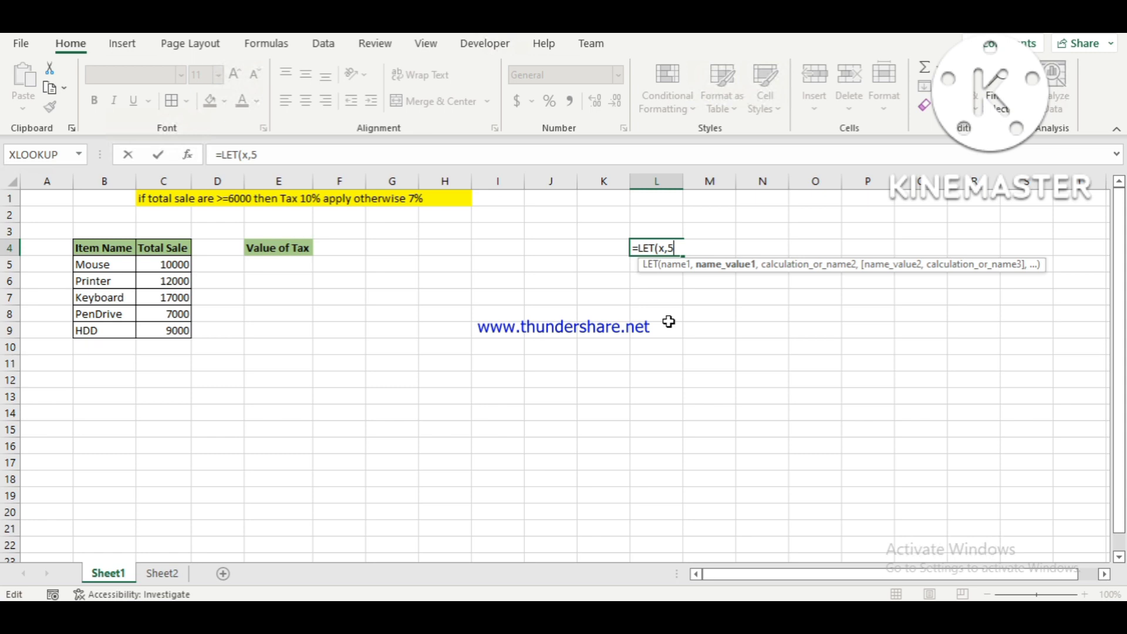
text(,y)
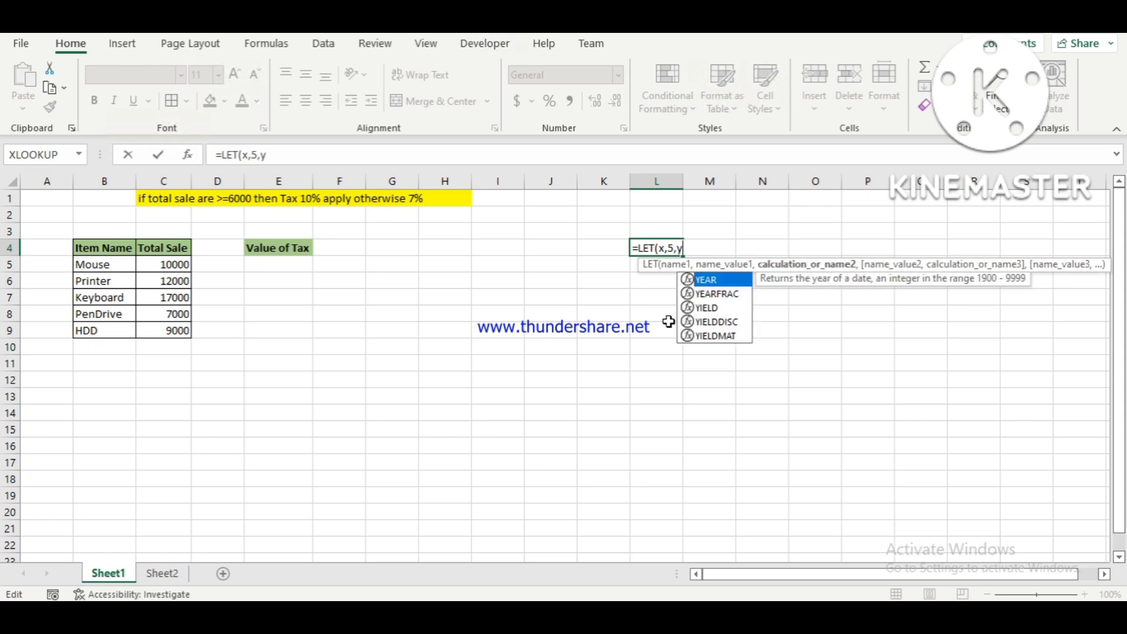
text(,)
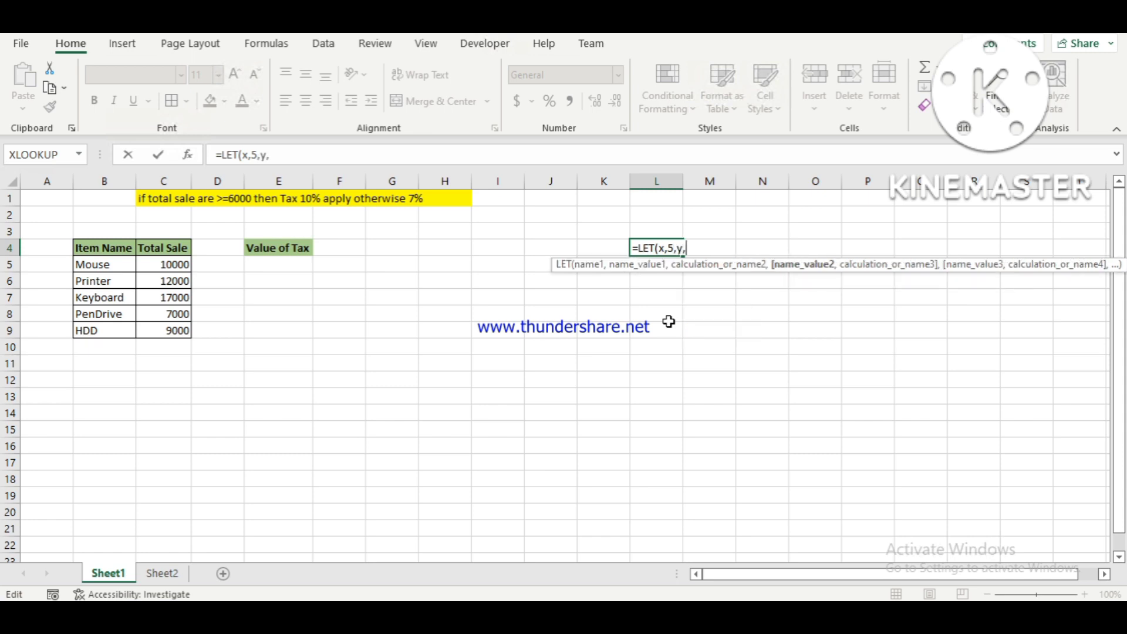
text(7,)
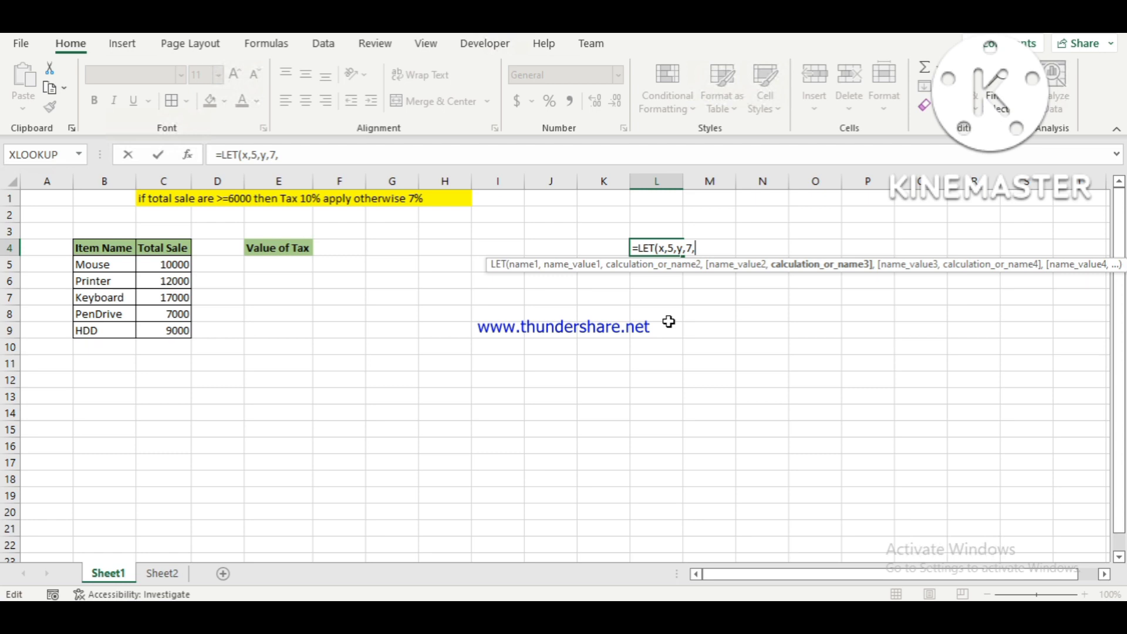
Finish the LET formula in L4 with the calculation x*y and enter it.
text(x)
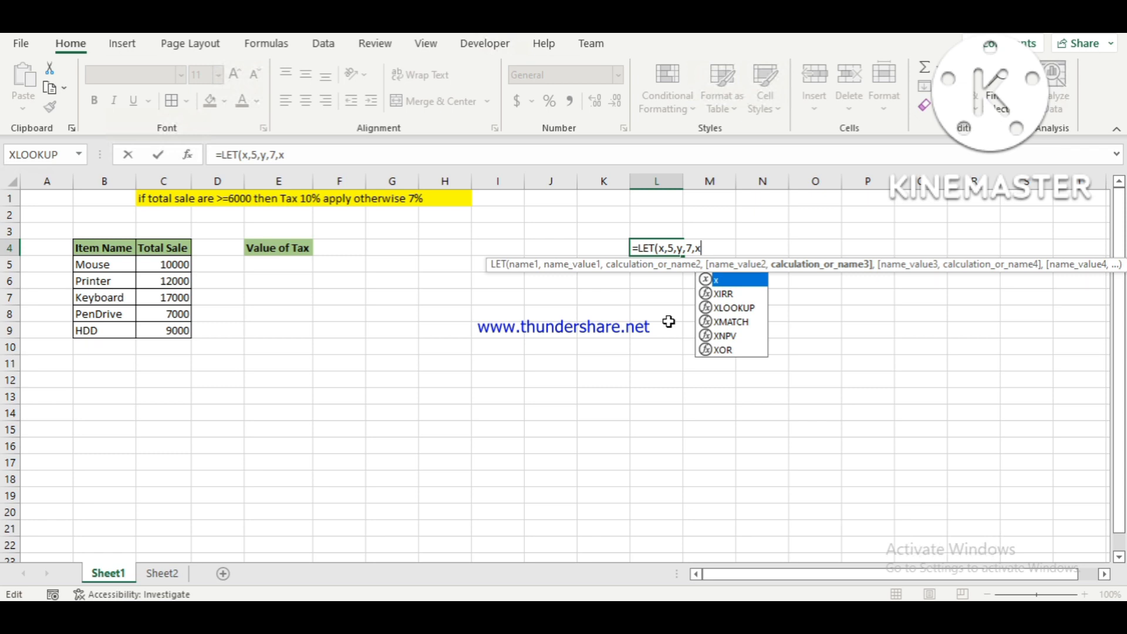
text(*7)
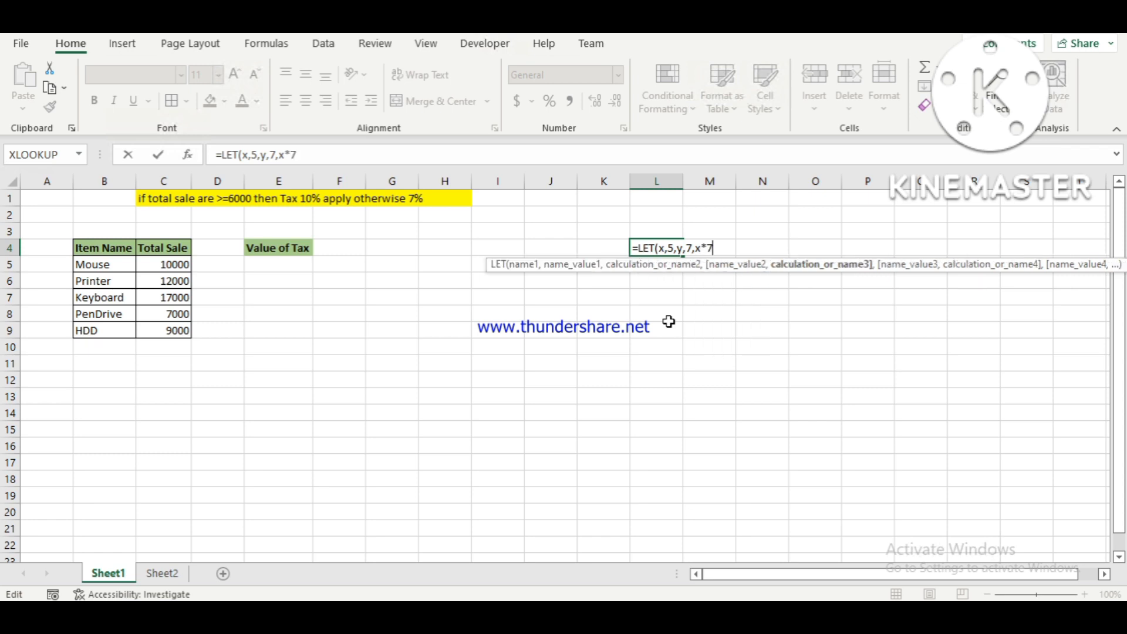
key(BackSpace)
text(y)
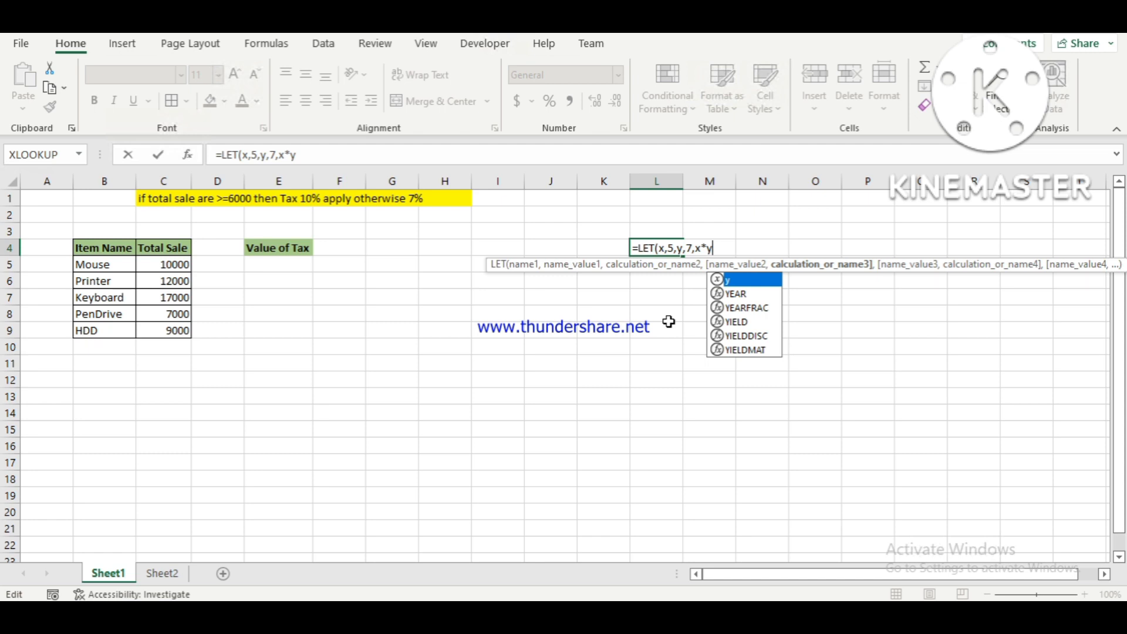
text())
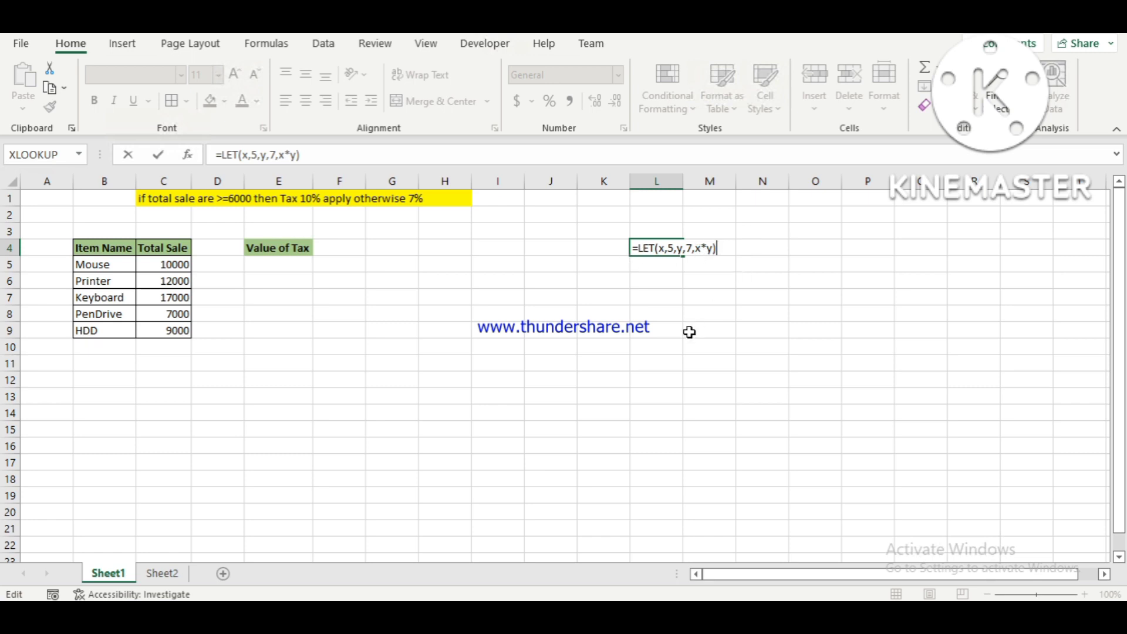
key(Return)
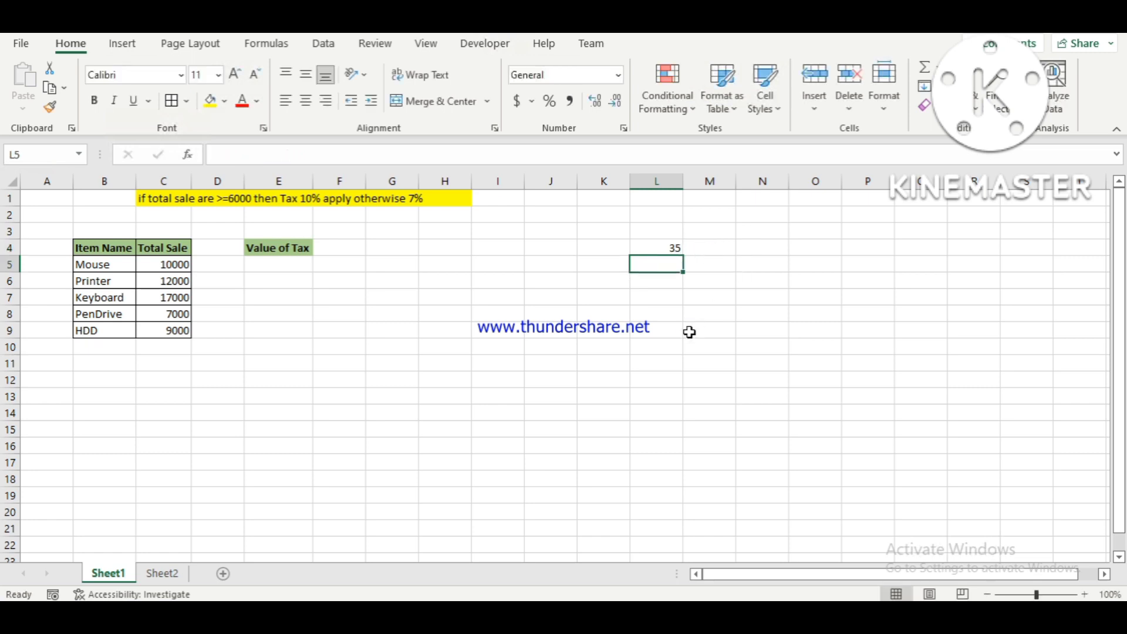
Change the calculation in the L4 formula to x-y, giving =LET(x,5,y,7,x-y).
key(Up)
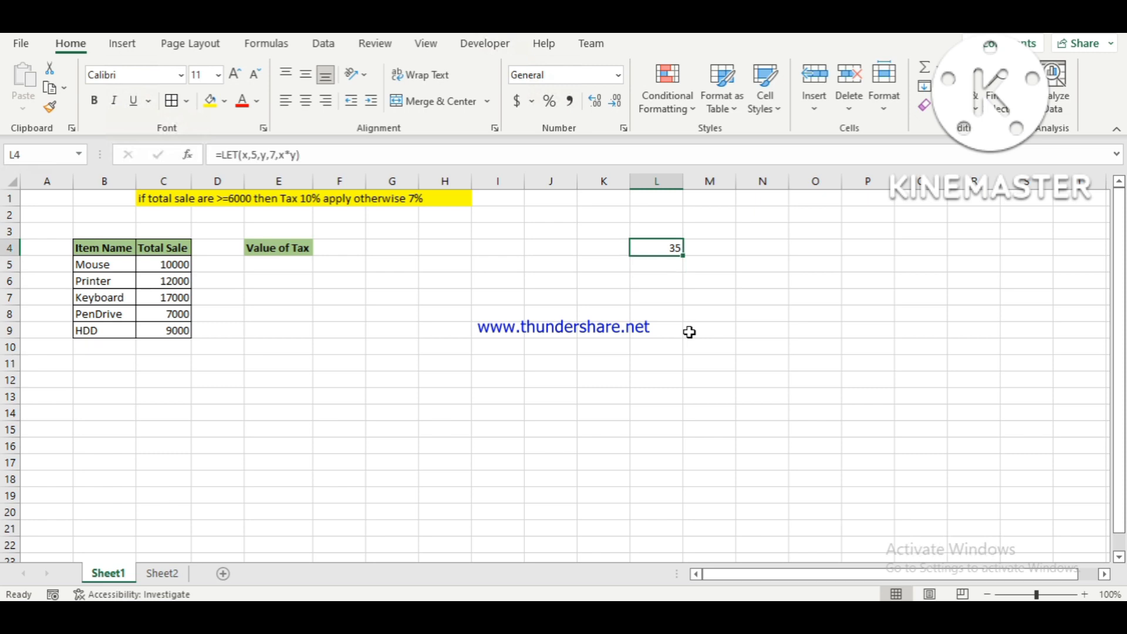
key(F2)
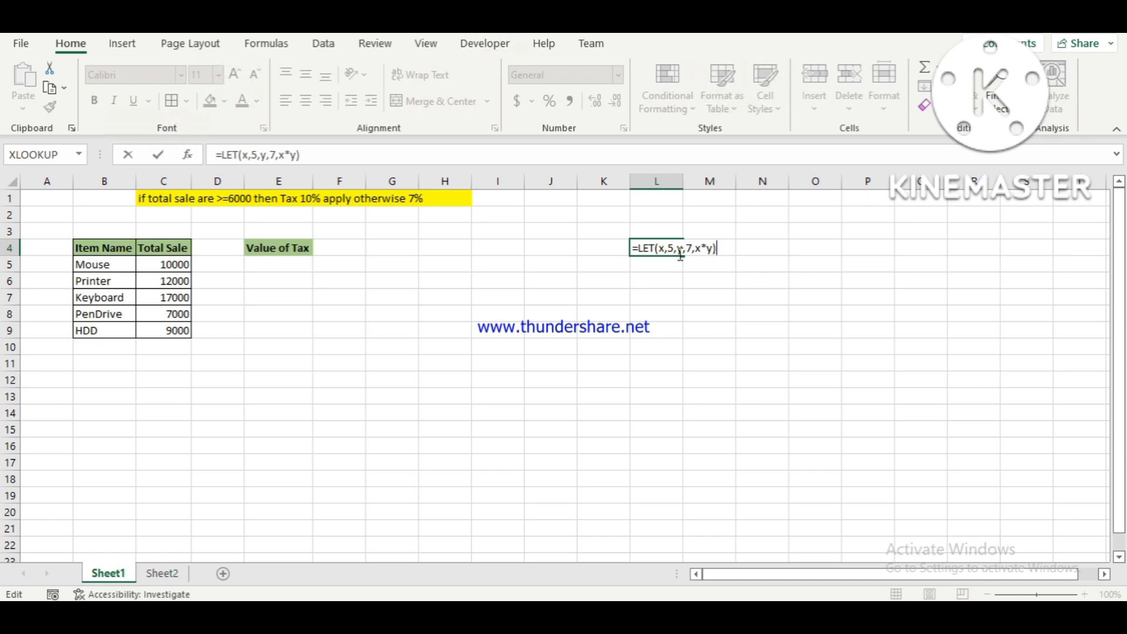
key(BackSpace)
key(BackSpace)
key(BackSpace)
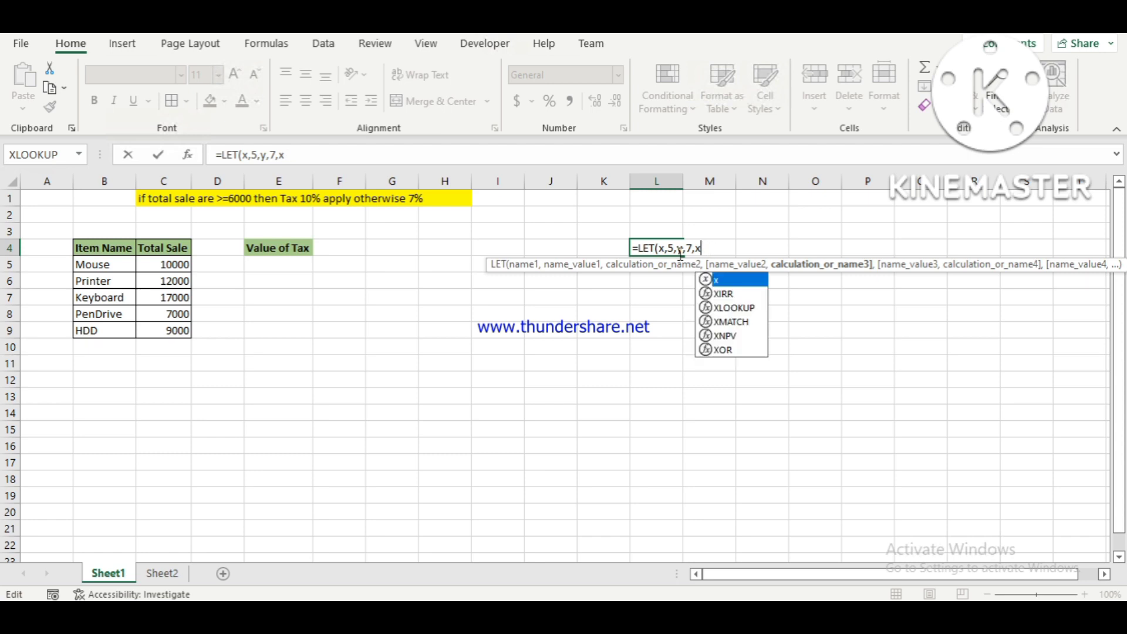
text(-)
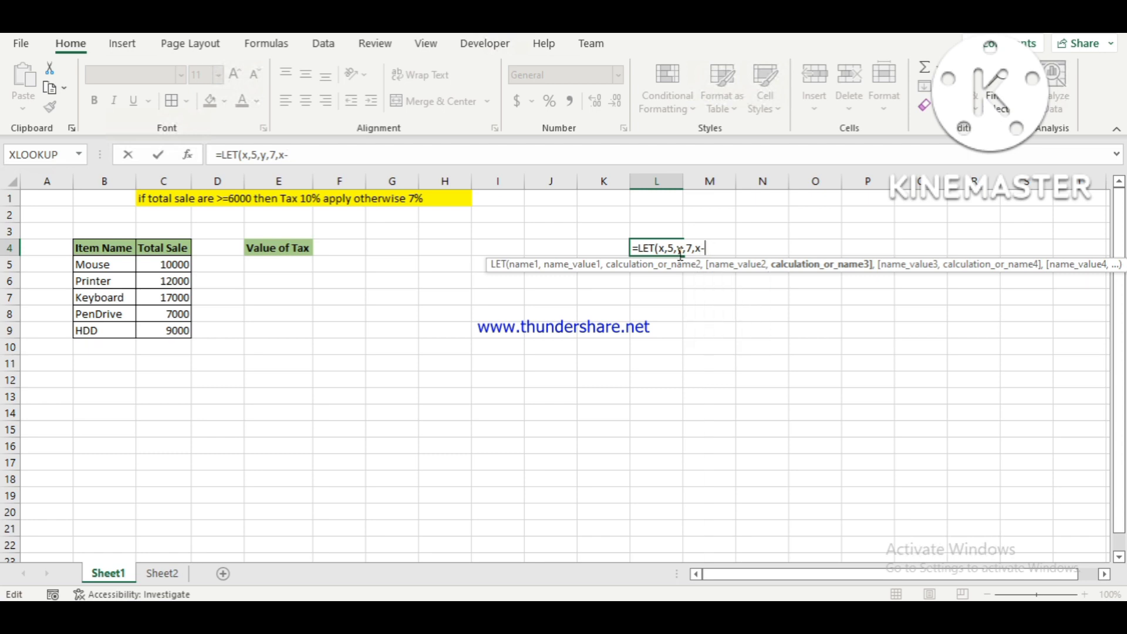
text(y)
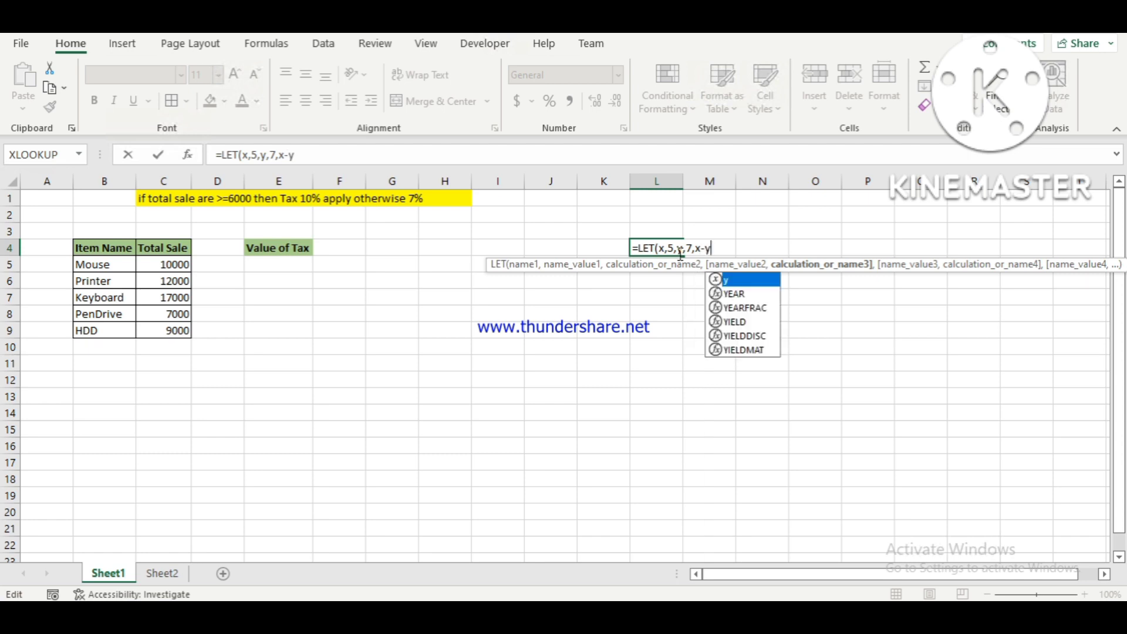
text())
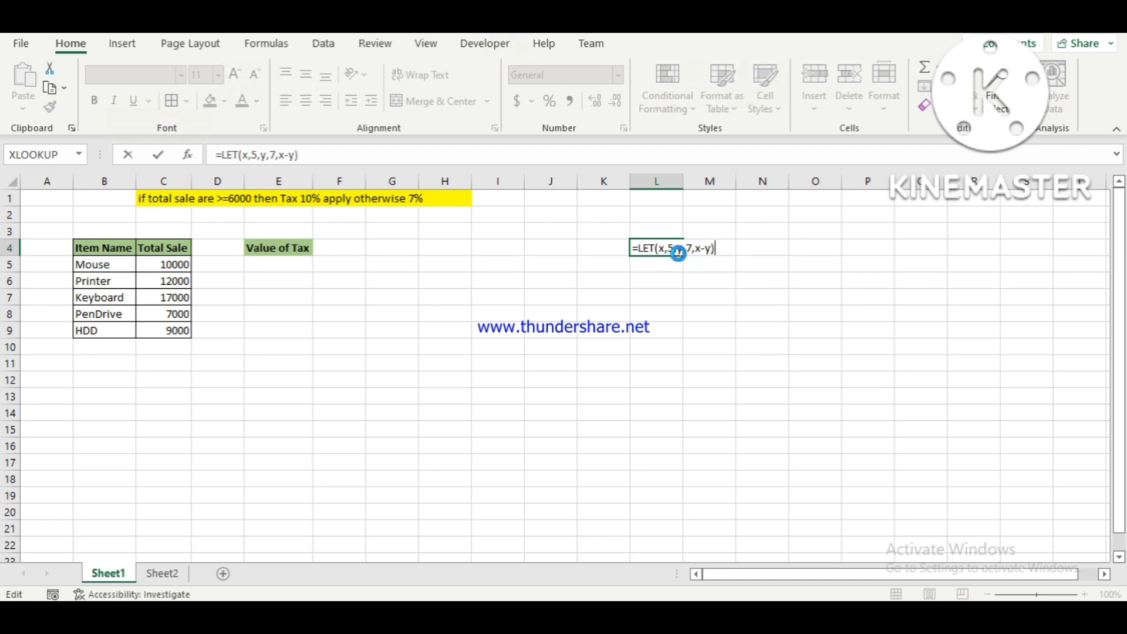
key(Return)
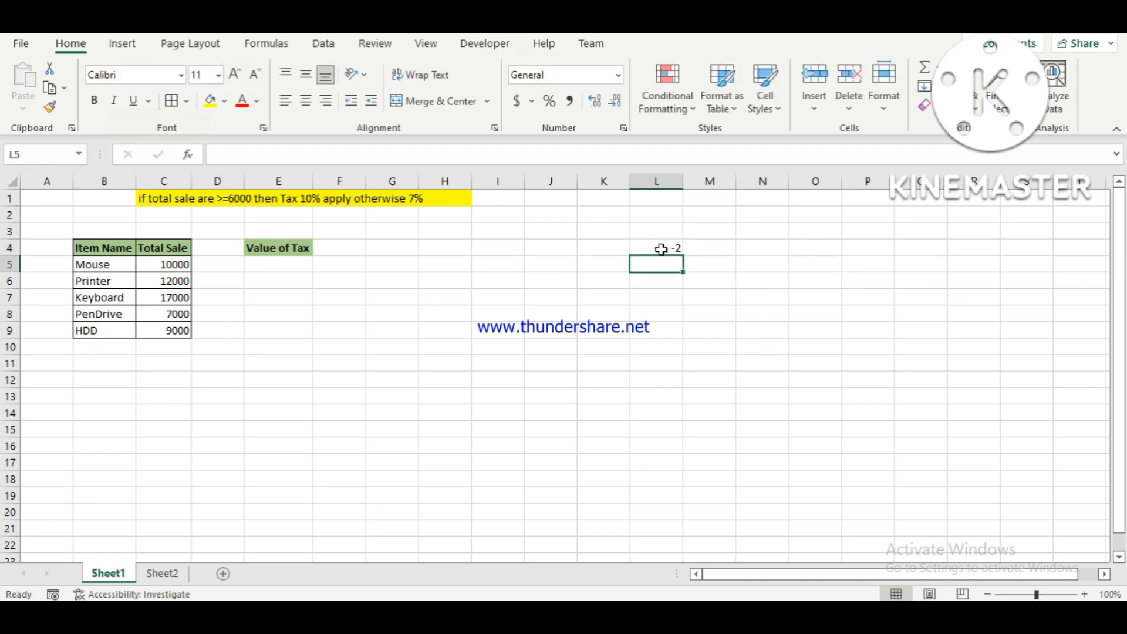
click(660, 248)
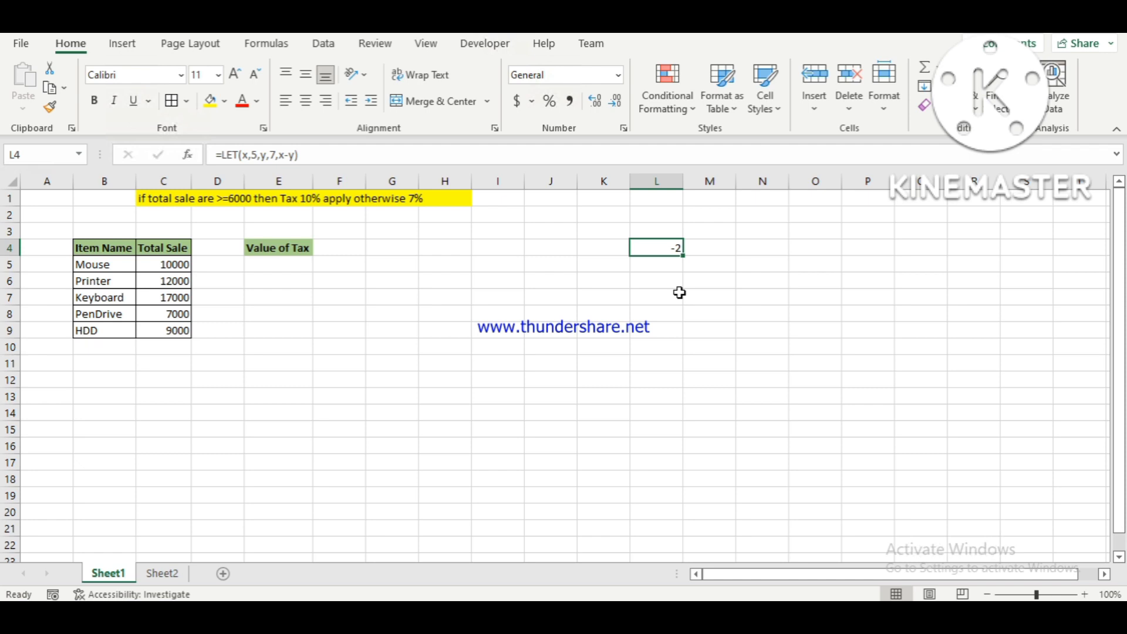
key(Down)
key(Up)
key(Left)
key(Left)
key(Left)
key(Left)
key(Left)
key(Left)
key(Left)
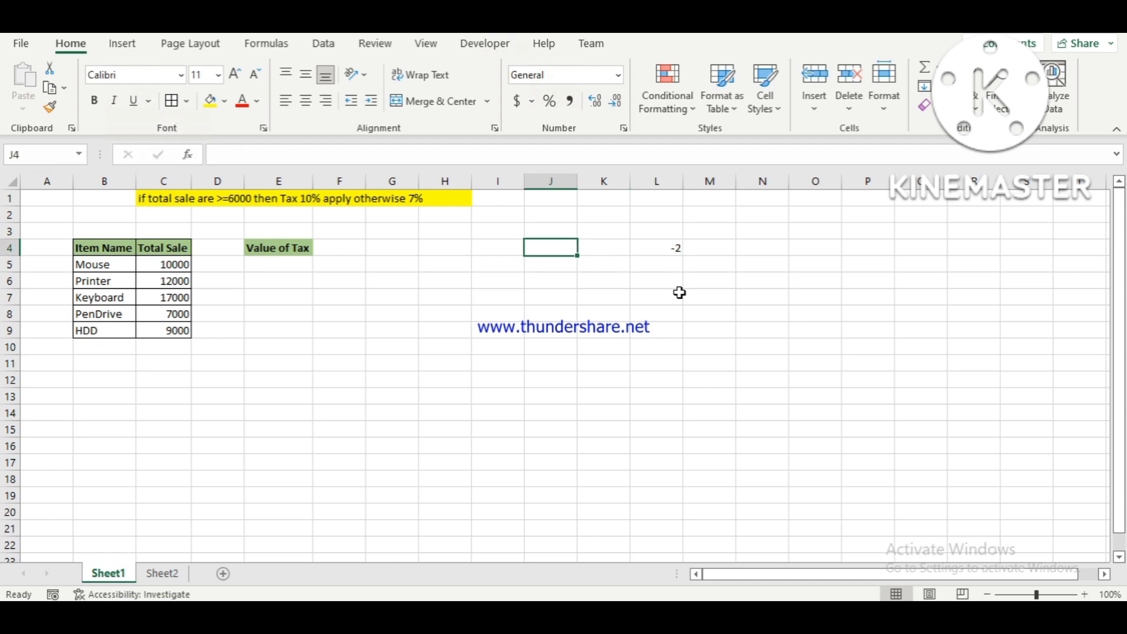
key(Right)
key(Right)
key(Right)
key(Right)
key(Right)
key(Right)
key(Right)
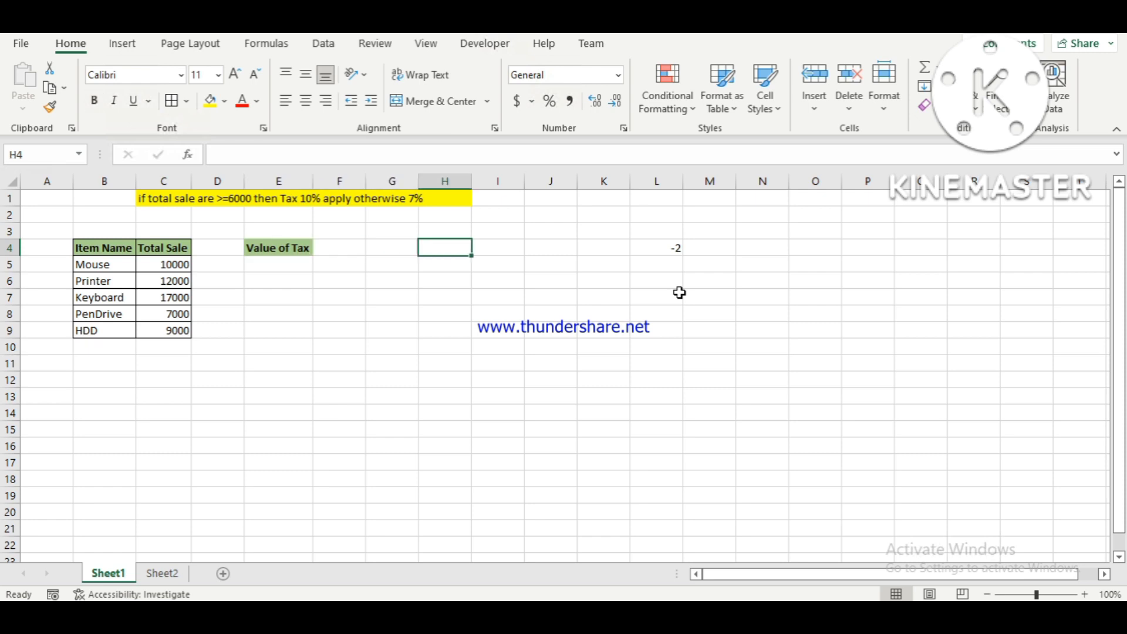
key(Left)
key(Left)
key(Left)
key(Left)
key(Left)
key(Left)
key(Left)
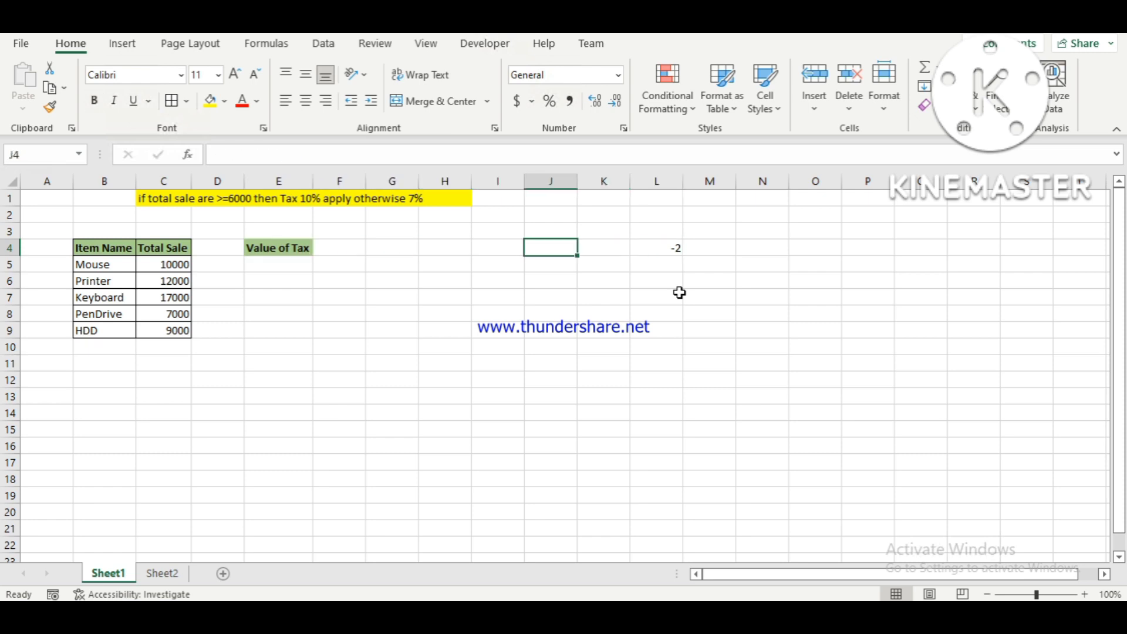
key(Down)
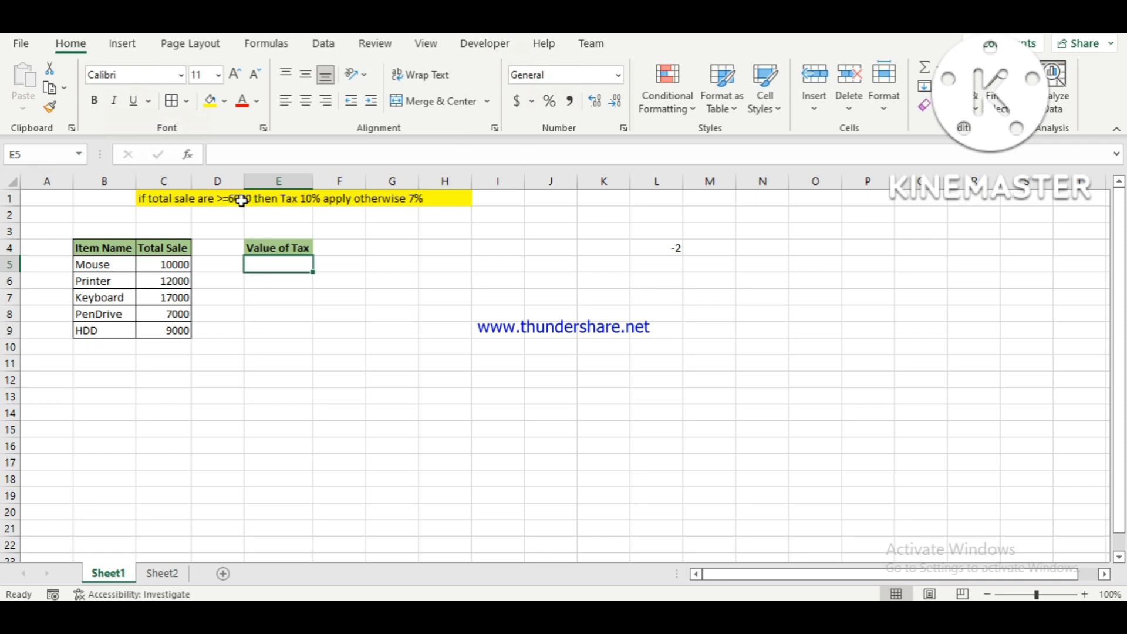
drag(163, 265, 164, 346)
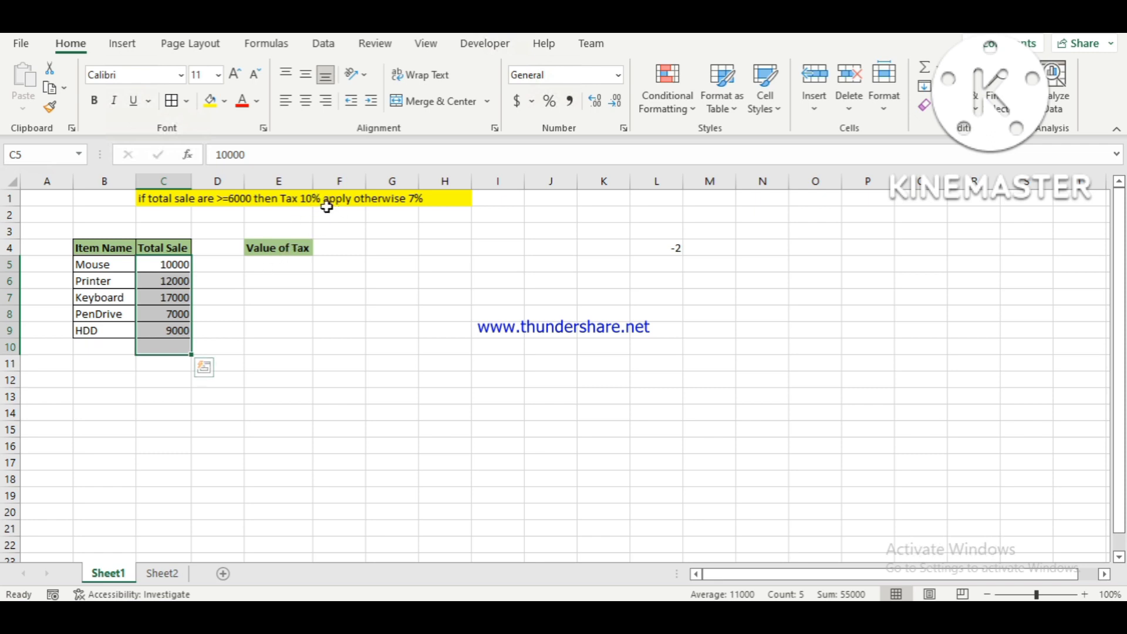
Start an IF formula in E5 whose logical test begins with the sum of the Total Sale values in C5:C9.
click(278, 265)
text(=)
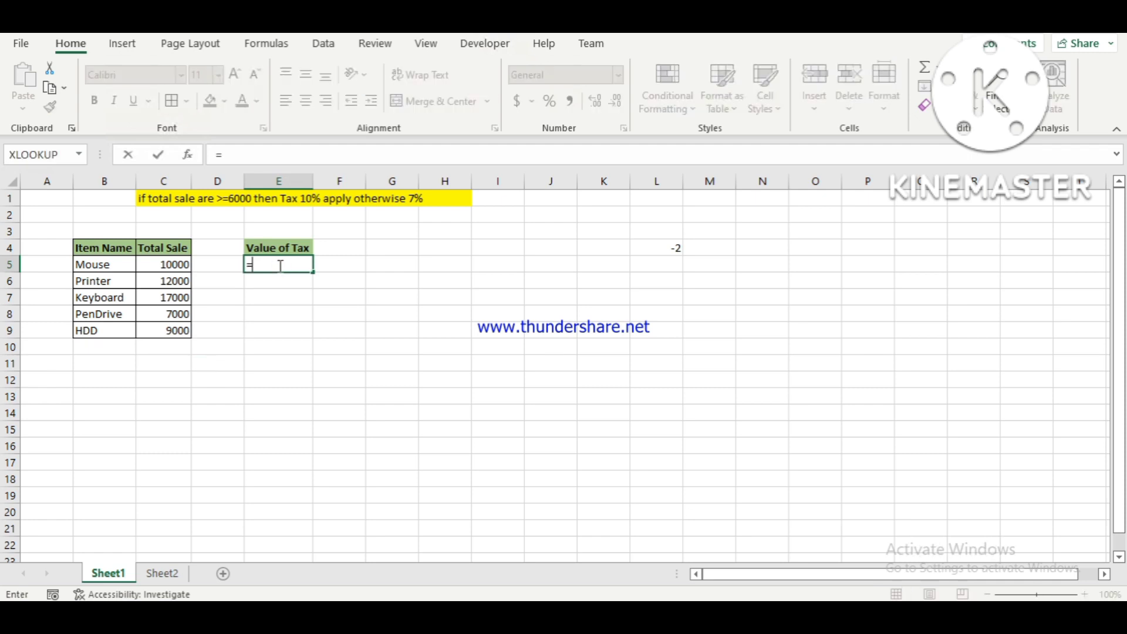
text(IF()
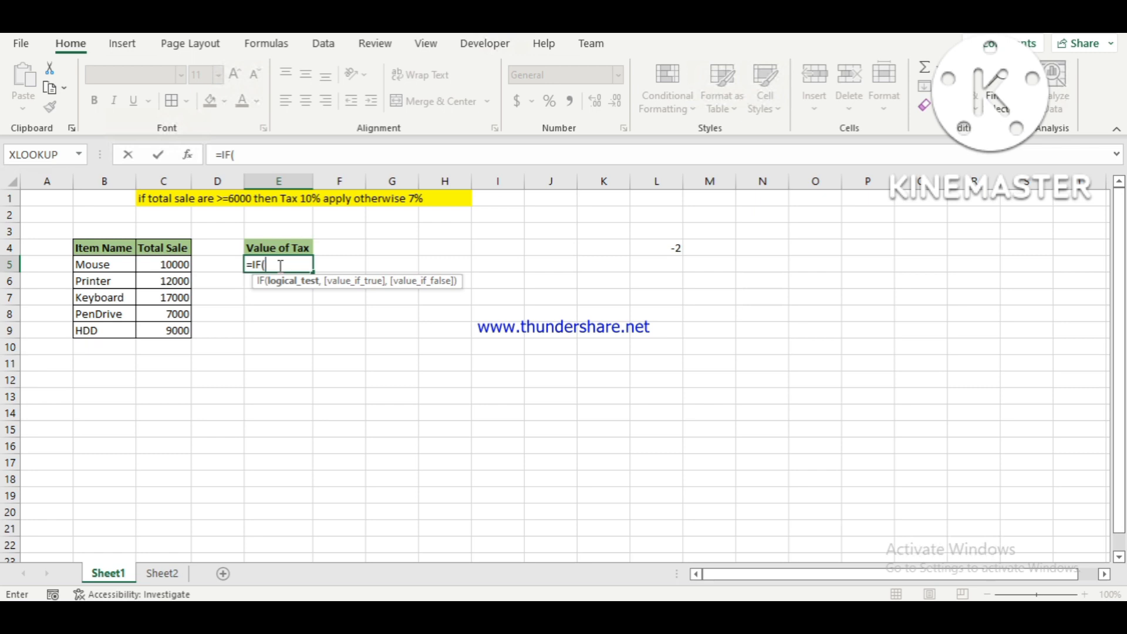
text(sum)
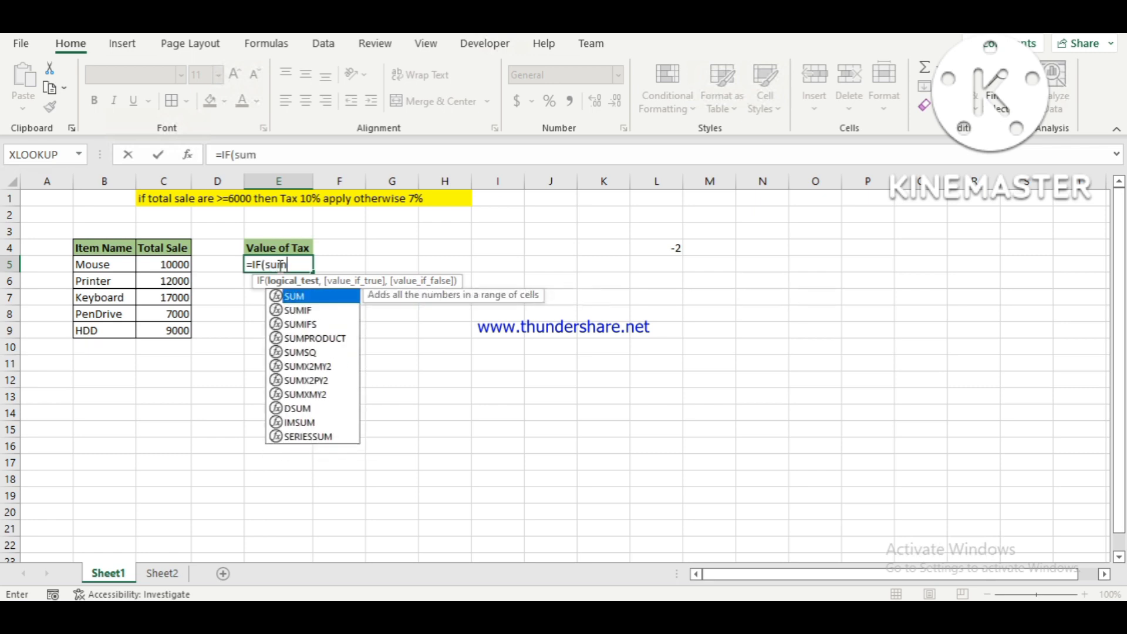
text(()
key(Left)
key(Left)
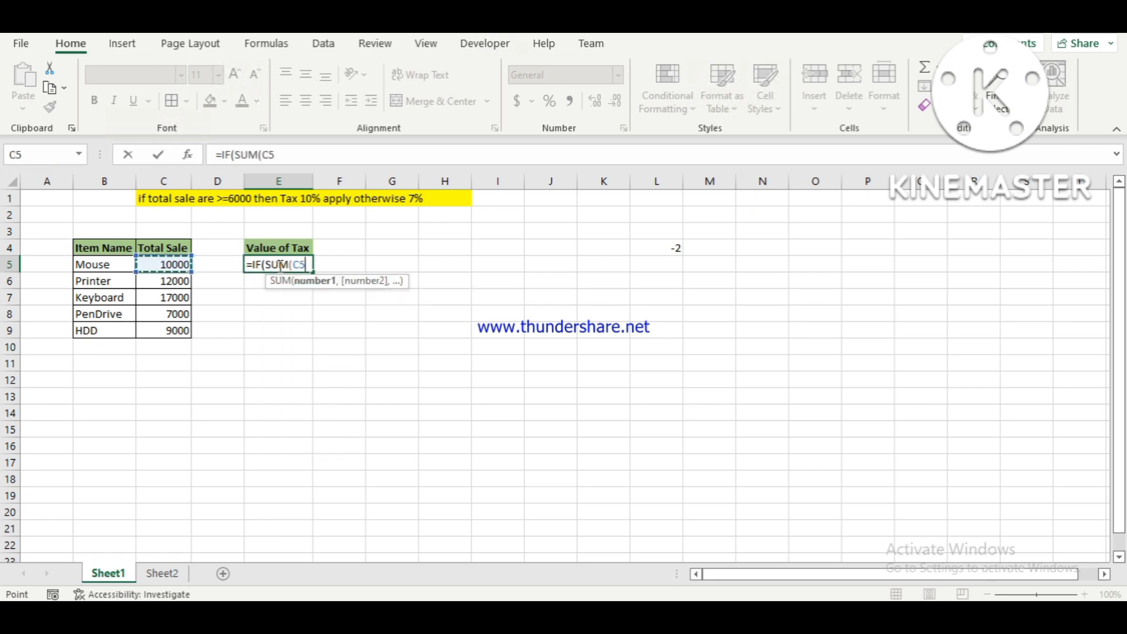
key(shift+Down)
key(shift+Down)
key(shift+Down)
key(shift+Down)
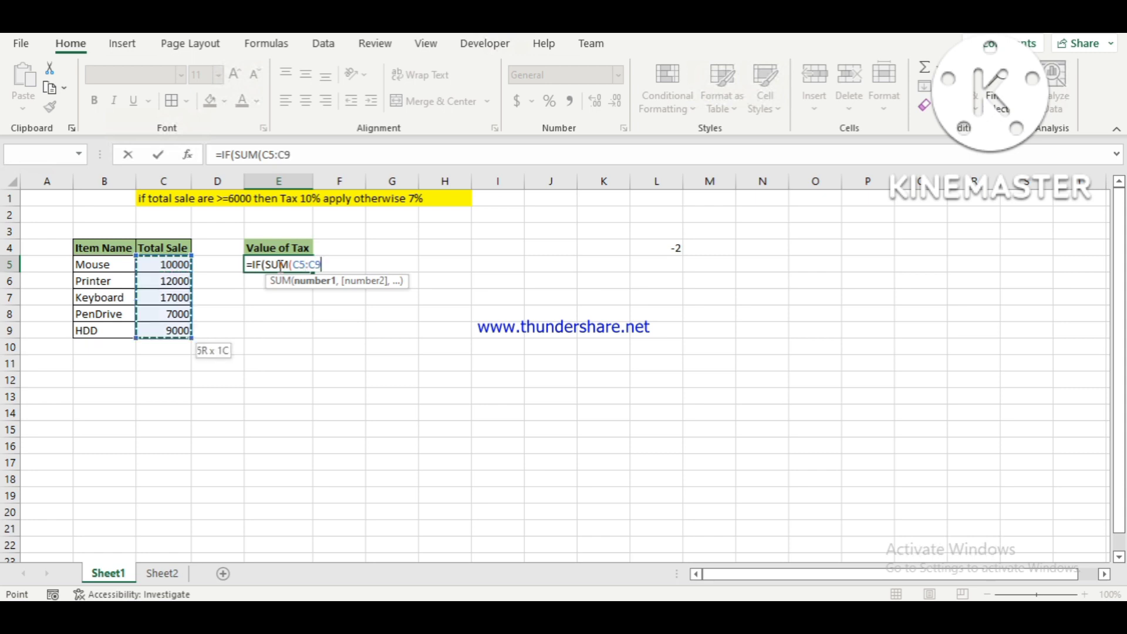
Complete the logical test in the E5 formula so the sum is compared as >=60000.
text()>)
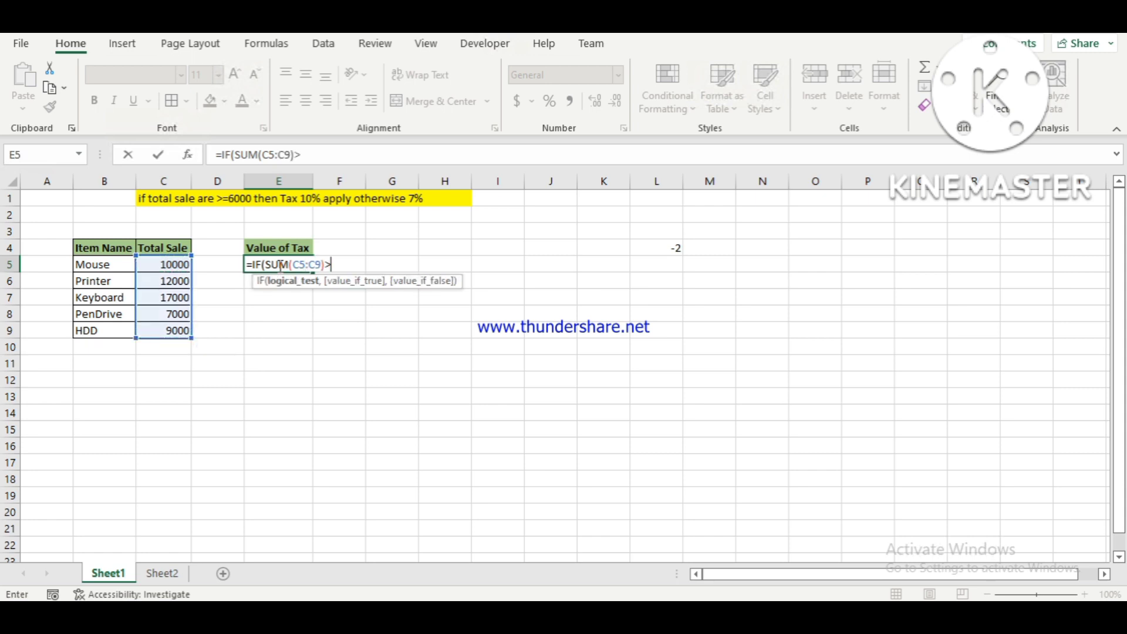
text(=60000,)
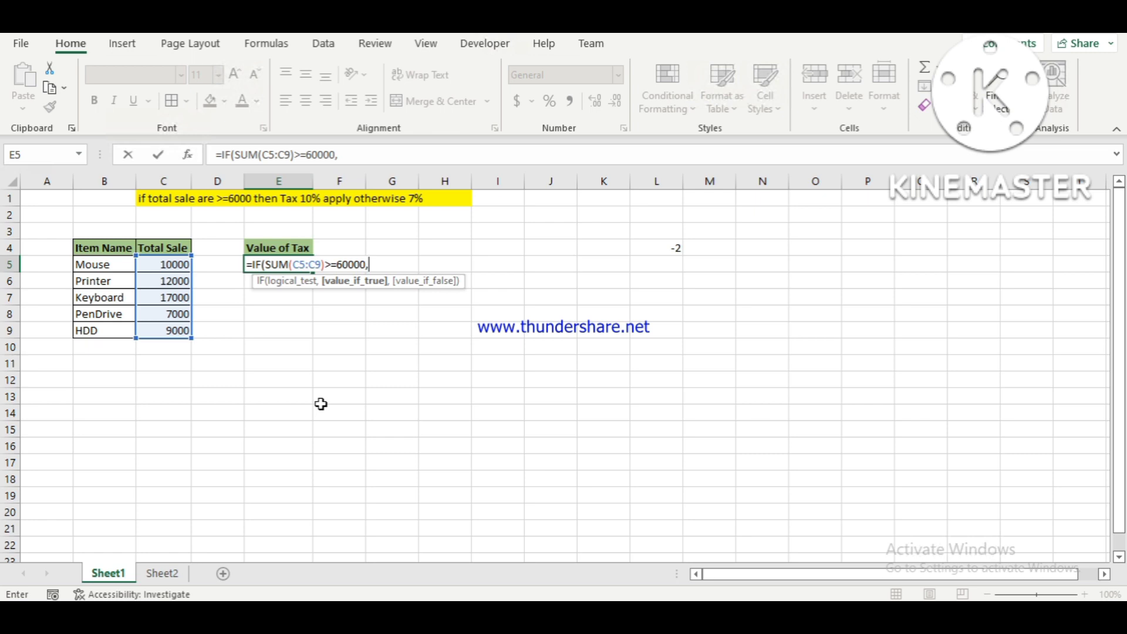
Add SUM(C5:C9)*10% as the value-if-true argument of the IF formula in E5.
text(sum)
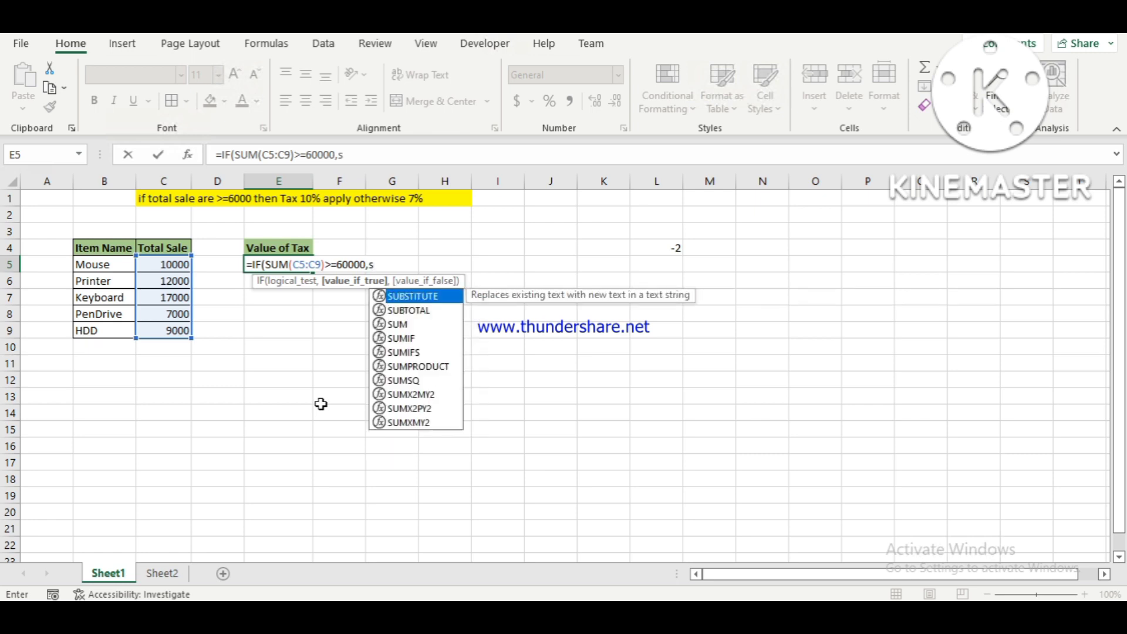
key(Tab)
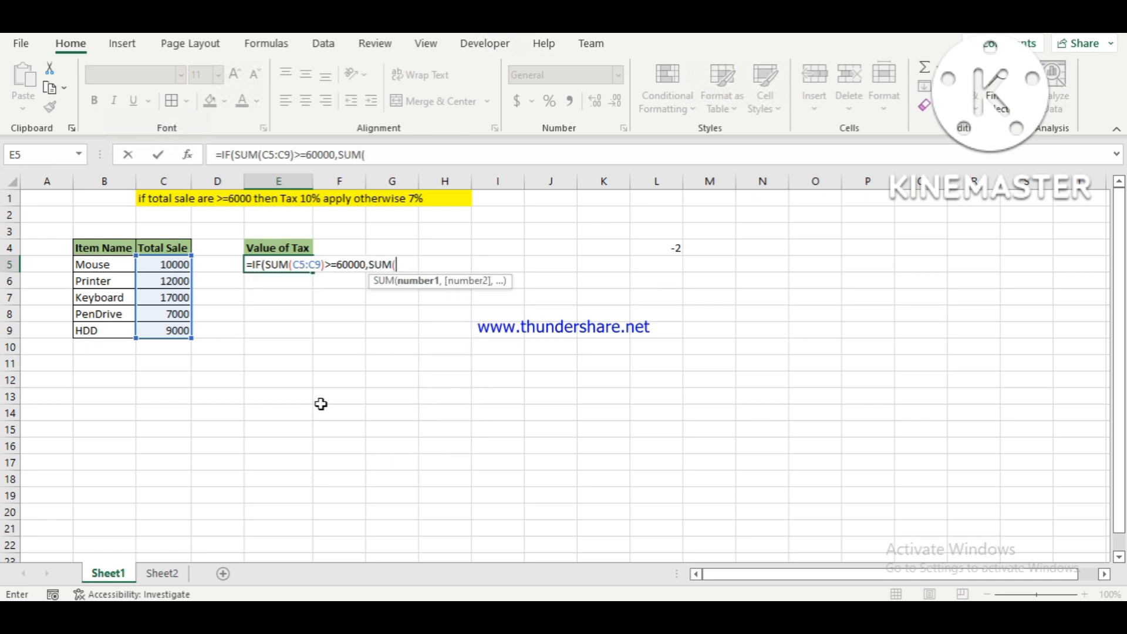
key(Left)
key(Left)
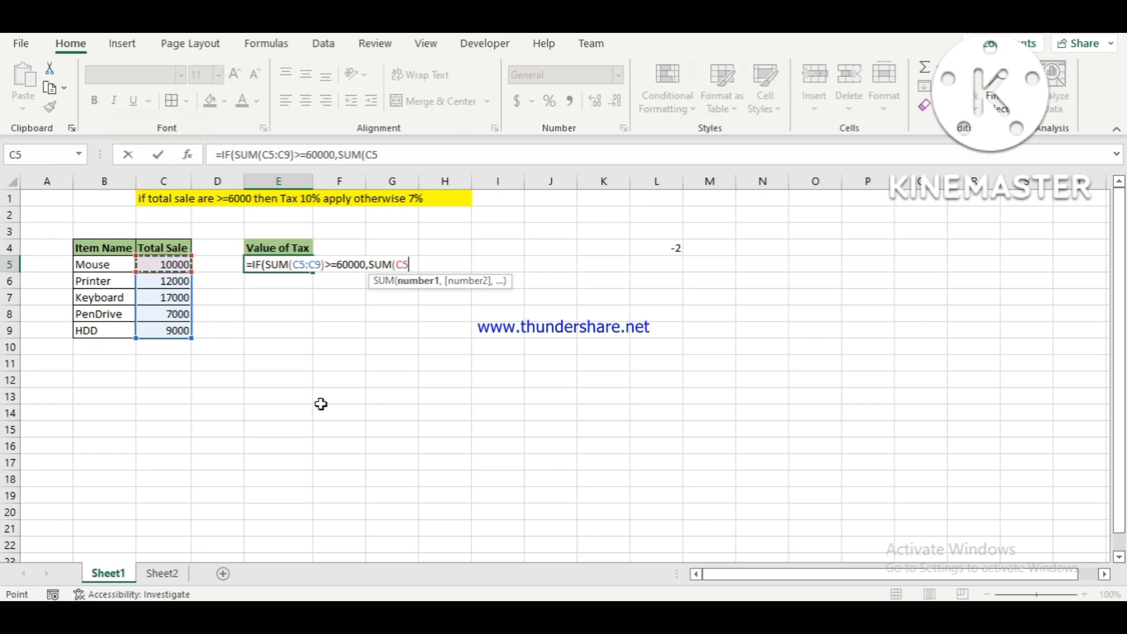
key(shift+Down)
key(shift+Down)
key(shift+Down)
key(shift+Down)
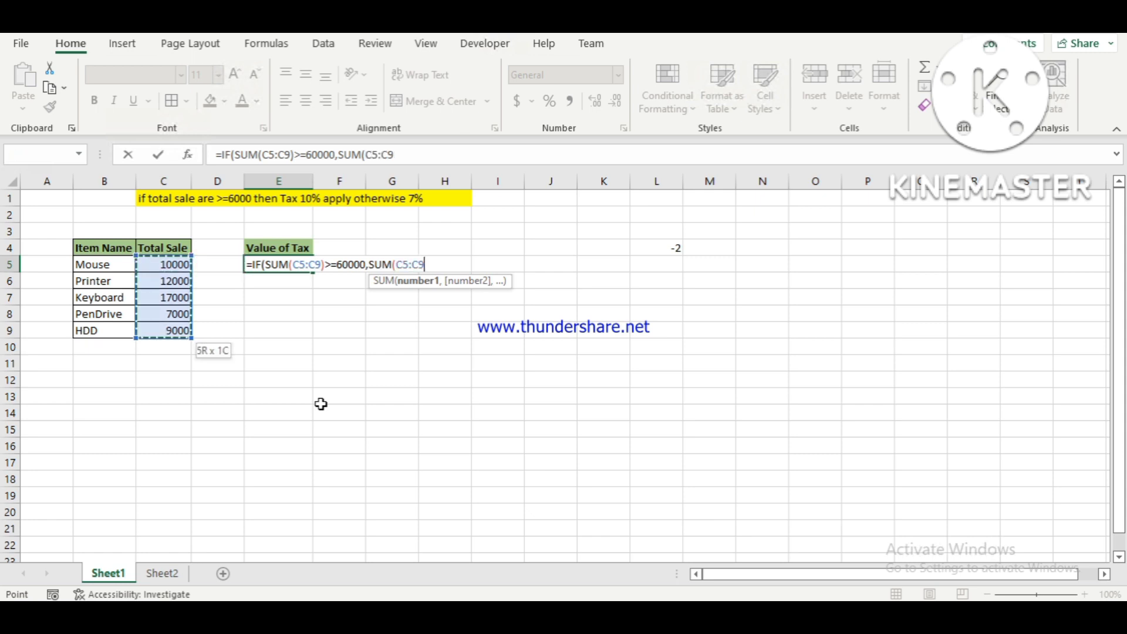
text()*)
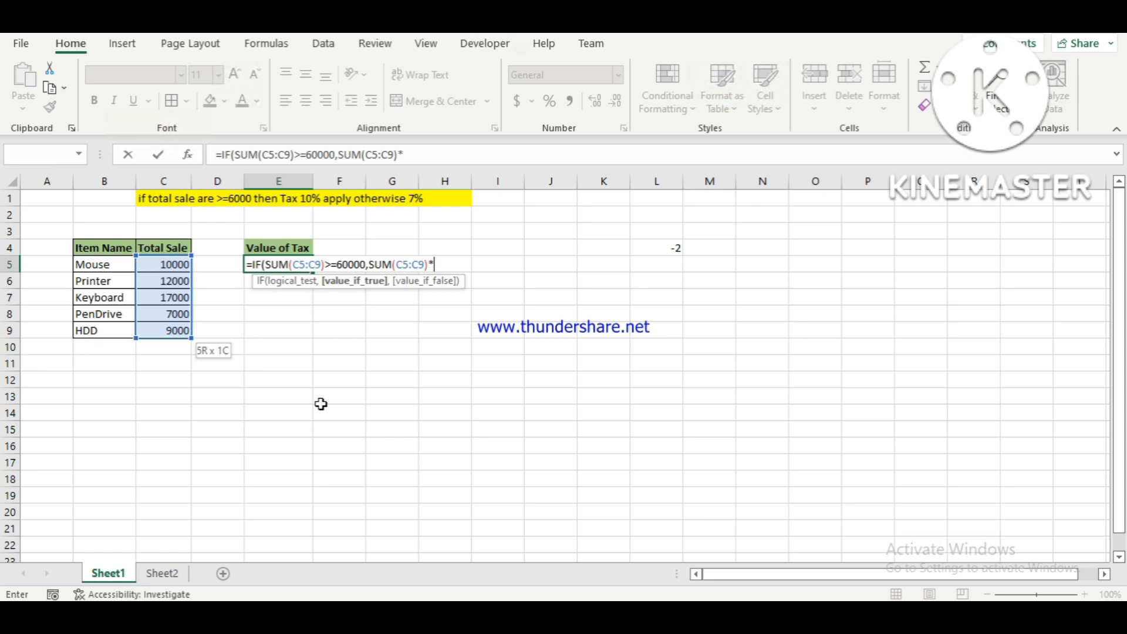
text(10%,)
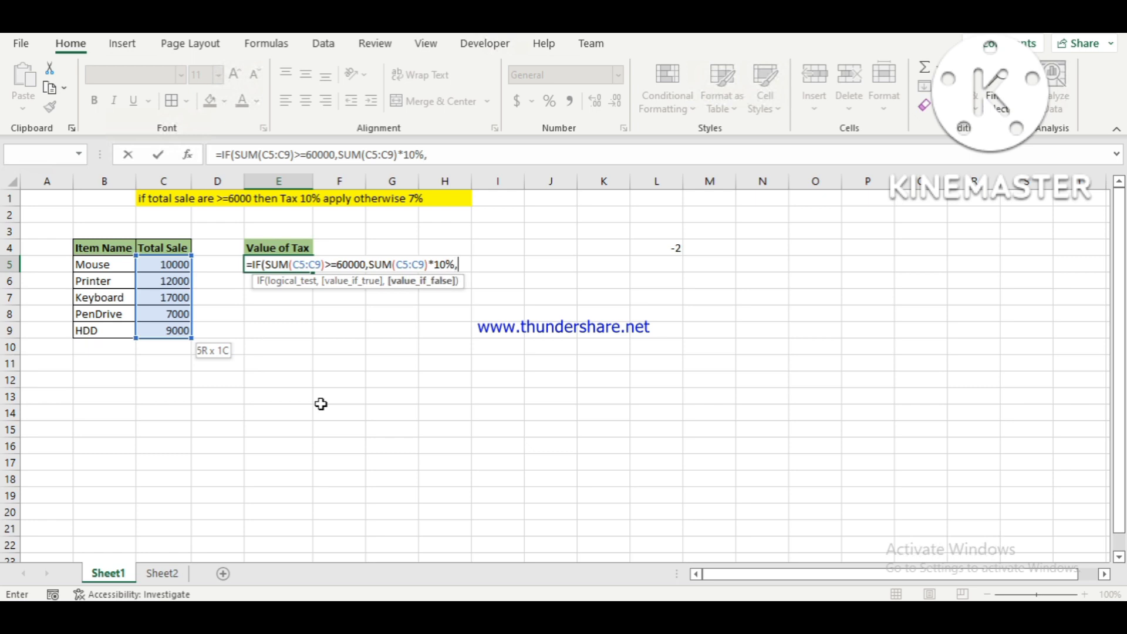
text(sum)
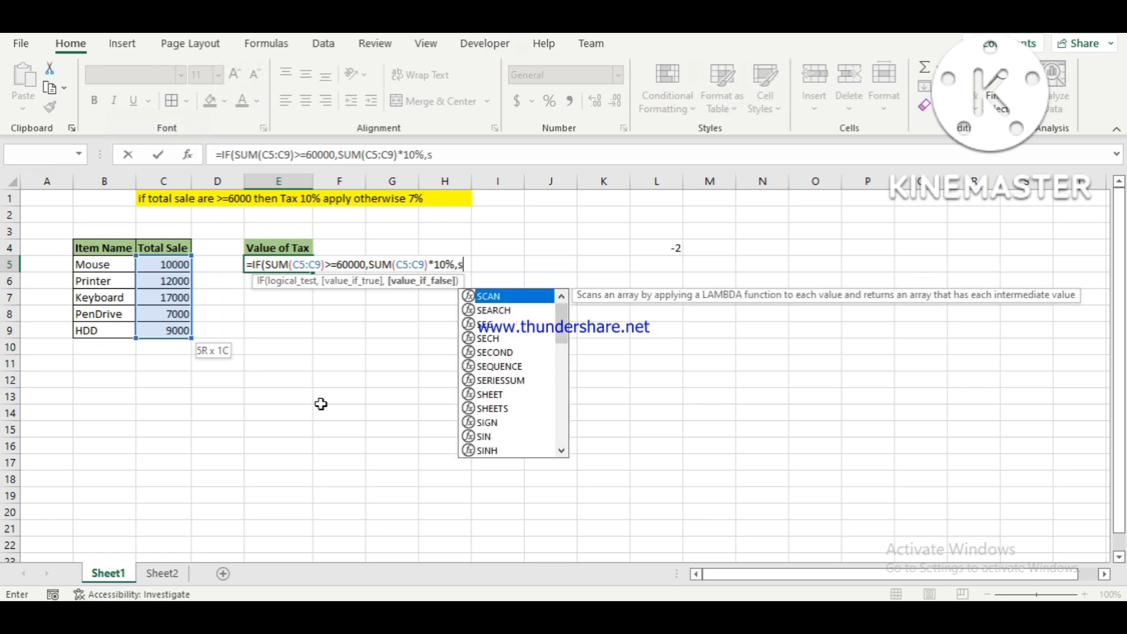
Begin the value-if-false argument of the E5 formula with the sum of C5:C9.
key(Tab)
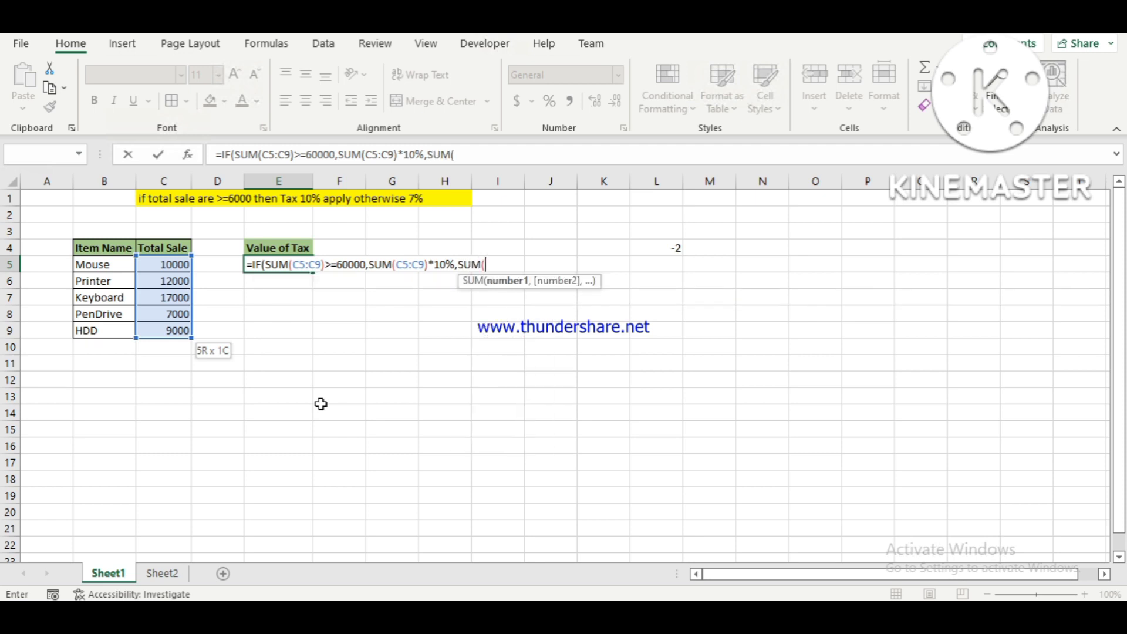
key(Left)
key(Left)
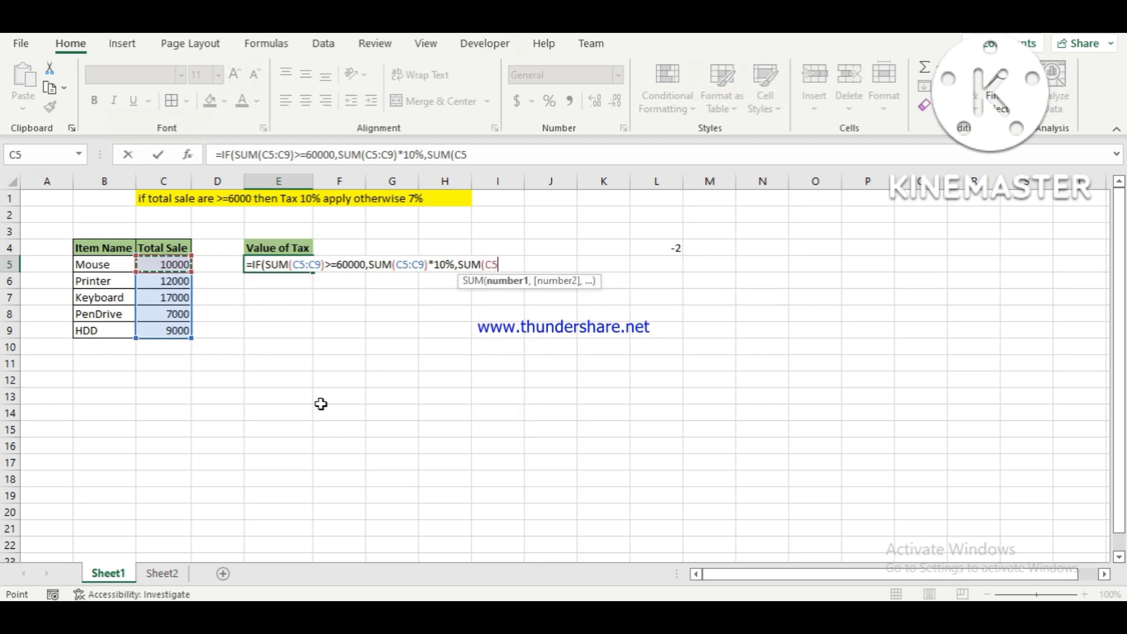
key(shift+Down)
key(shift+Down)
key(shift+Down)
key(shift+Down)
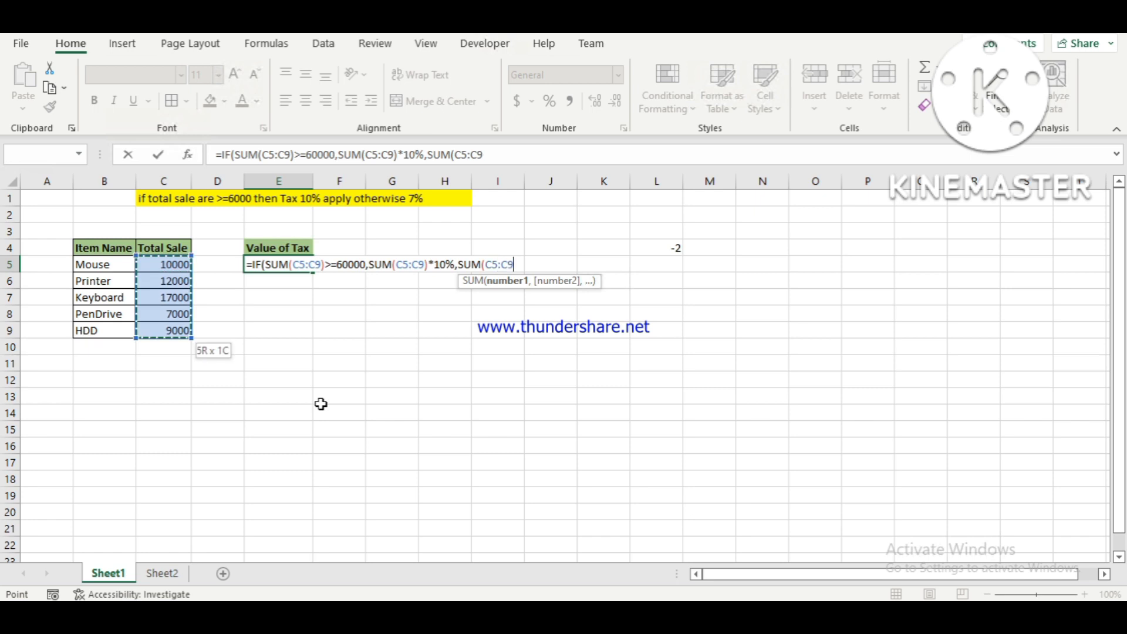
Multiply the value-if-false sum by 7%, enter the IF formula in E5 and review it.
text()*7)
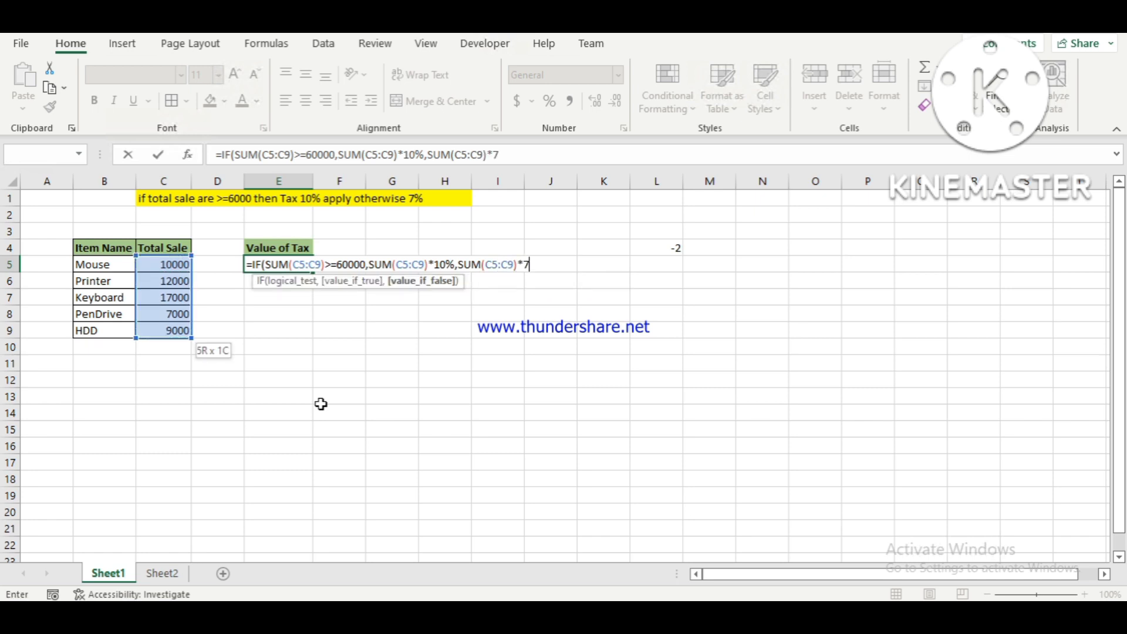
text(%))
key(Return)
key(Up)
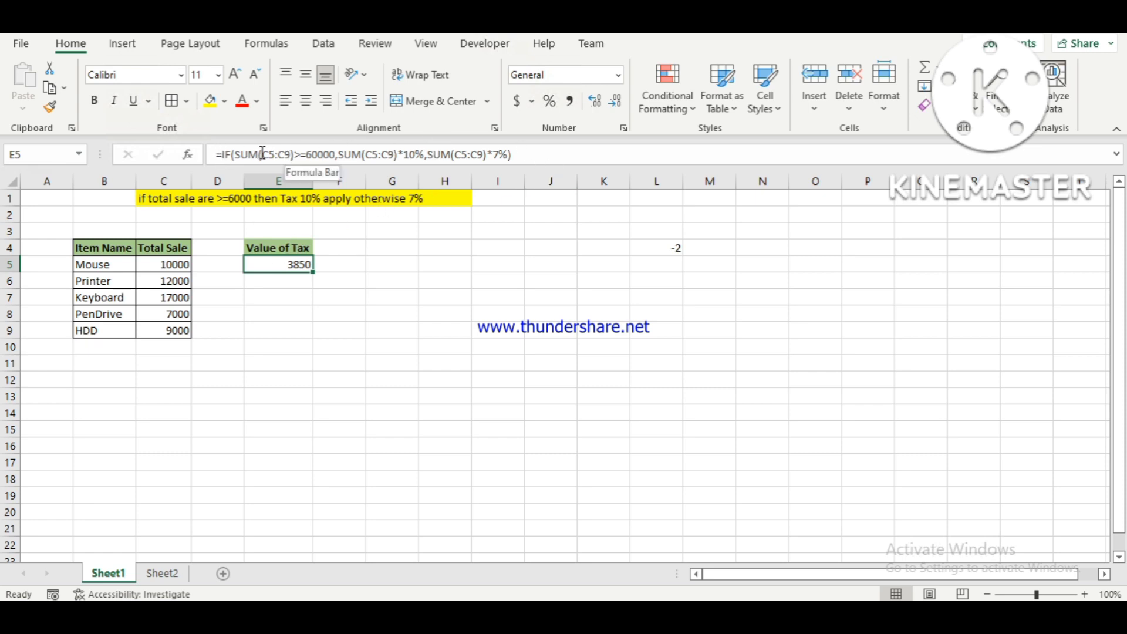
key(F2)
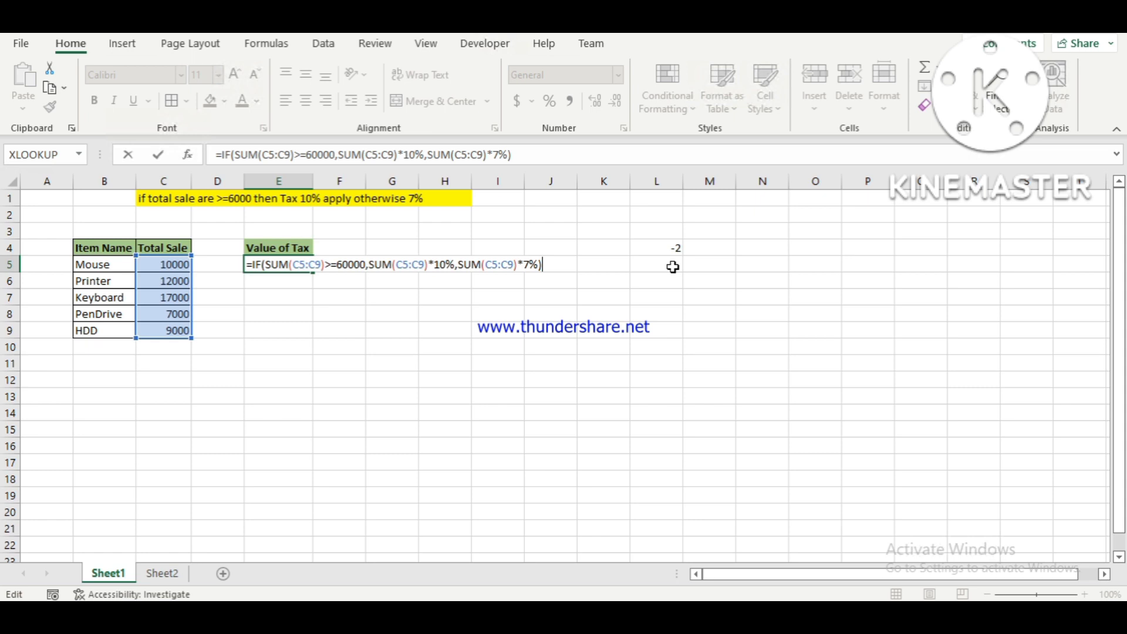
key(ctrl+Return)
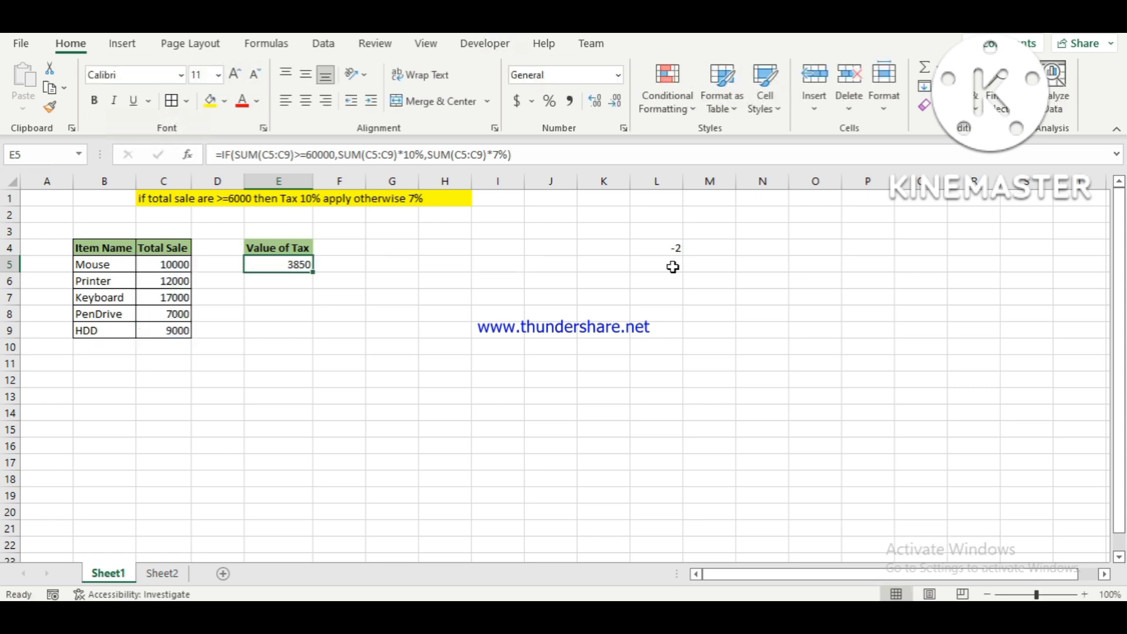
Start a LET formula in E6 with x as the first name.
key(Down)
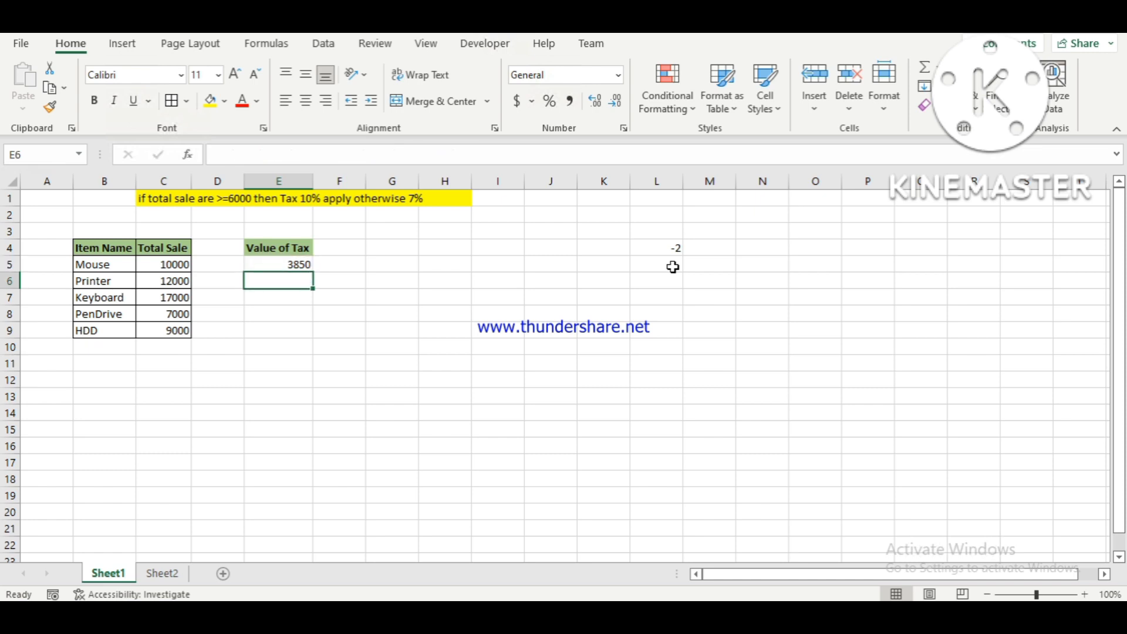
text(=)
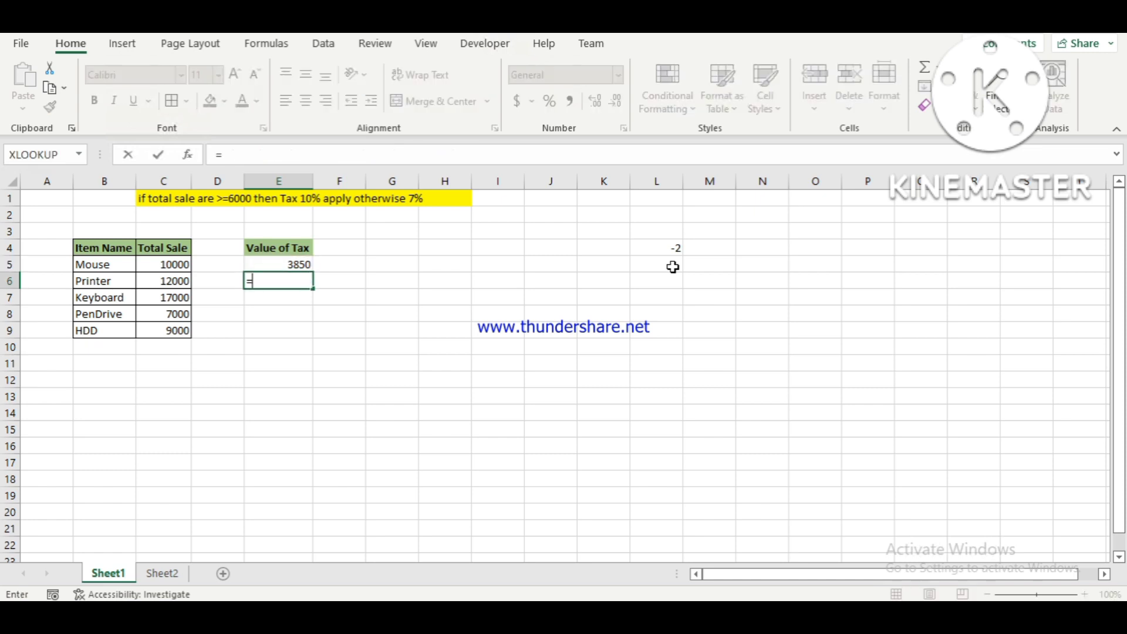
text(let)
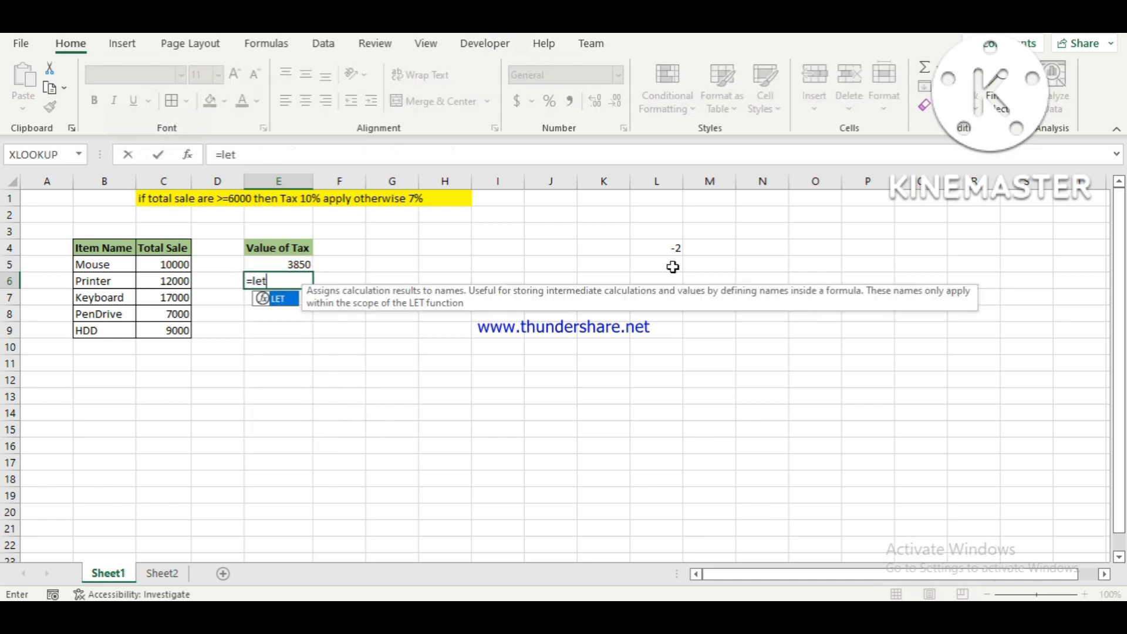
key(Tab)
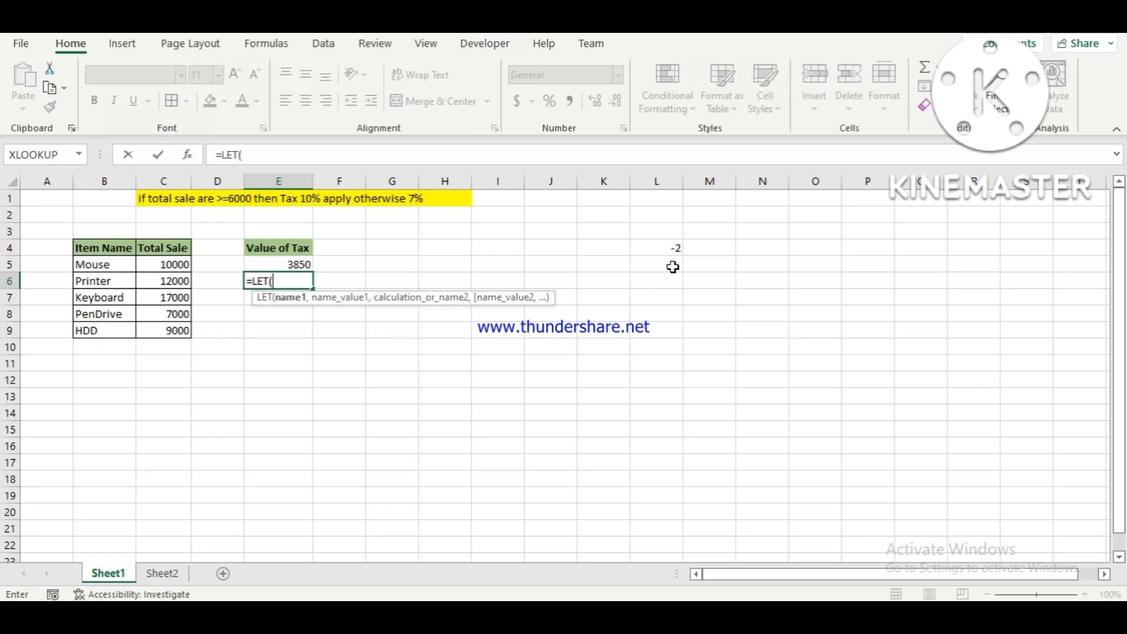
text(x,)
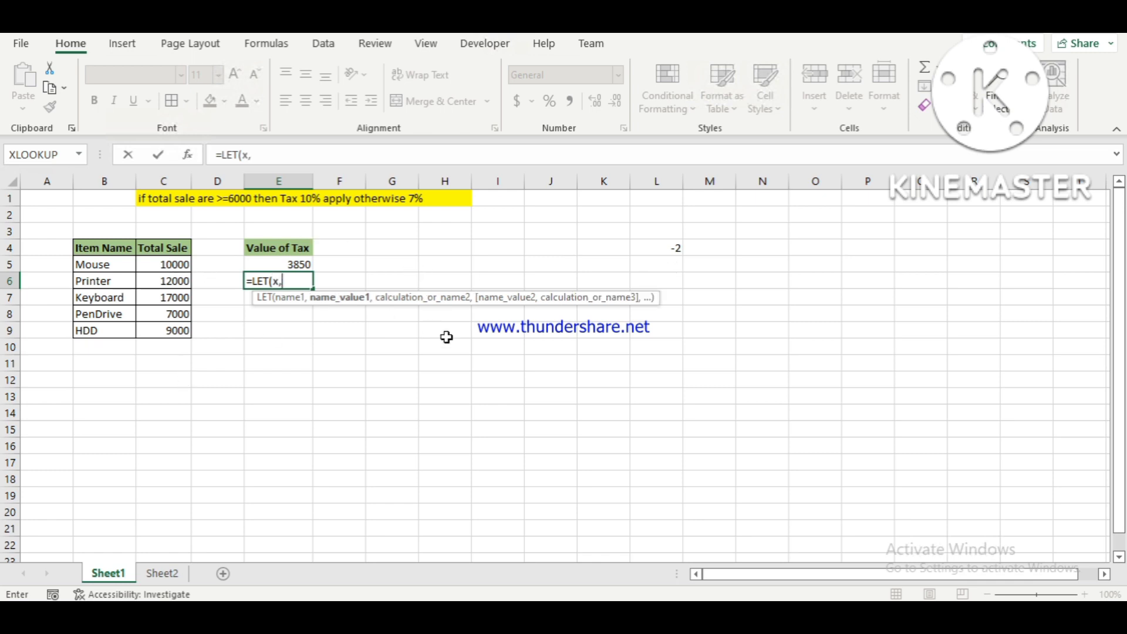
text(SUM()
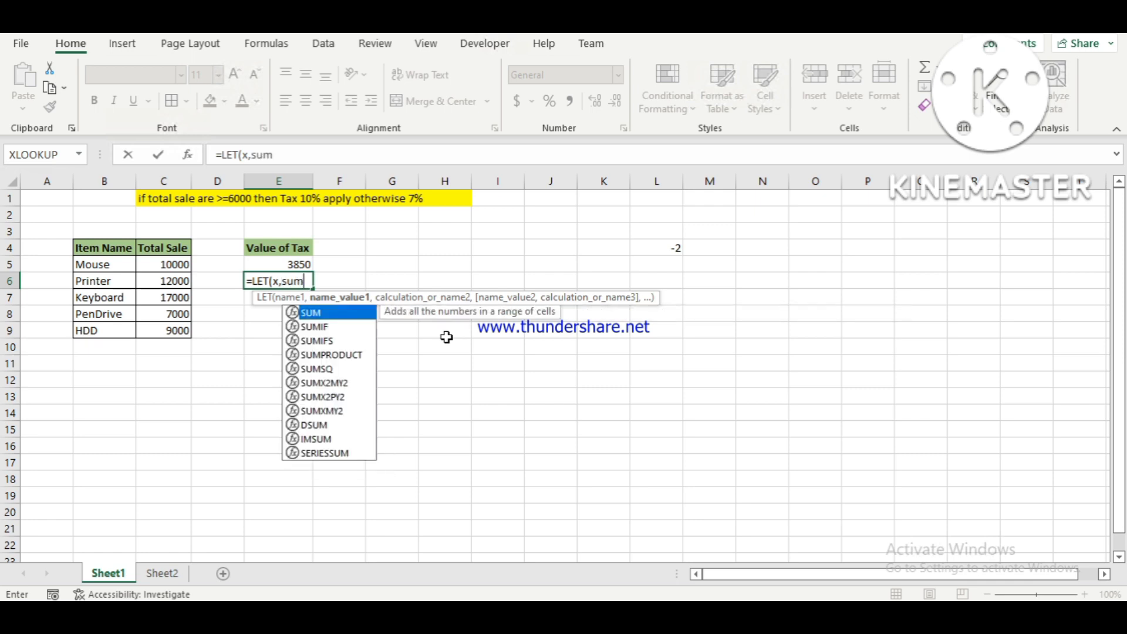
Assign SUM(C5:C9) as the value of x in the E6 LET formula.
key(Left)
key(Left)
key(Up)
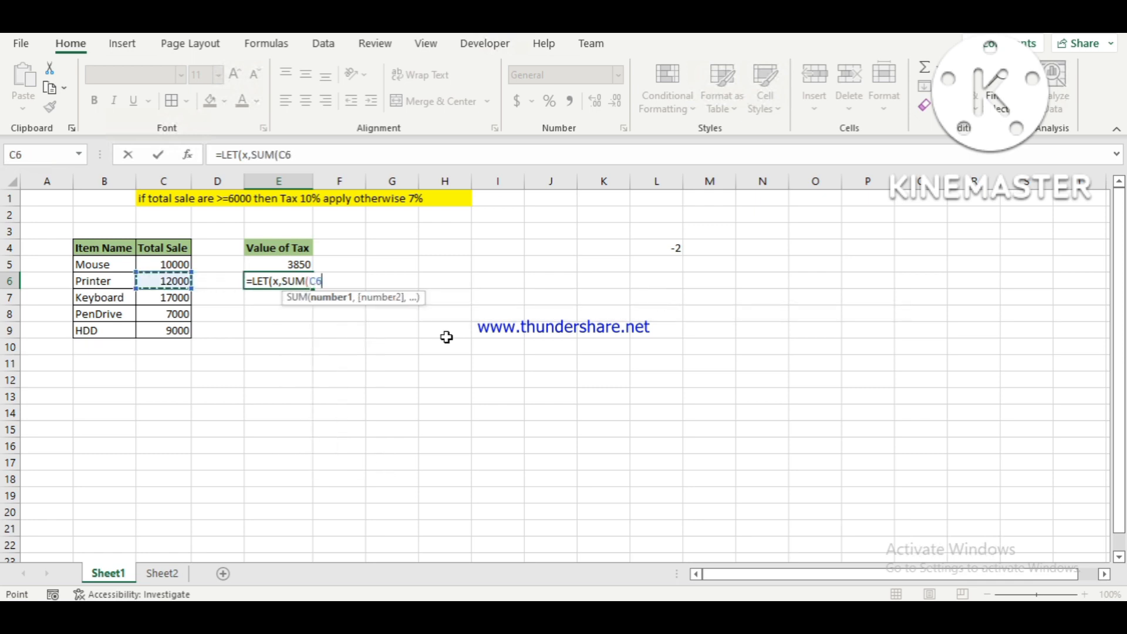
key(shift+Down)
key(shift+Down)
key(shift+Down)
key(shift+Down)
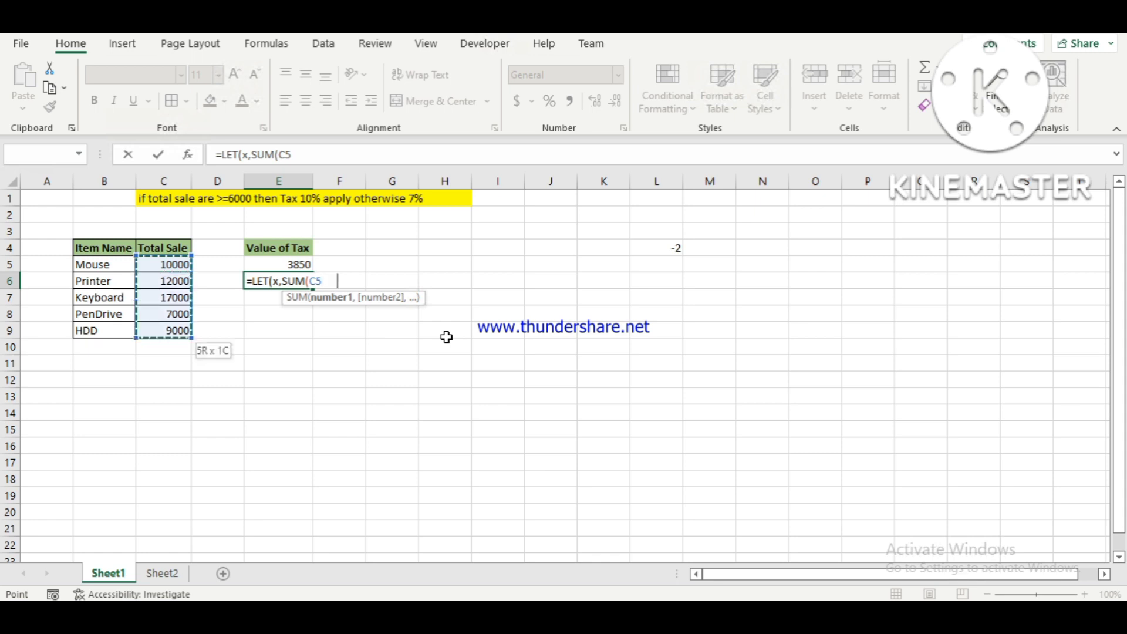
text())
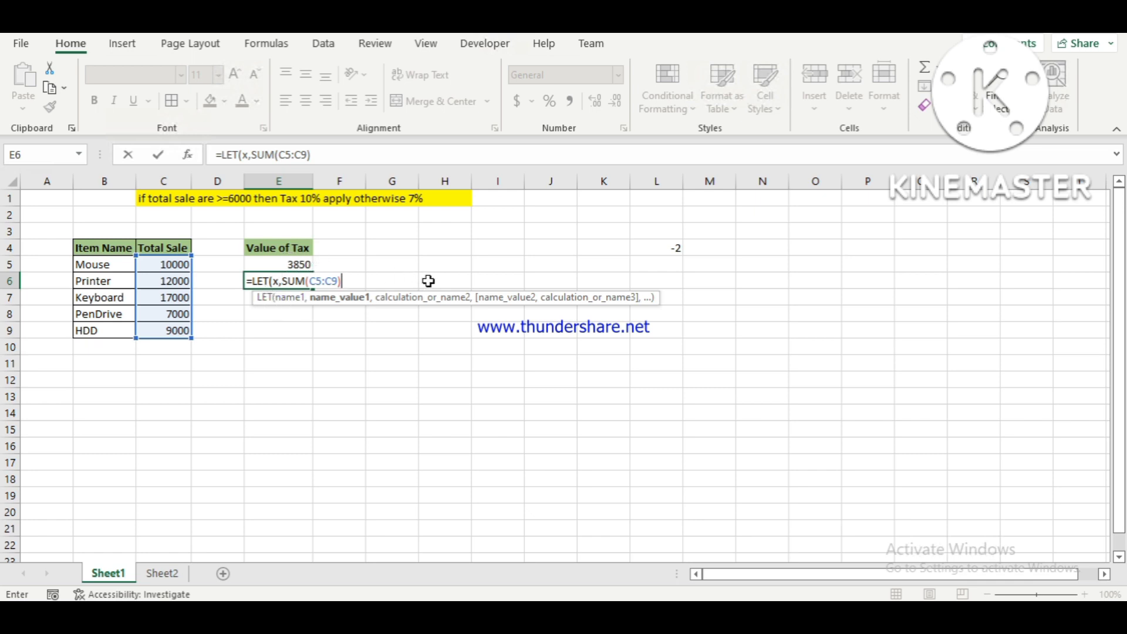
text(,)
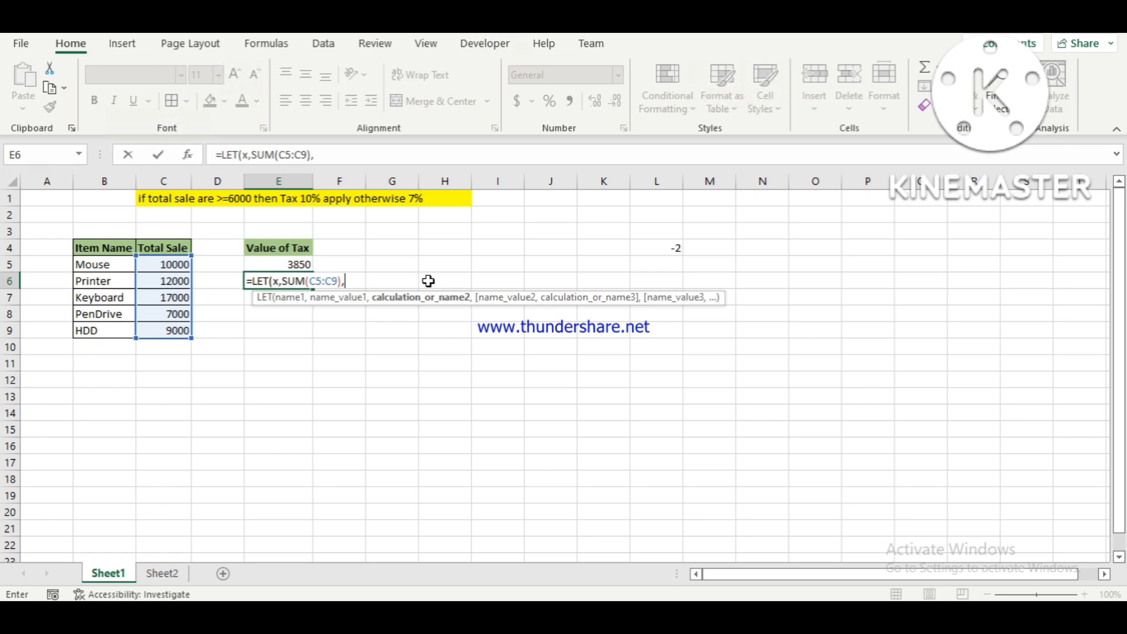
text(if)
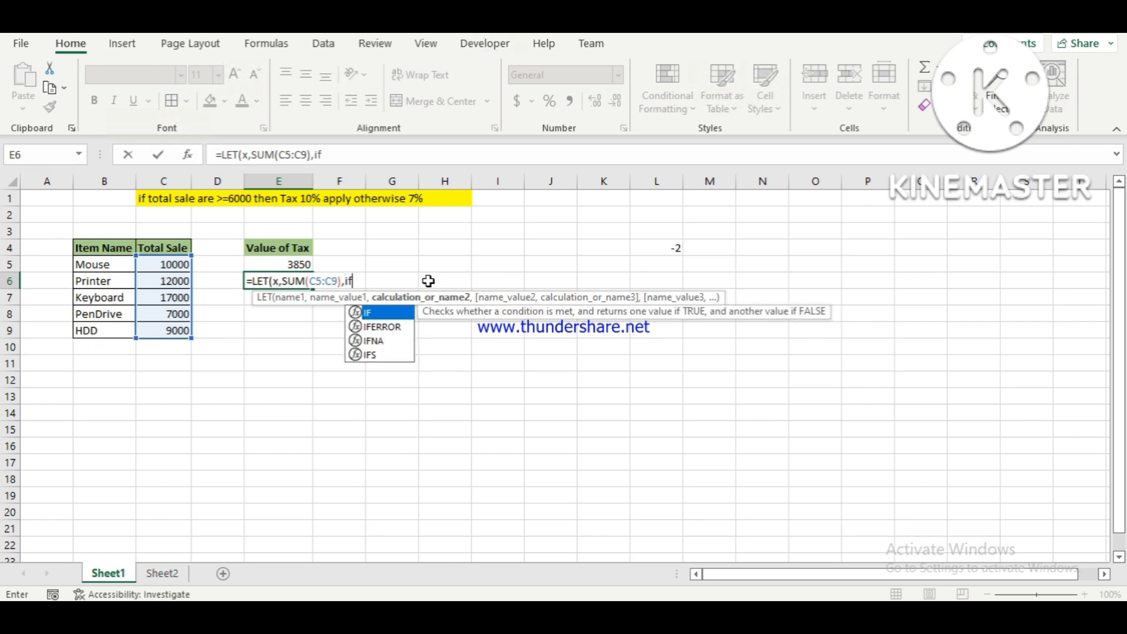
Nest an IF function as the calculation of the E6 LET formula, with x>=60000 as its logical test.
key(Tab)
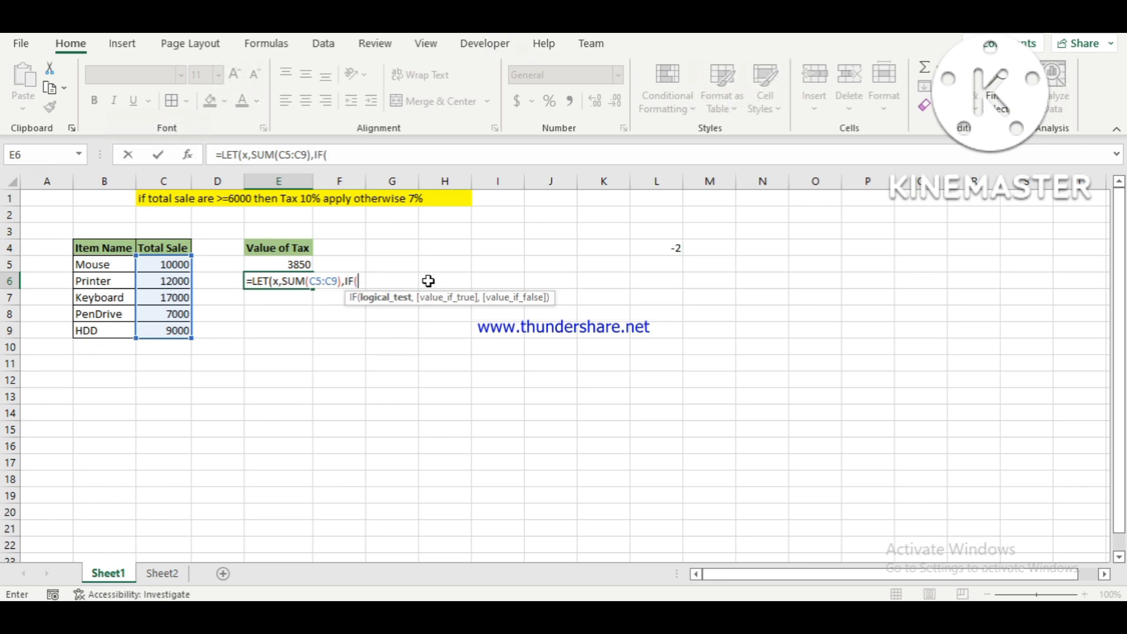
text(x)
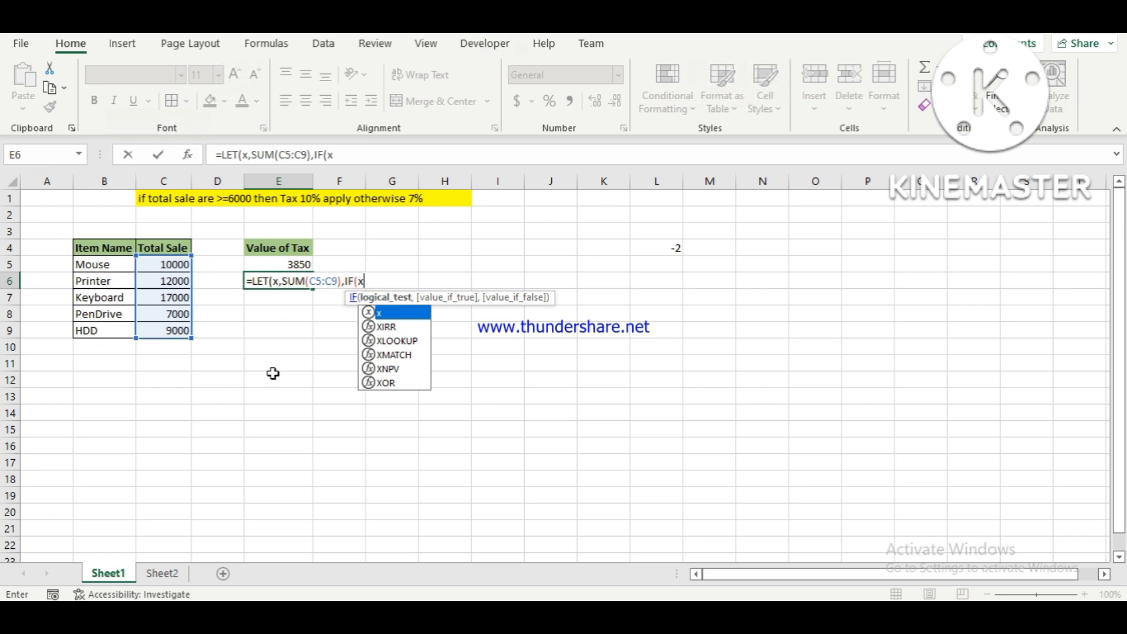
text(>)
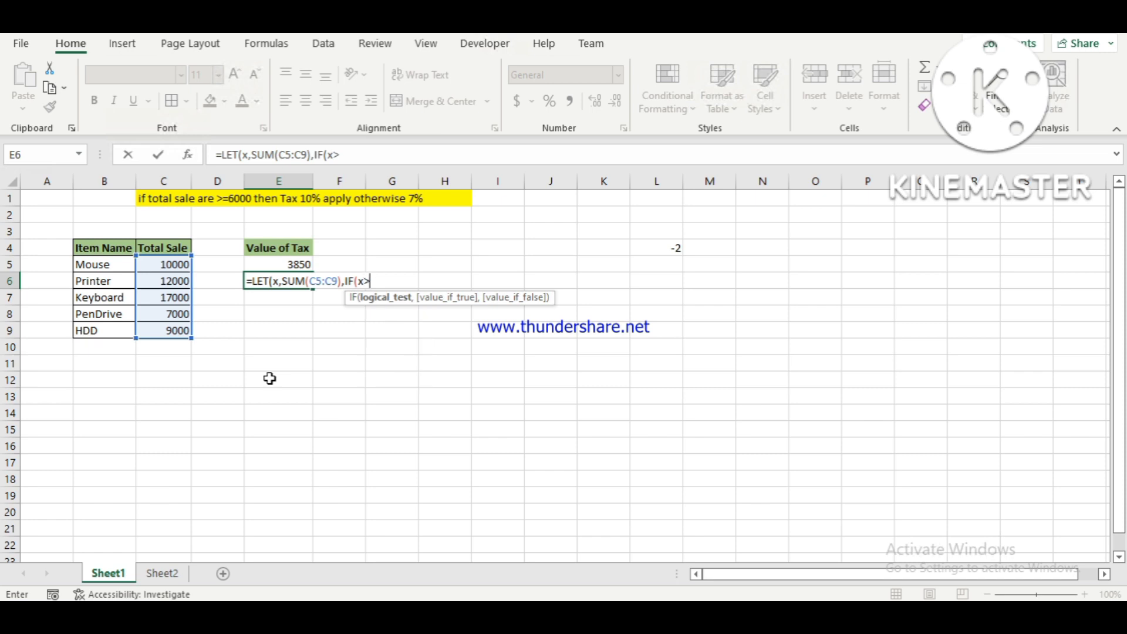
text(=60000,)
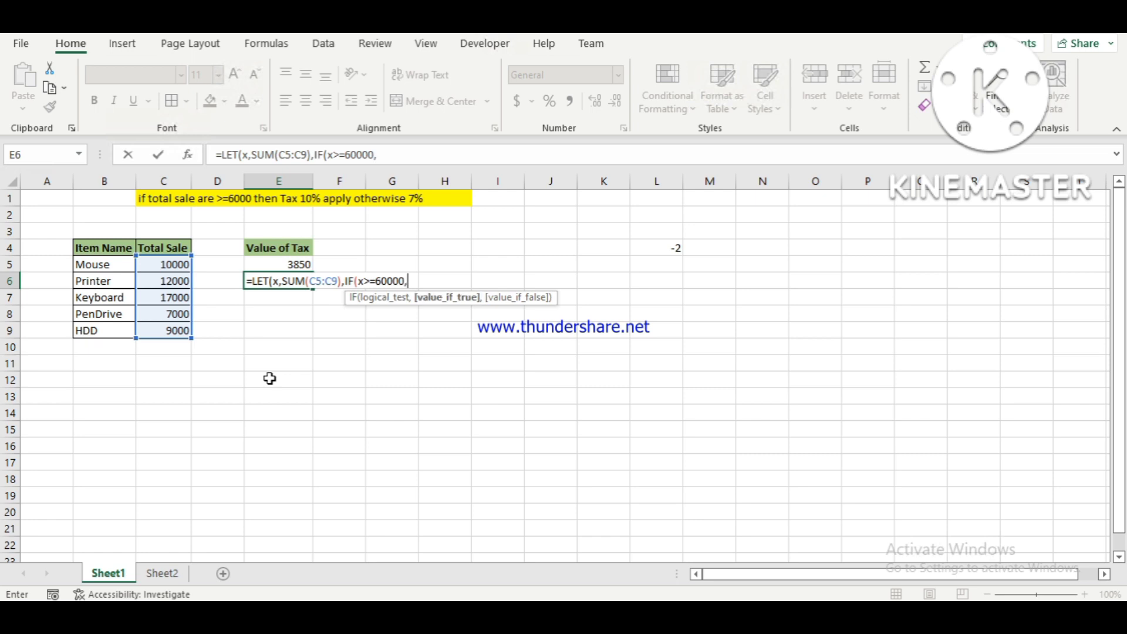
text(x)
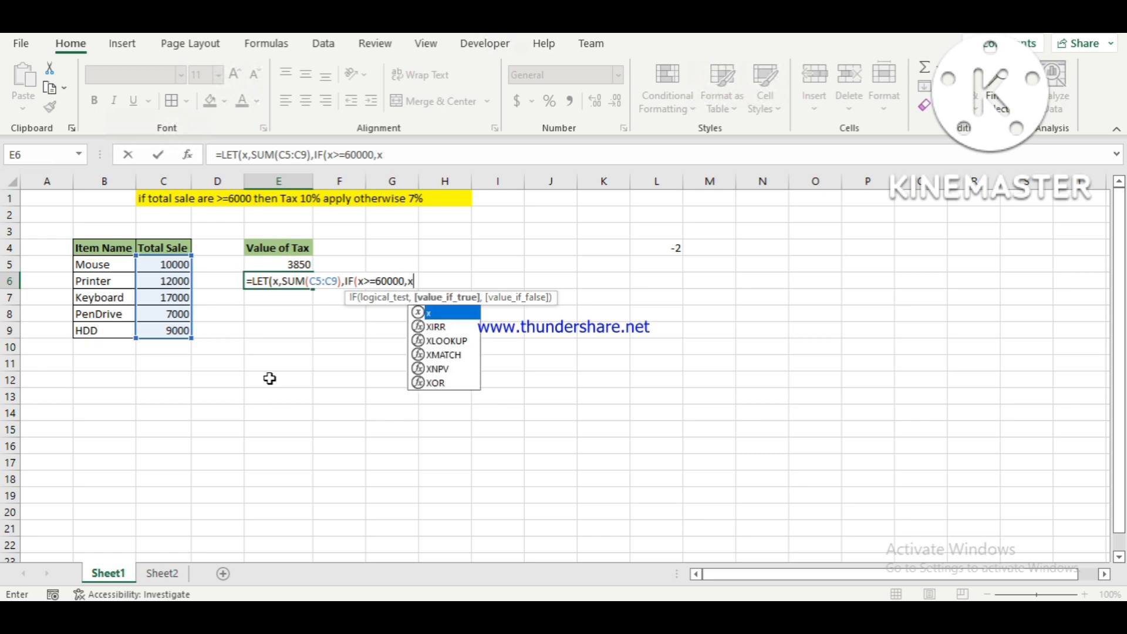
text(*10)
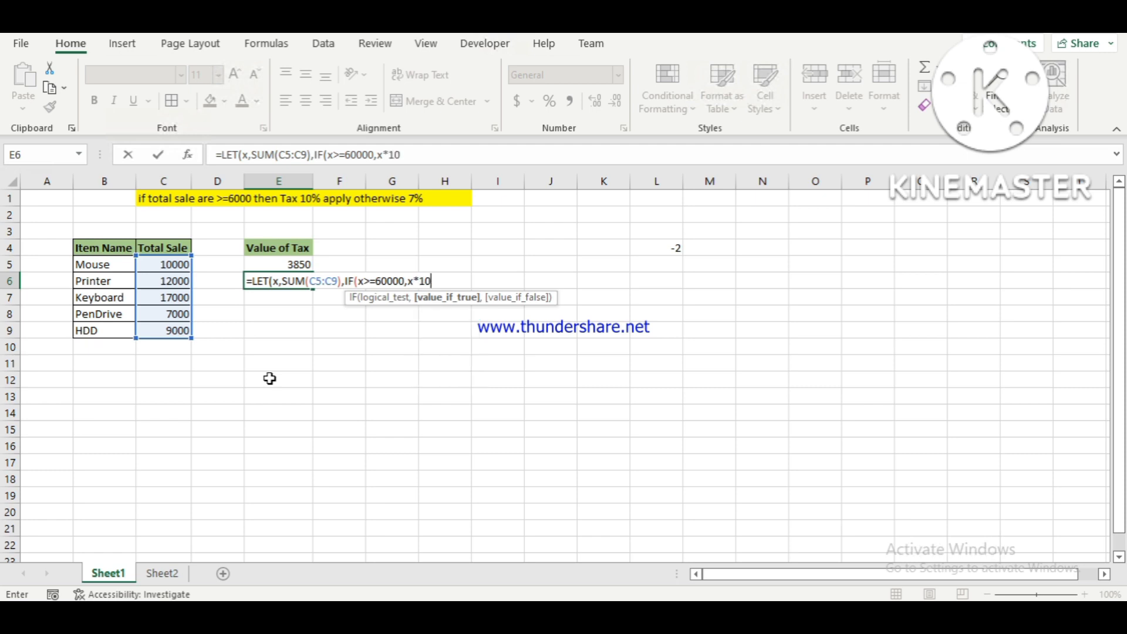
text(%,)
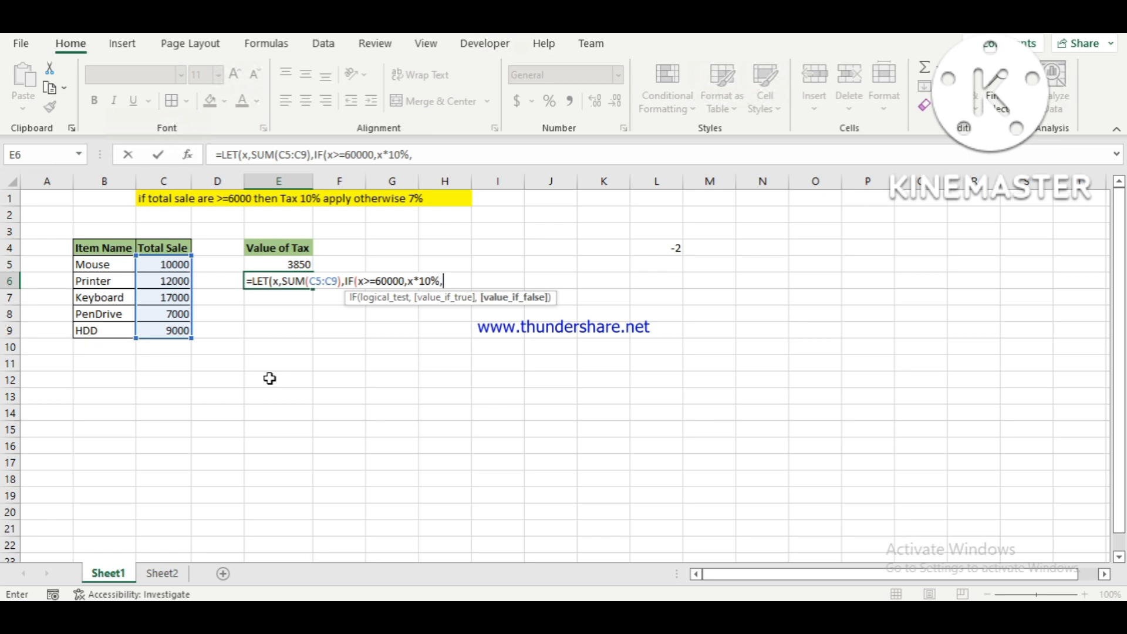
text(x)
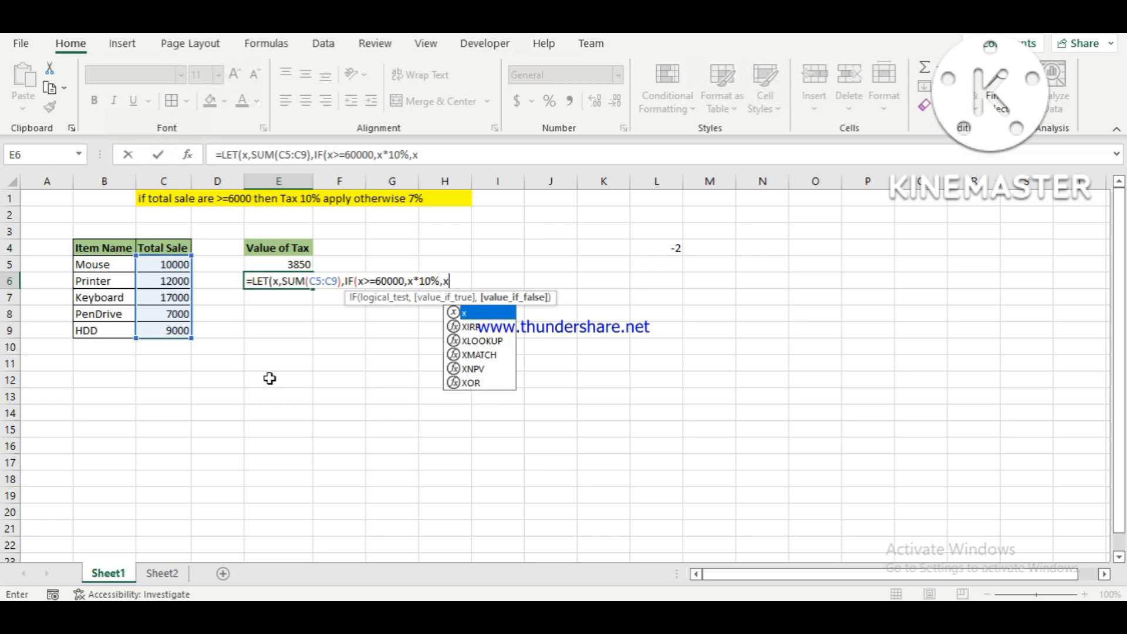
text(*7)
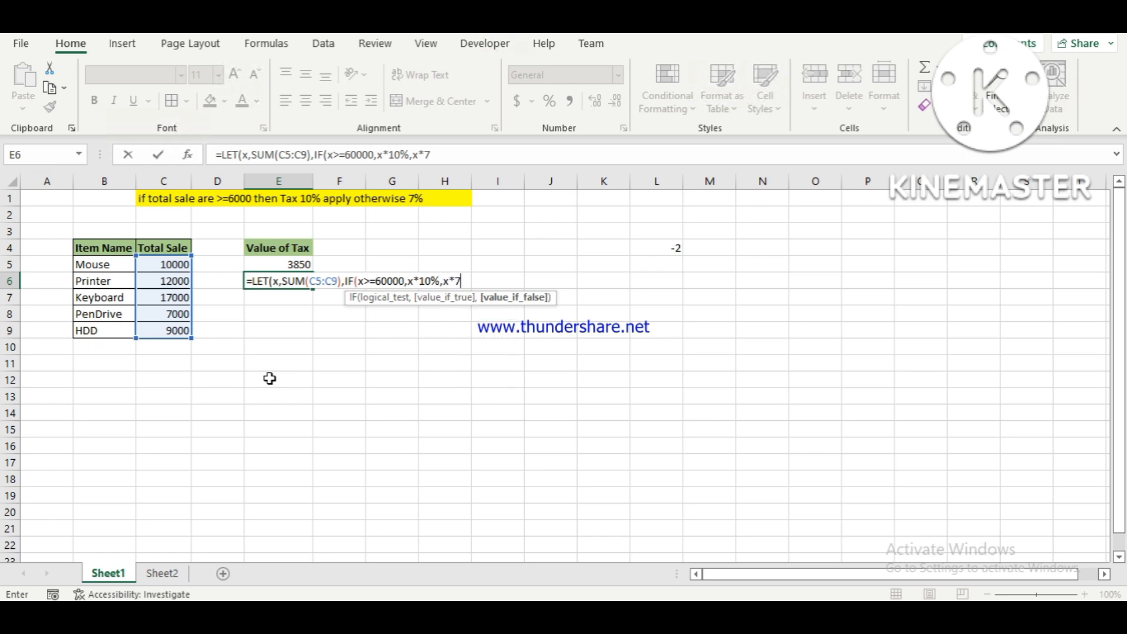
text(%))
Set the value-if-false argument of the nested IF in E6 to x*7% and close the IF function.
key(Return)
key(Return)
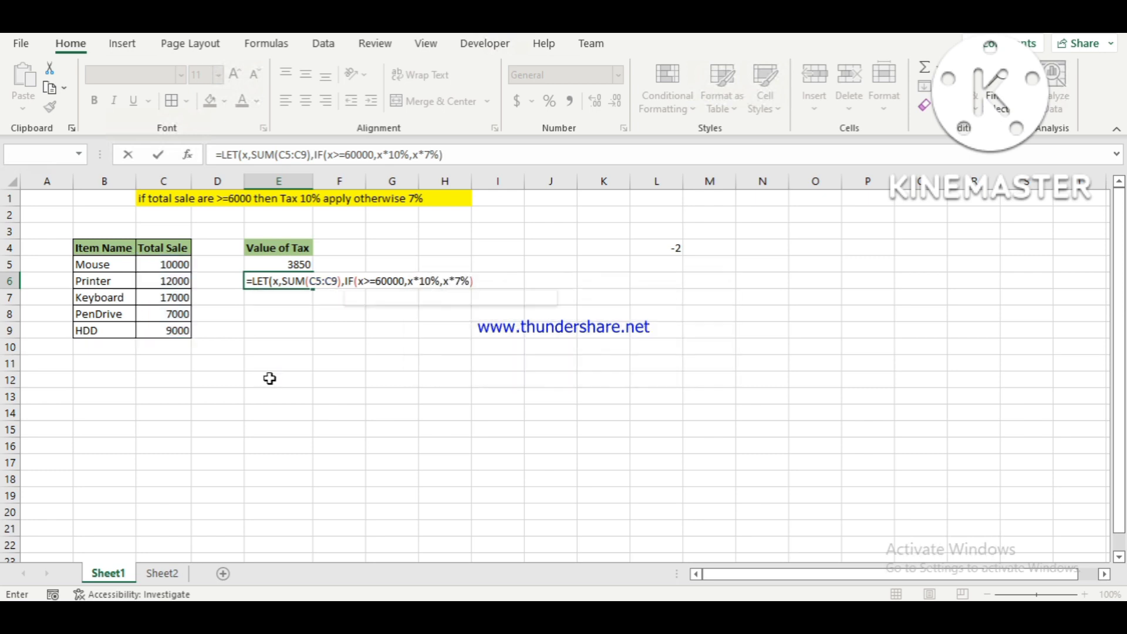
Go back through the E6 formula and examine the arguments of its IF, SUM and LET functions.
key(Left)
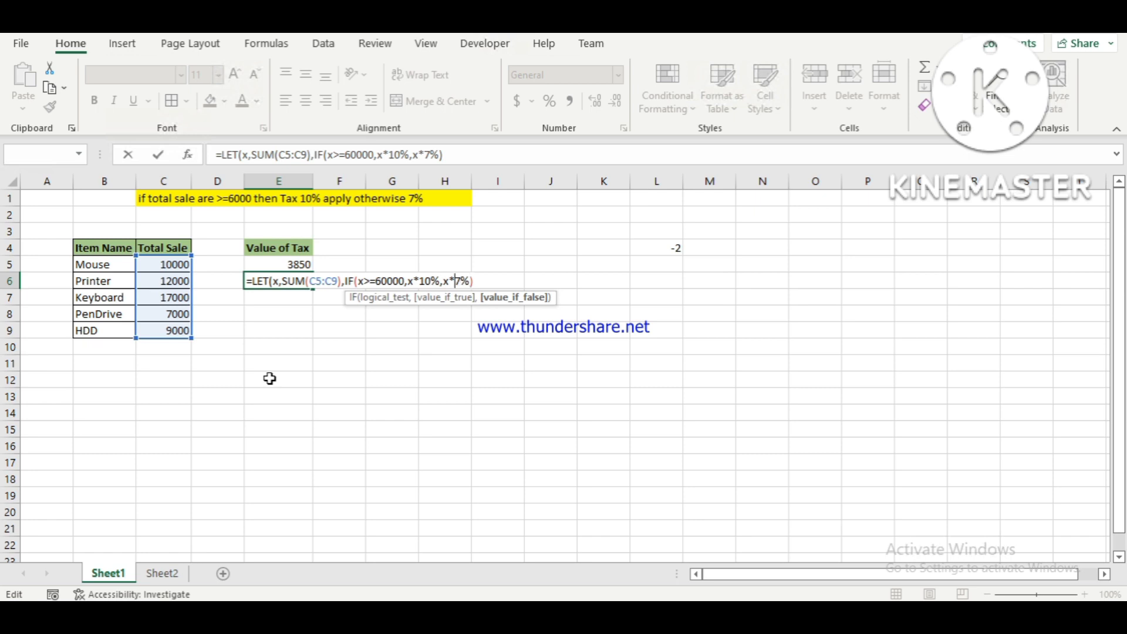
key(Left)
key(Left)
key(Left)
key(Left)
key(Left)
key(Left)
key(Left)
key(Left)
key(Left)
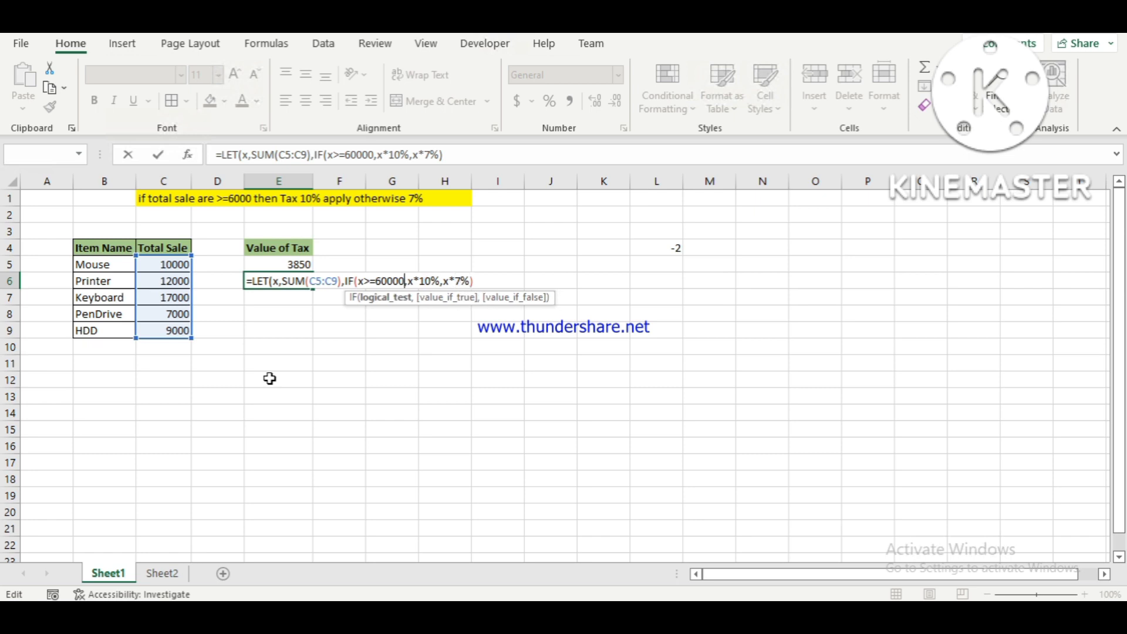
key(Left)
key(Left)
key(Left)
key(Left)
key(Left)
key(Left)
key(Left)
key(Left)
key(Left)
key(Left)
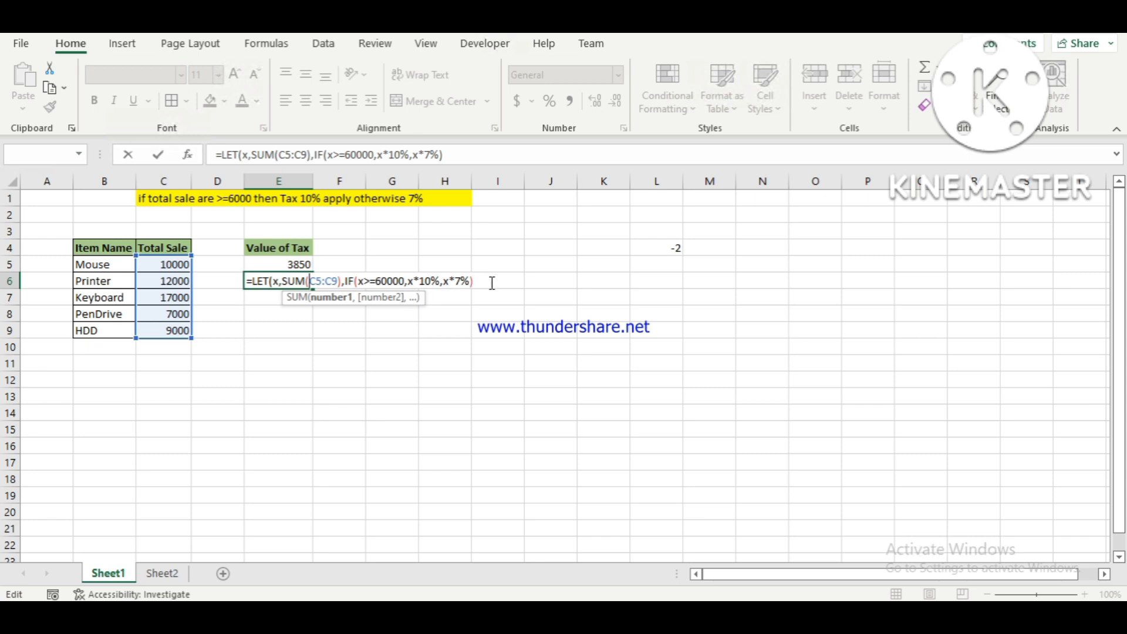
key(Right)
key(Right)
key(Right)
key(Right)
key(Right)
key(Right)
key(Right)
key(Right)
key(Right)
key(Right)
key(Right)
key(Right)
key(Right)
key(Right)
key(Right)
key(Right)
key(Right)
key(Right)
key(Right)
key(Right)
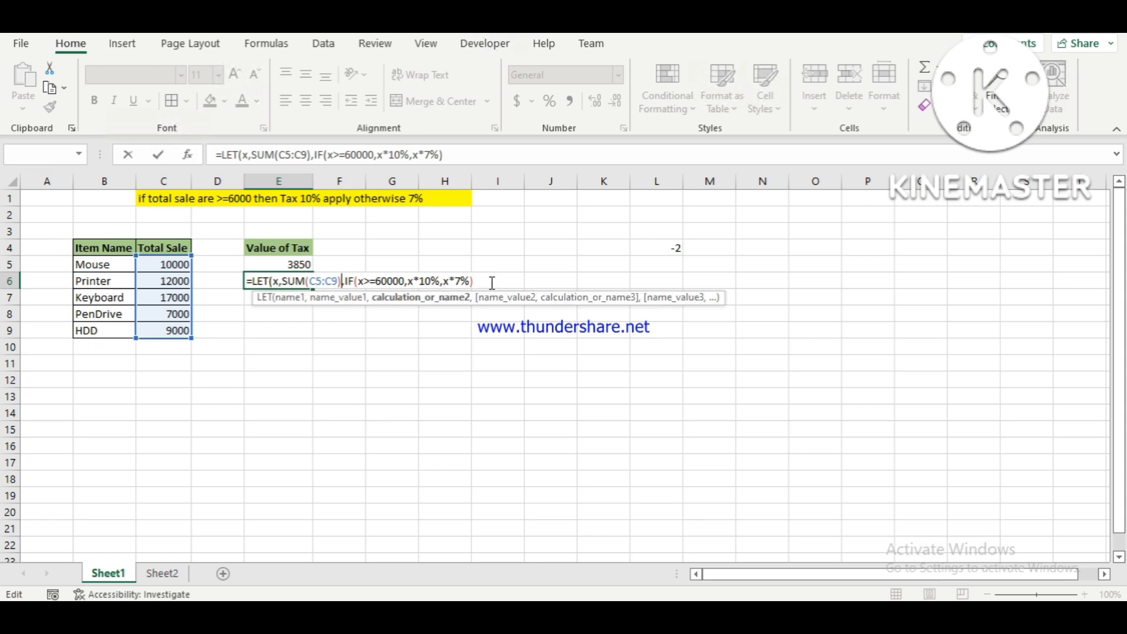
key(Right)
key(Right)
Close the LET function with its final parenthesis and enter the formula in E6.
text())
key(Return)
key(Up)
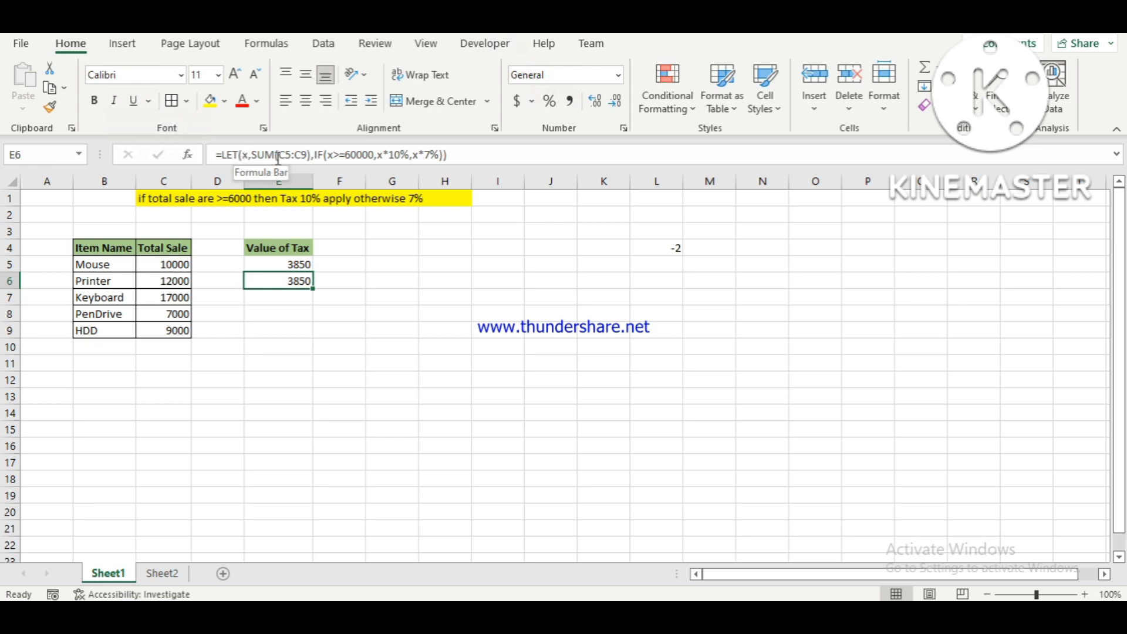
Compare the IF formula in E5 with the LET formula in E6.
click(455, 154)
key(Return)
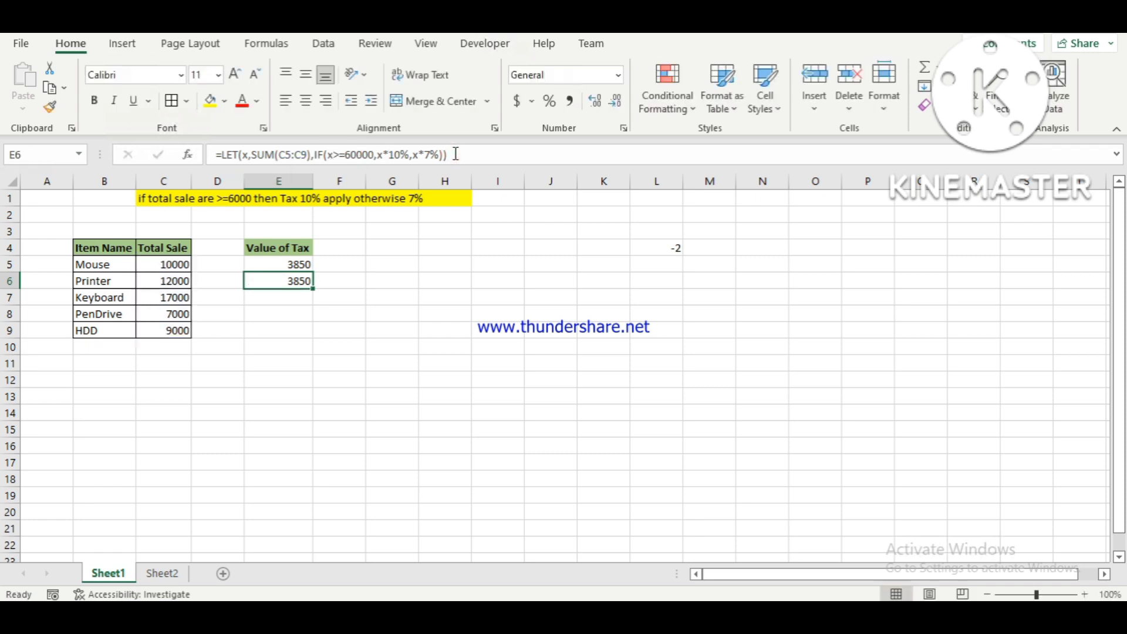
key(Up)
key(Down)
key(Up)
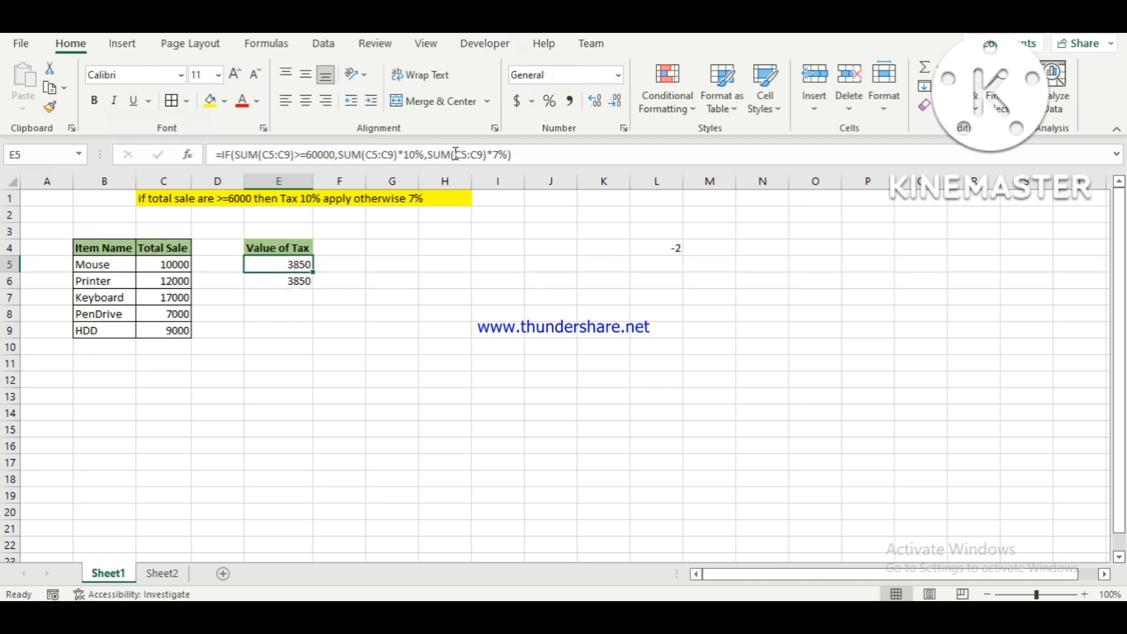
key(Down)
key(Up)
key(Down)
key(Up)
key(Down)
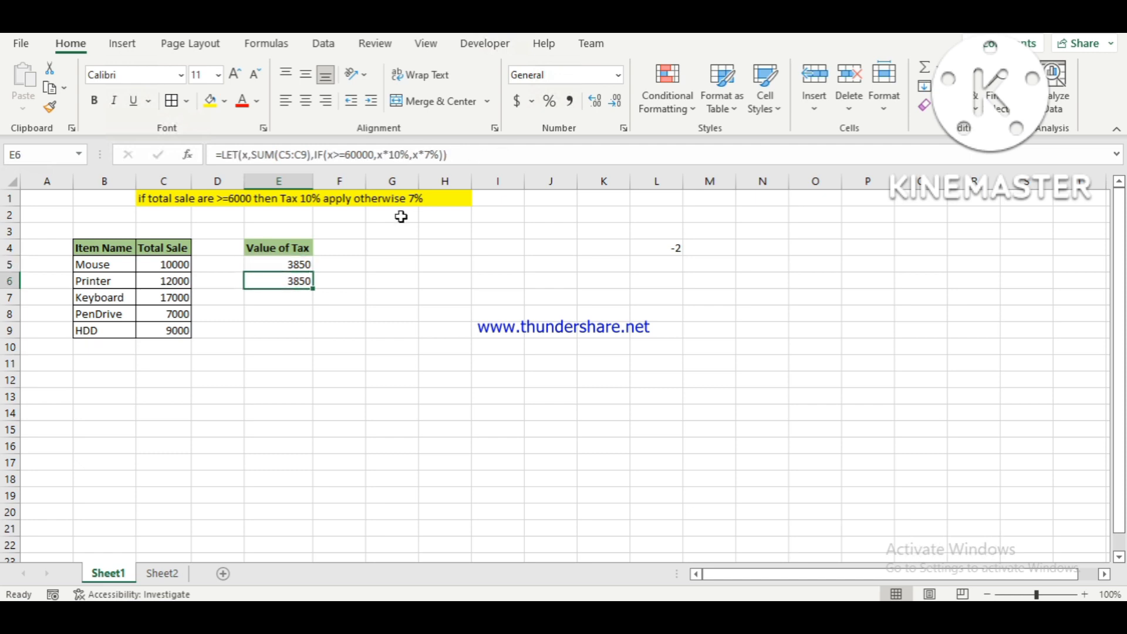
Examine the arguments of the LET formula in E6 and compare them with the LET formula in L4.
double_click(283, 280)
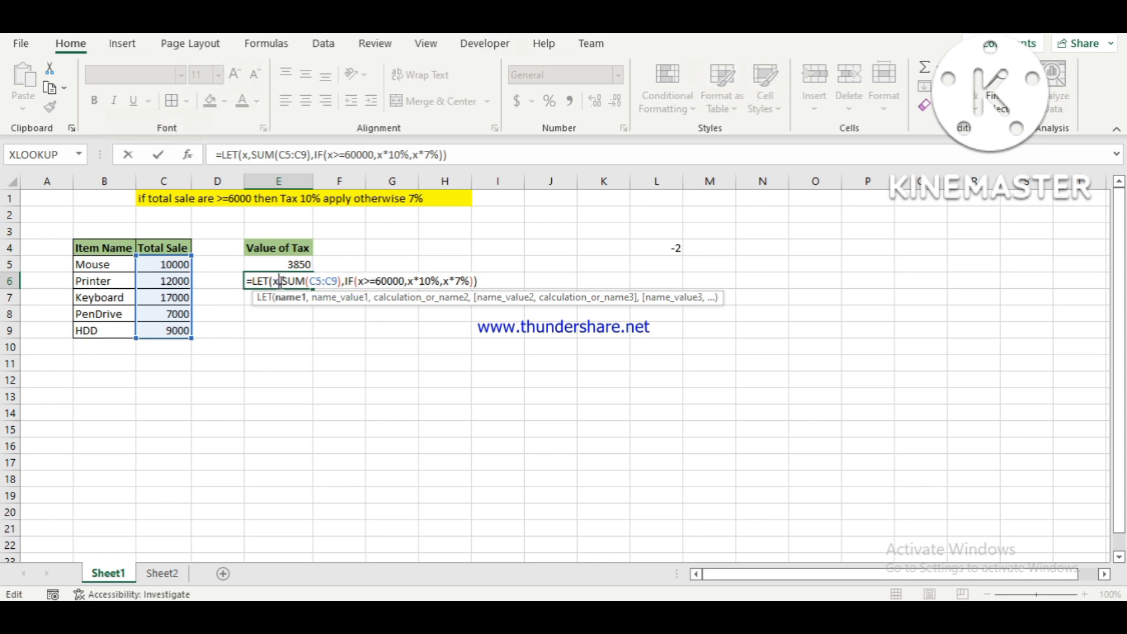
key(Escape)
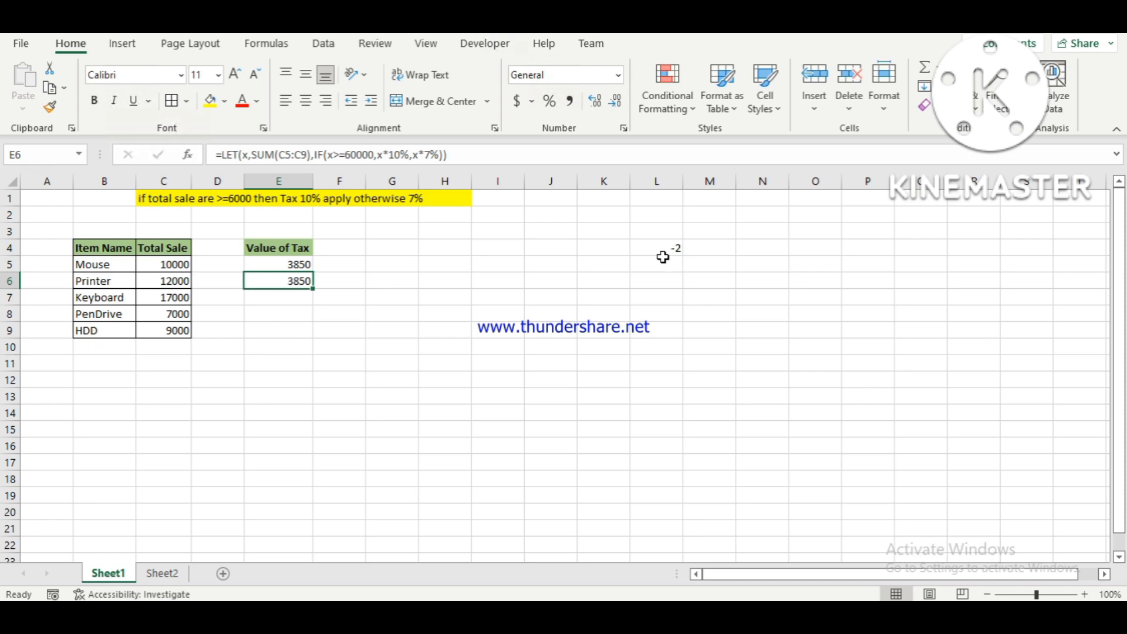
click(660, 248)
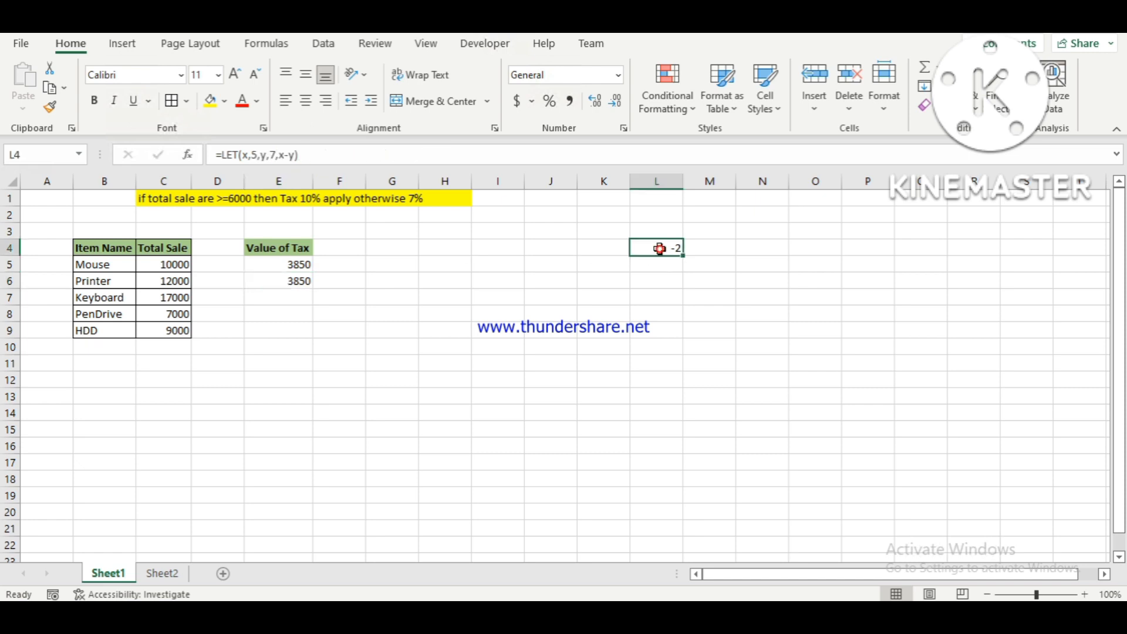
click(277, 281)
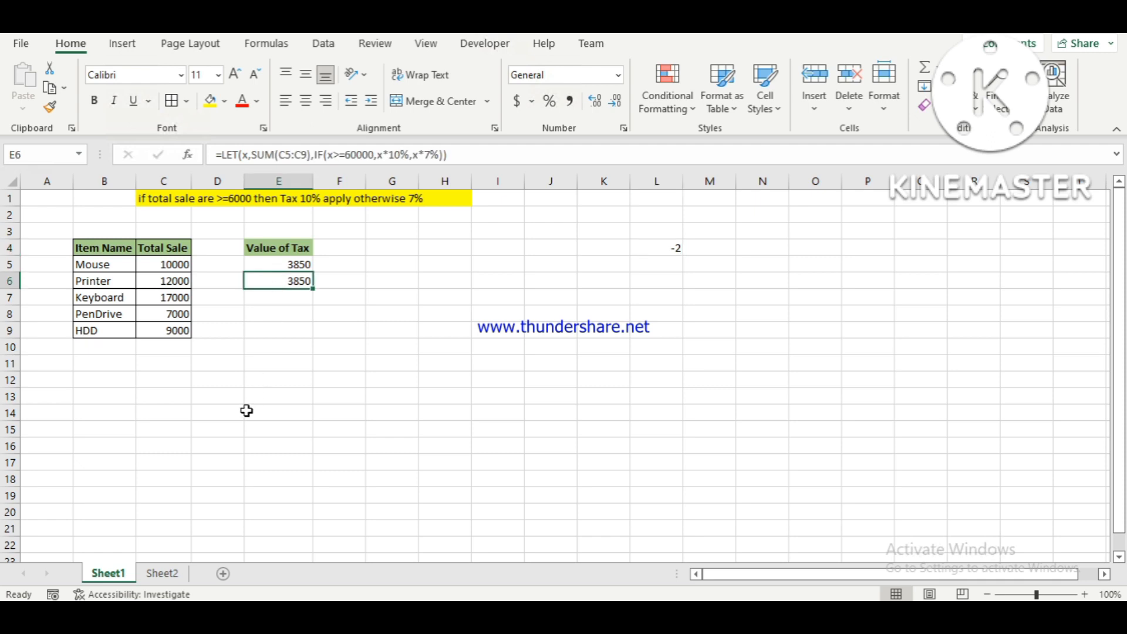
On Sheet2, start an IF formula in Student 1's Grade cell, G4.
click(164, 573)
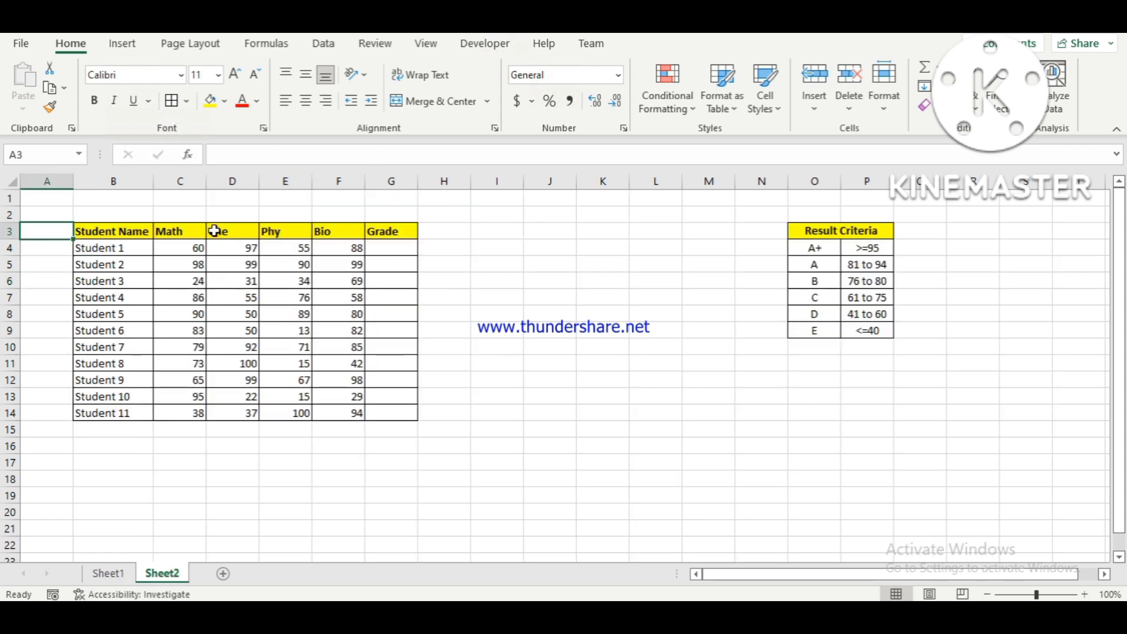
click(385, 246)
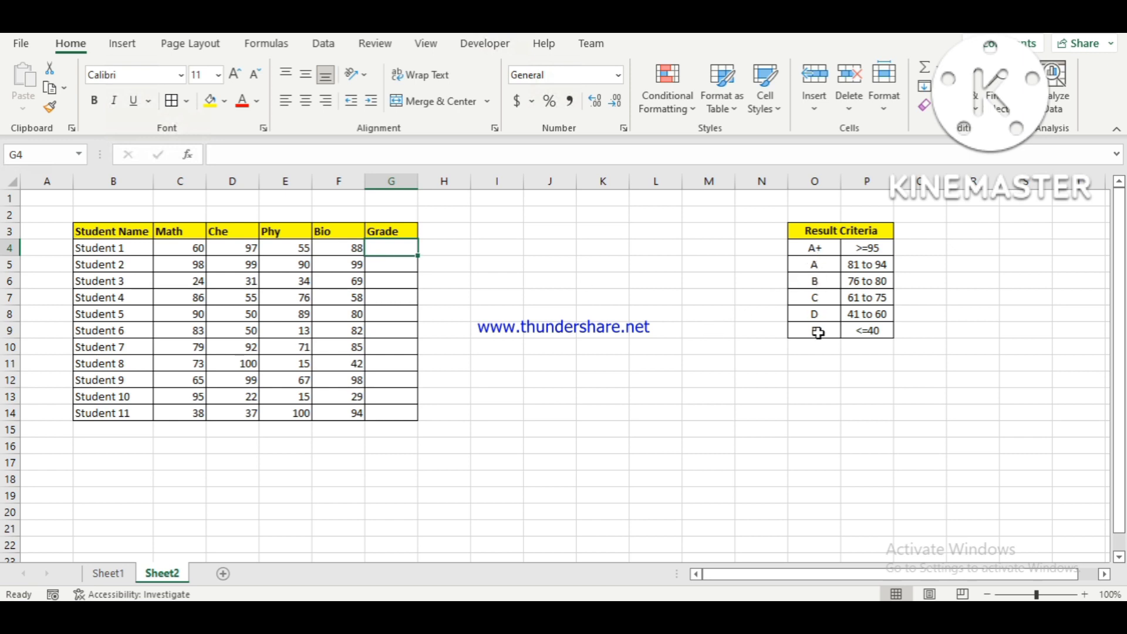
click(107, 573)
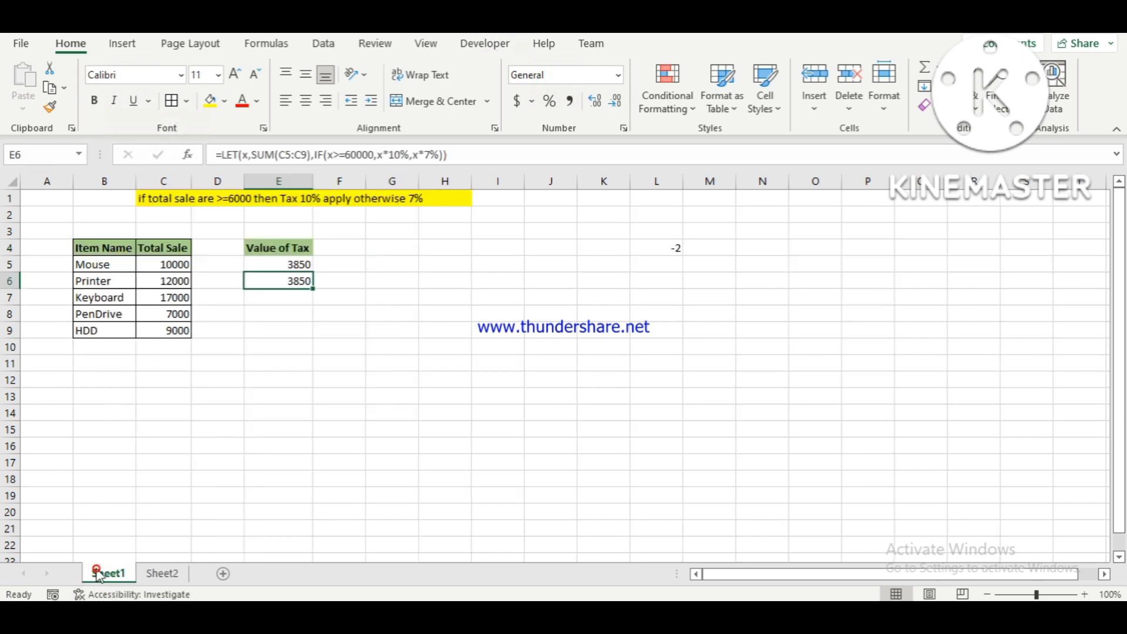
click(160, 573)
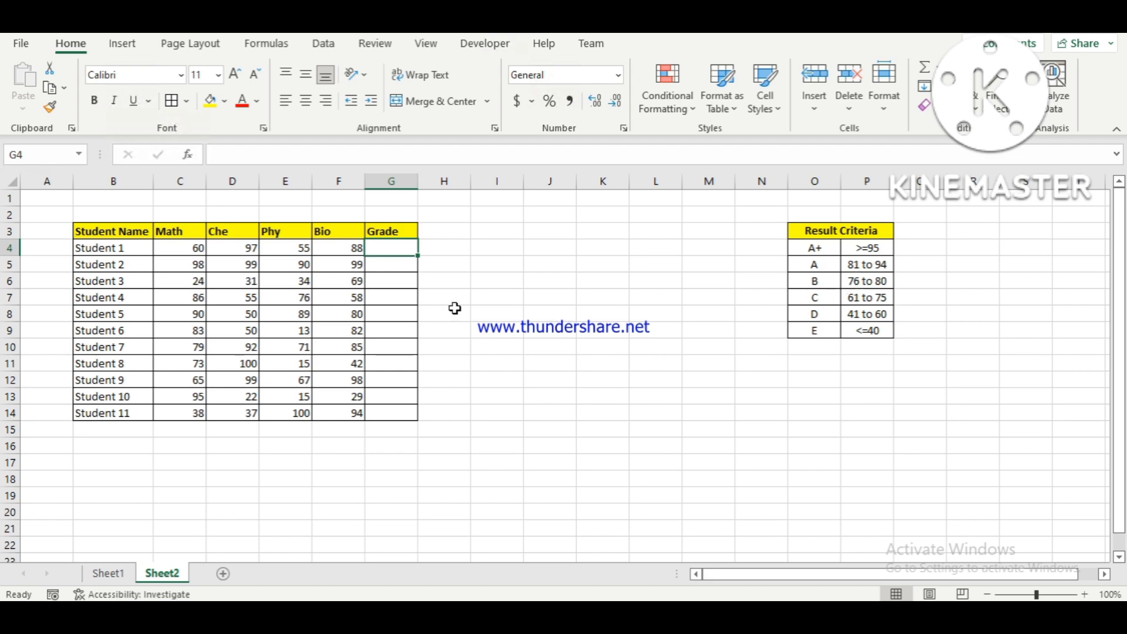
text(=)
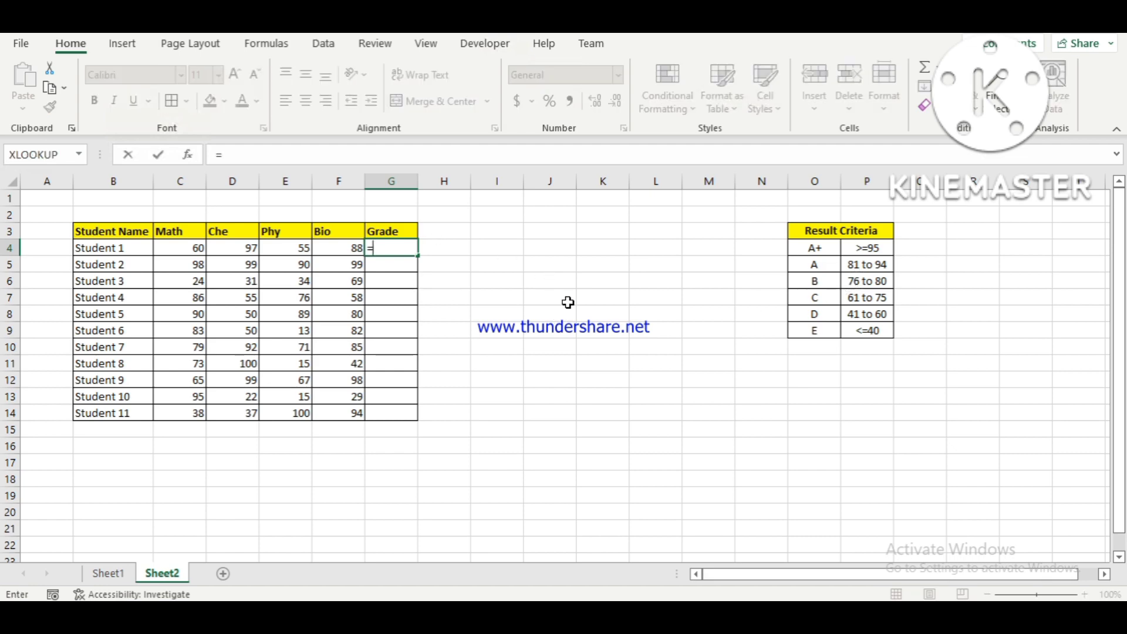
text(i)
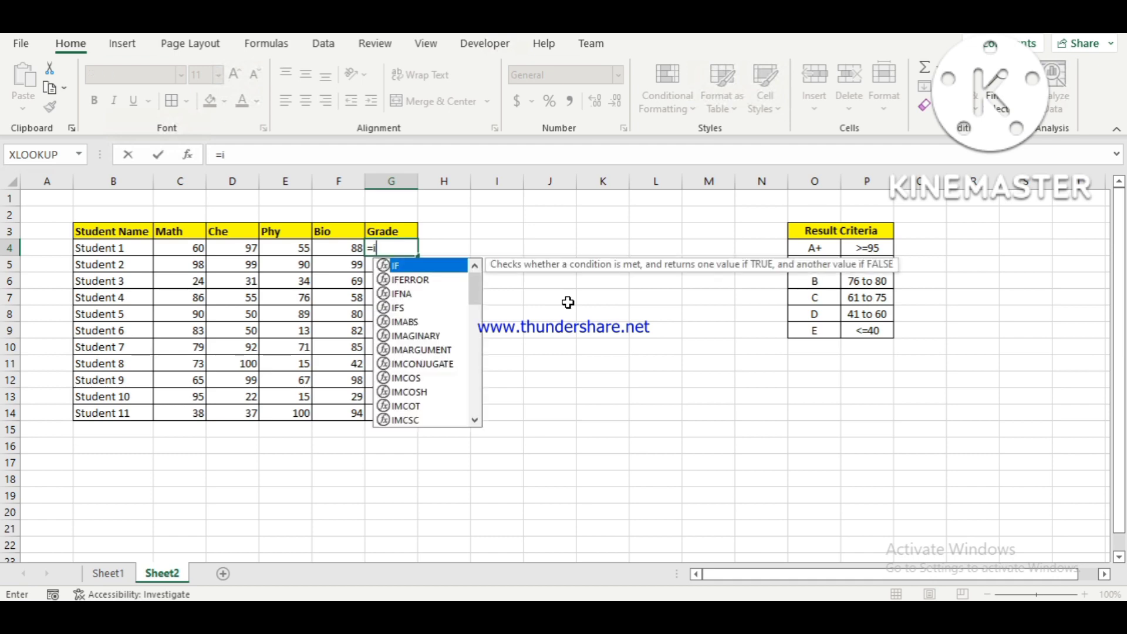
text(f)
key(Tab)
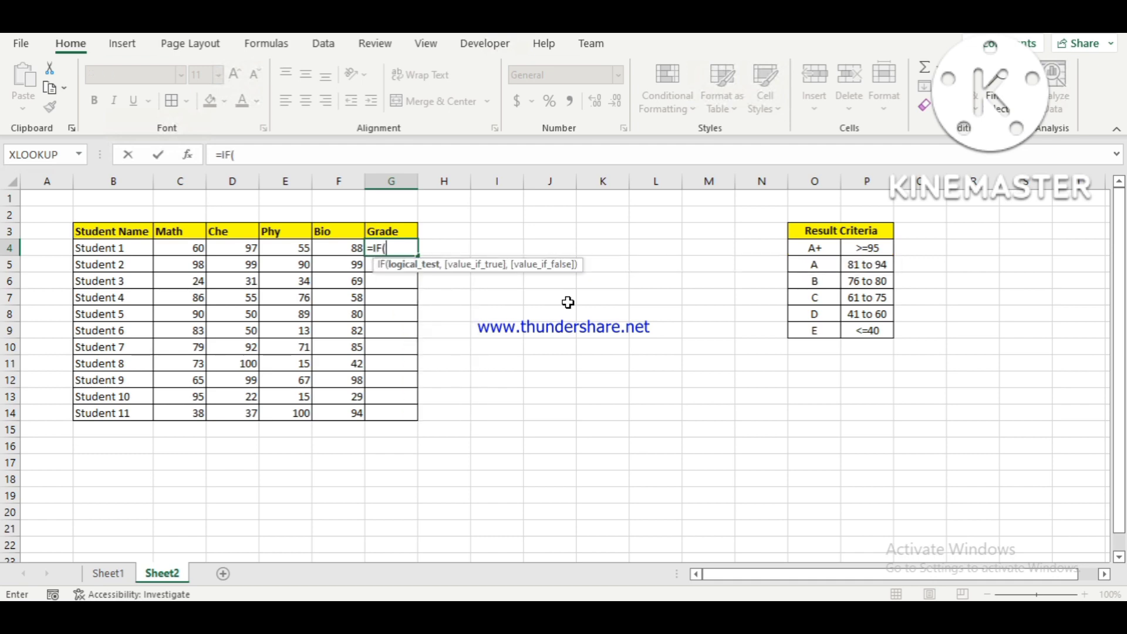
Use the average of Student 1's four subject marks, AVERAGE(C4:F4), as the start of the IF formula's logical test in G4.
text(ave)
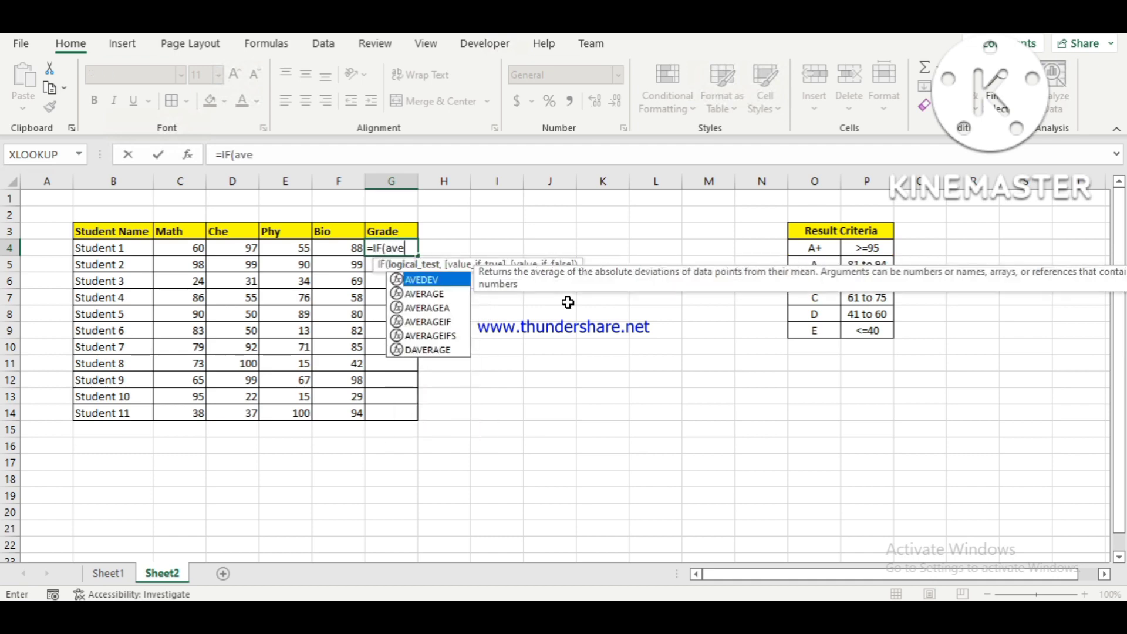
text(r)
key(Tab)
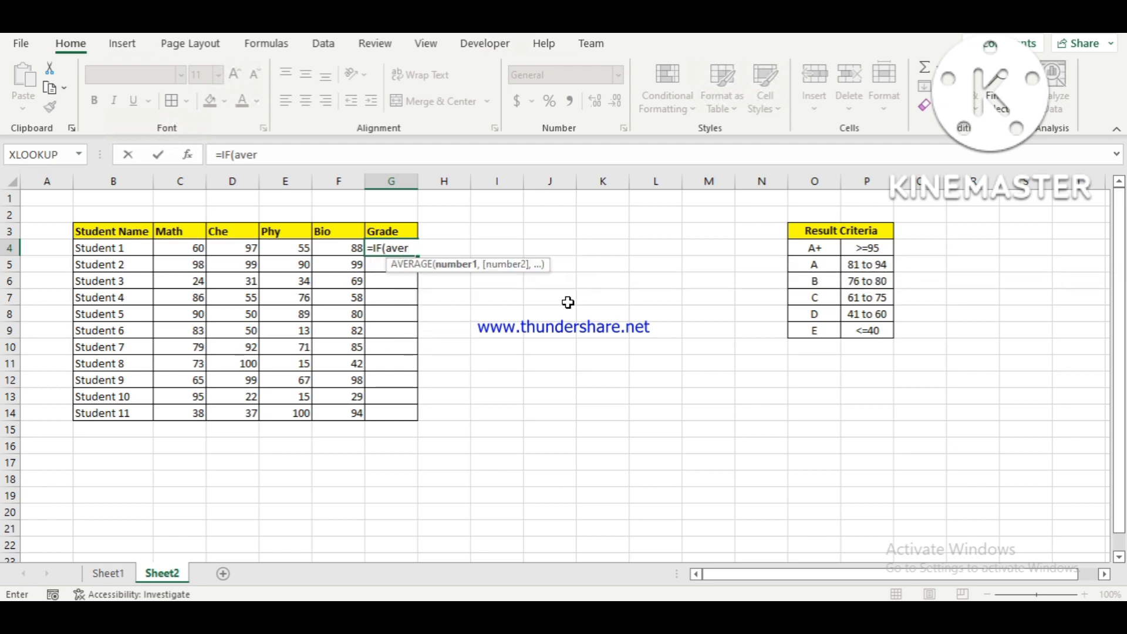
key(Left)
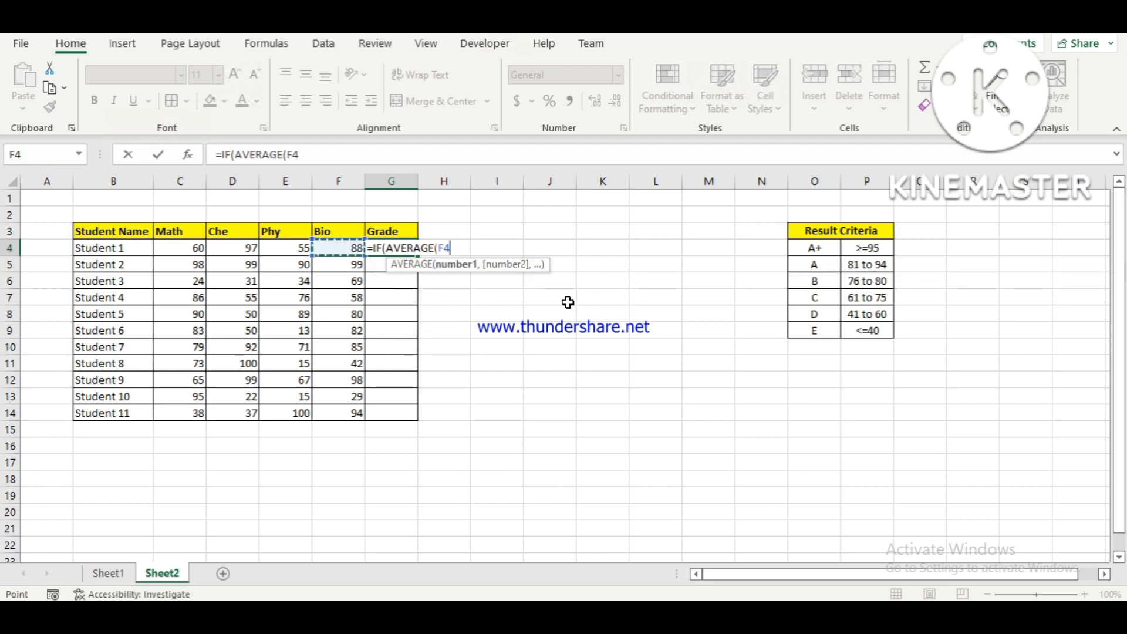
key(ctrl+shift+Left)
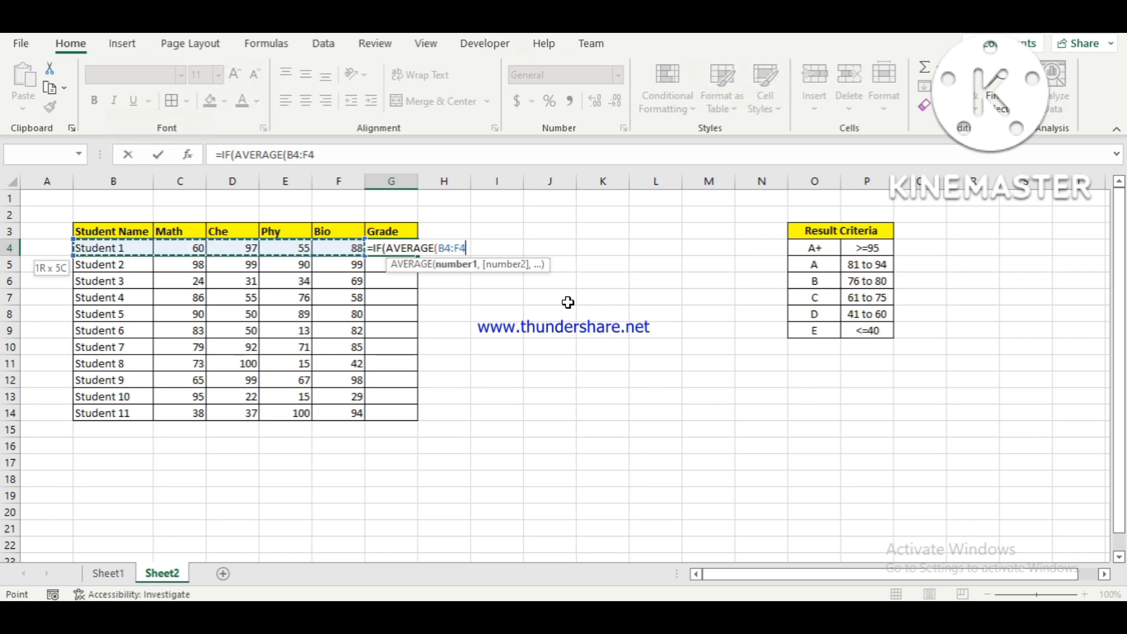
key(shift+Right)
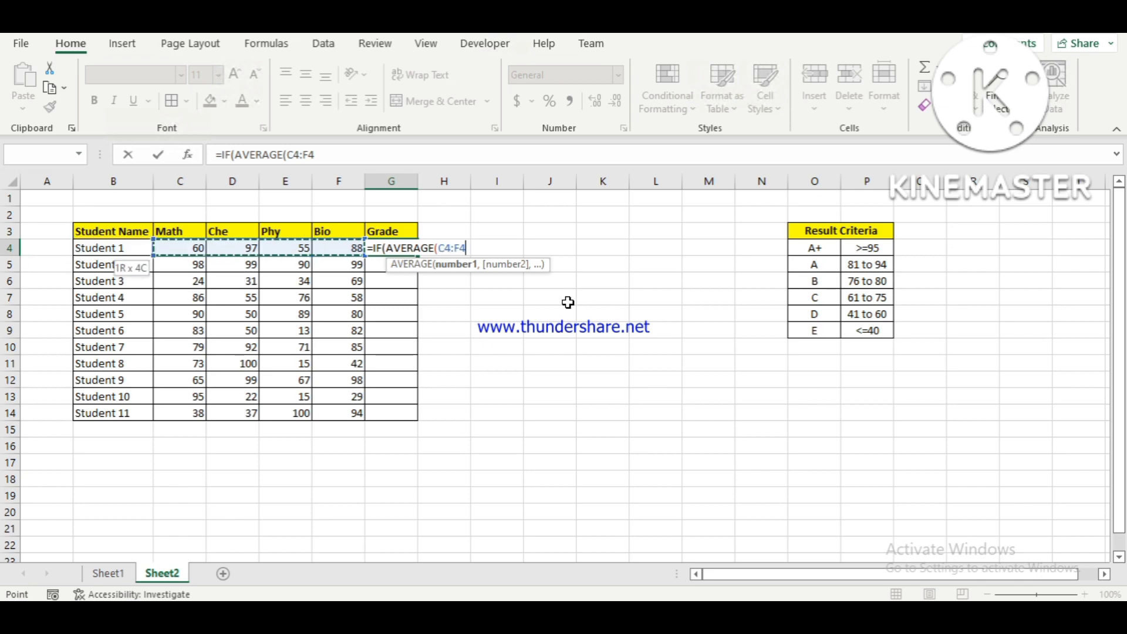
text())
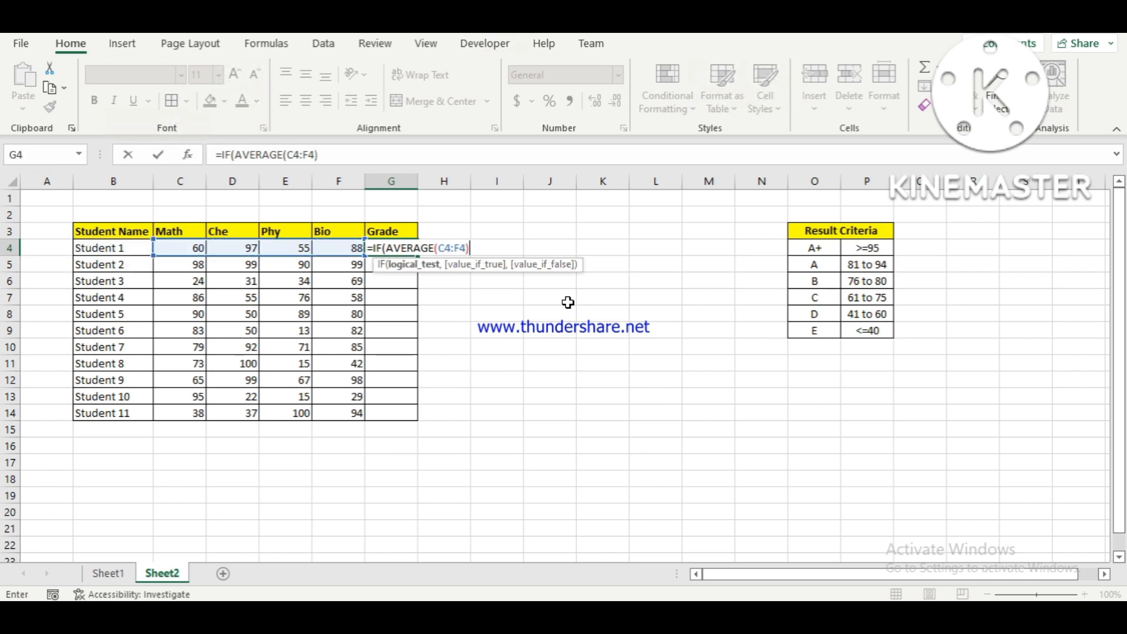
text(>=95,"A+)
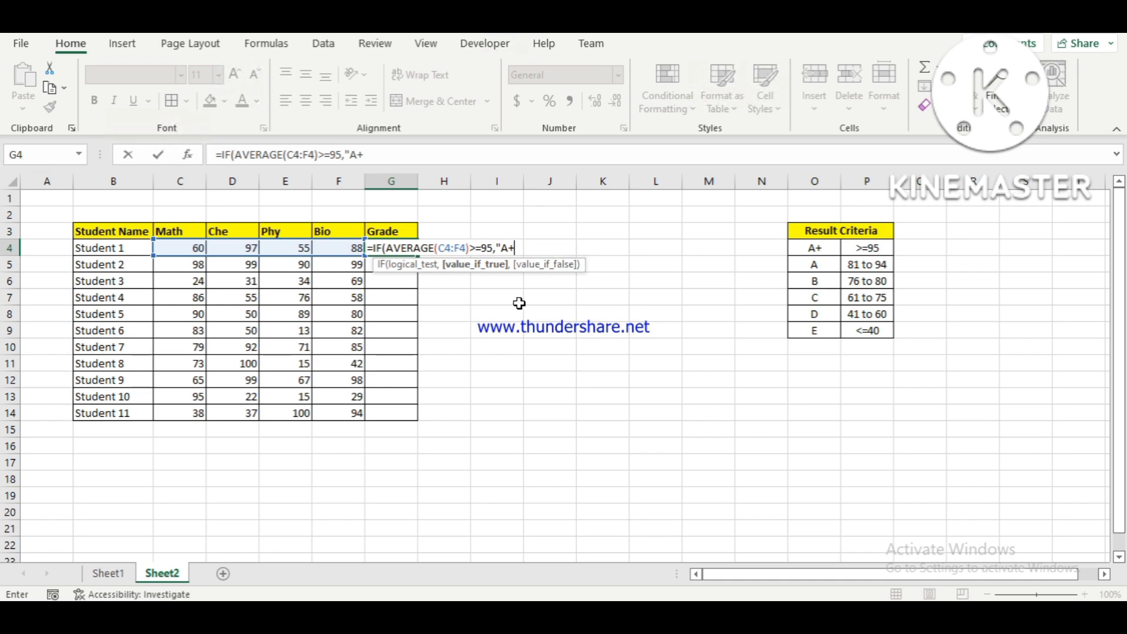
Complete the first IF condition as >=95 with "A+" as the value if true.
text(",)
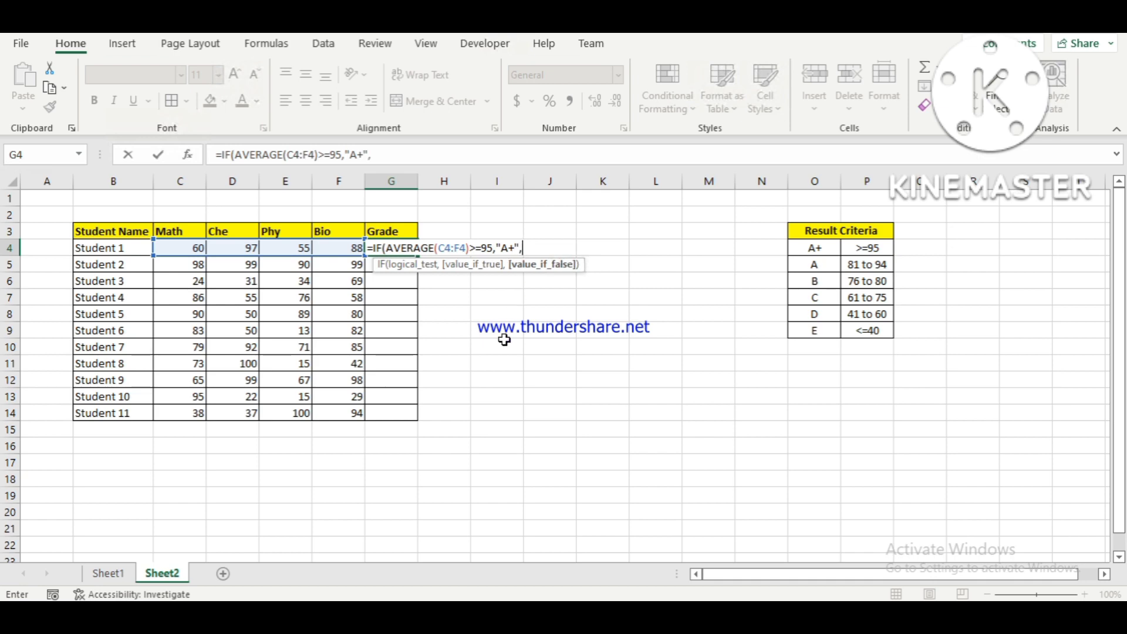
text(IF()
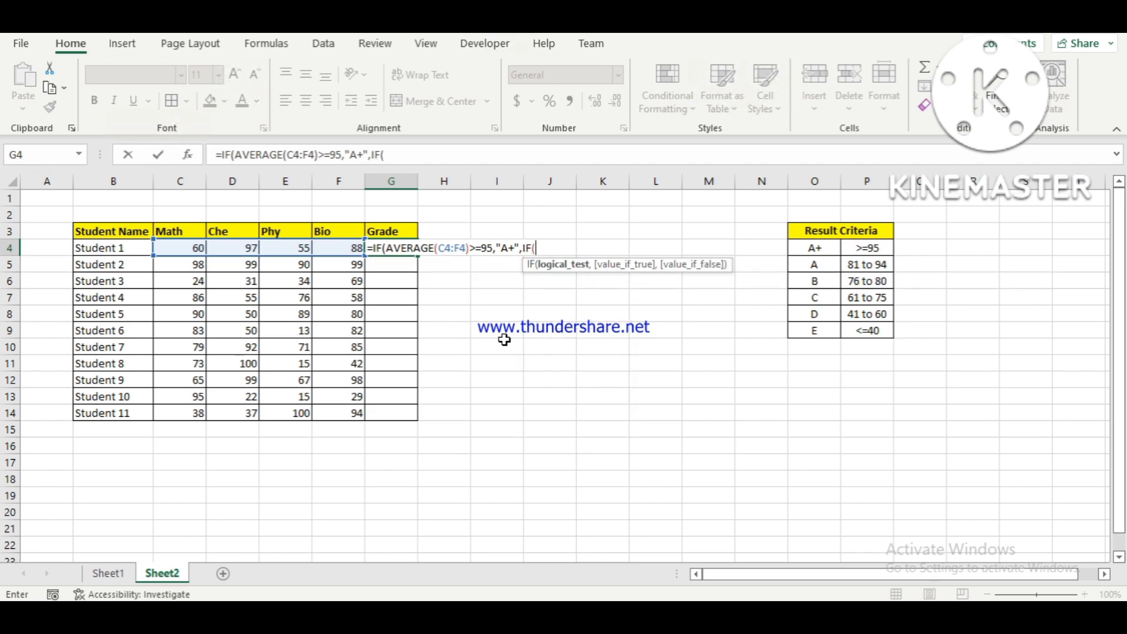
Nest a second IF as the value if false, starting its test with AVERAGE(C4:F4).
text(aver)
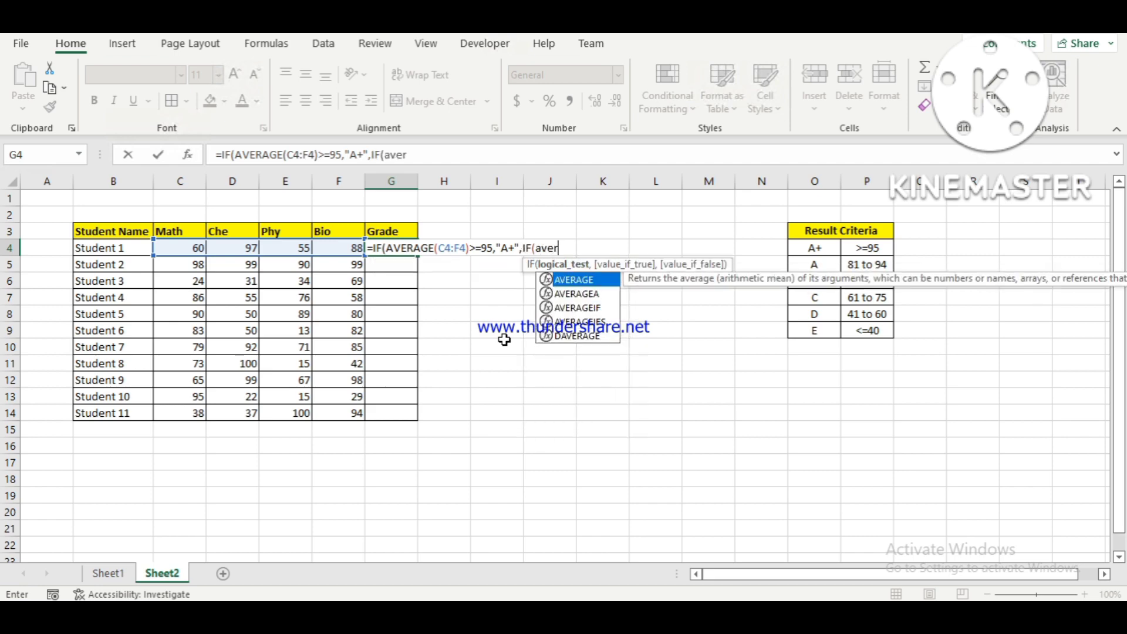
key(Tab)
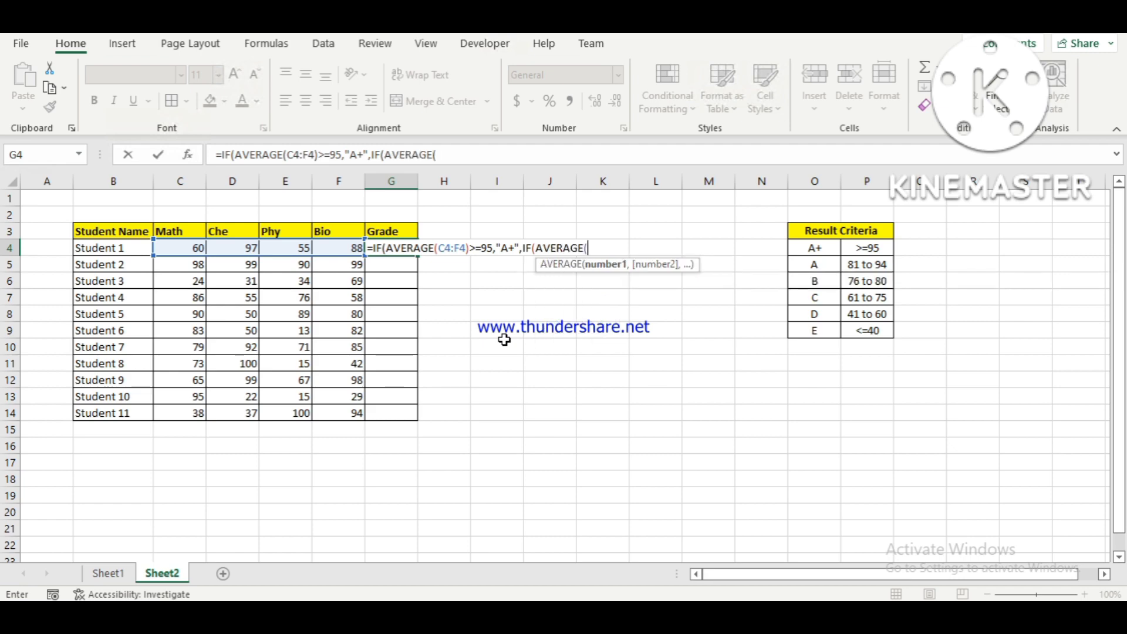
key(Left)
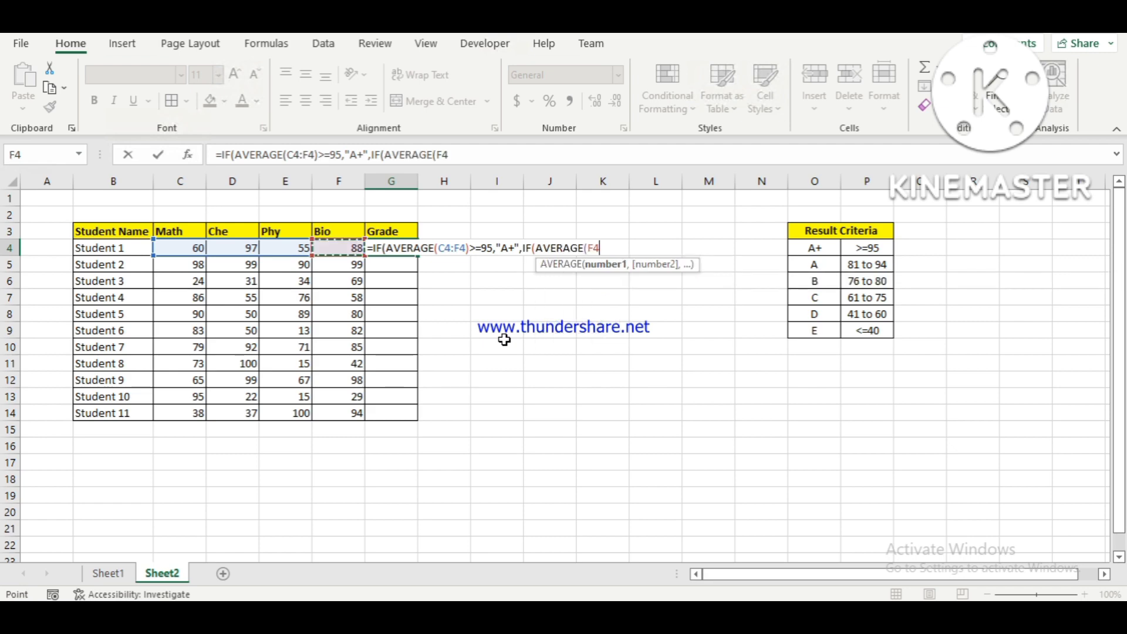
key(shift+Left)
key(shift+Left)
key(shift+Left)
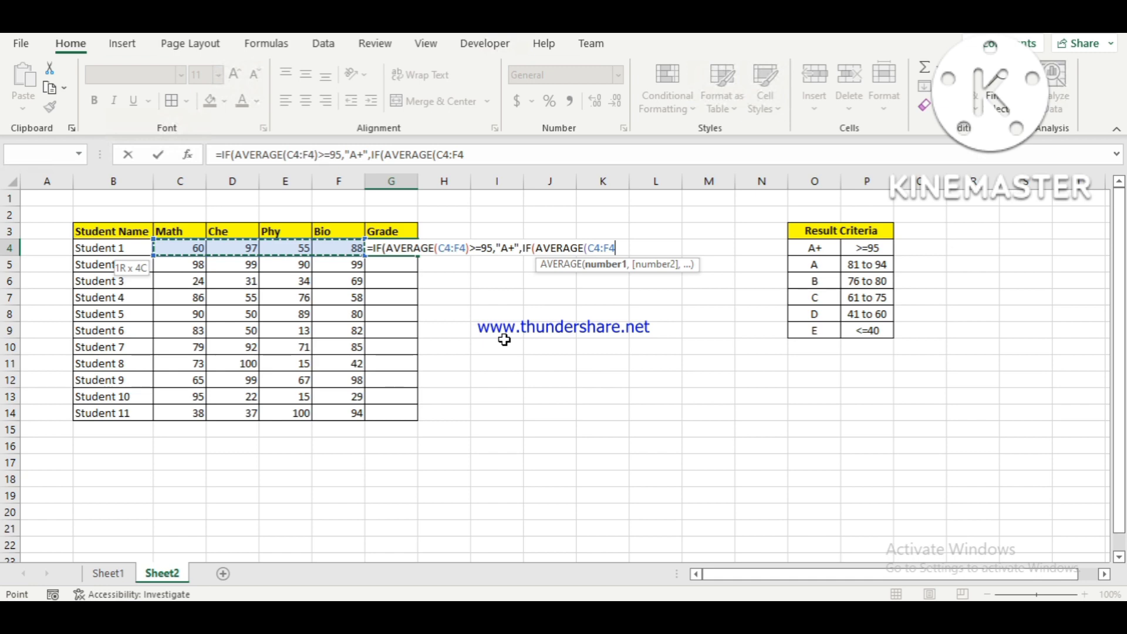
text())
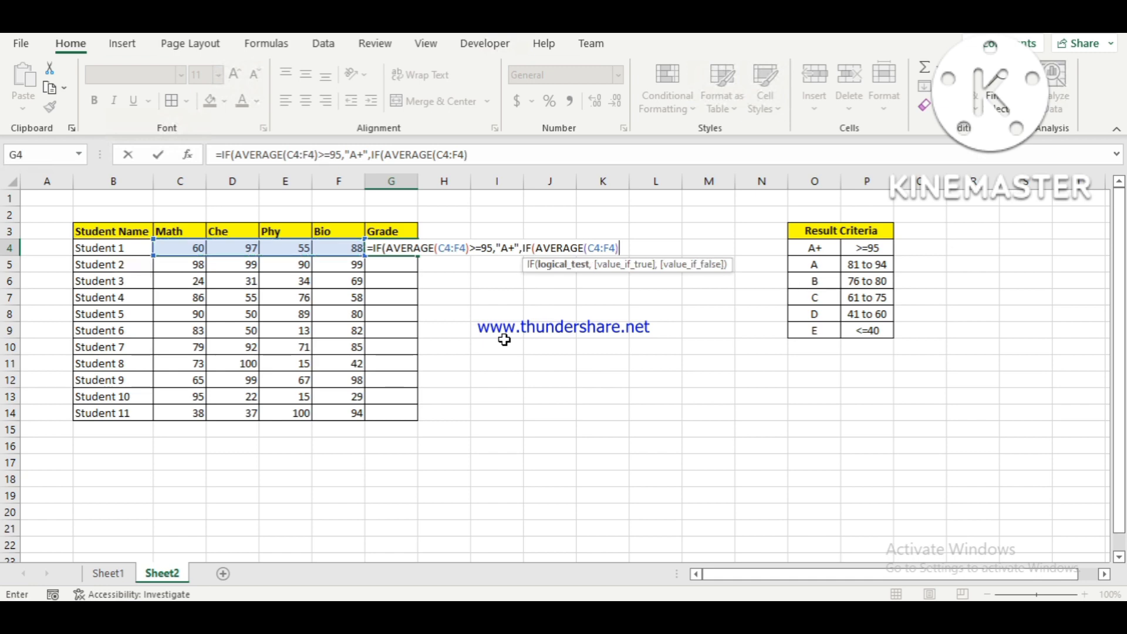
text(>=81,")
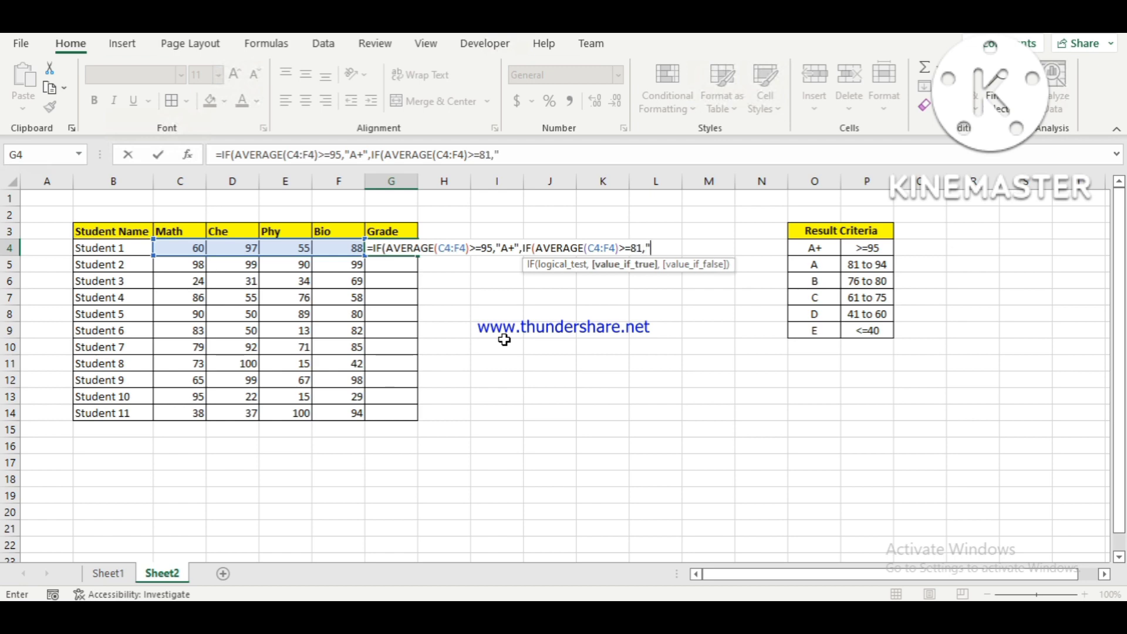
text(A",)
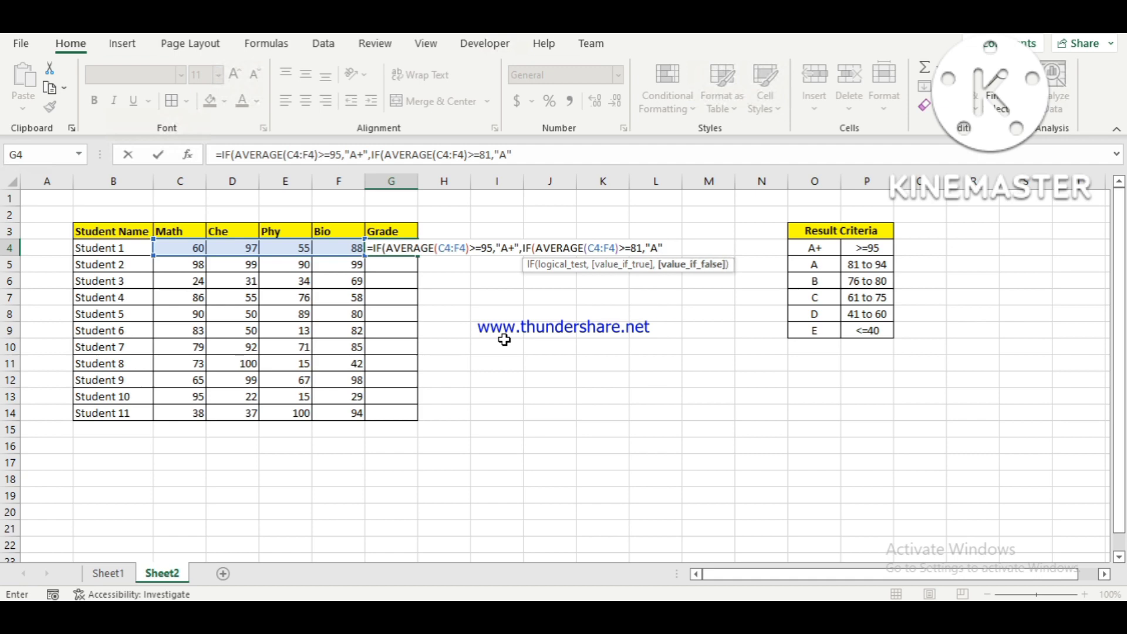
text(IF()
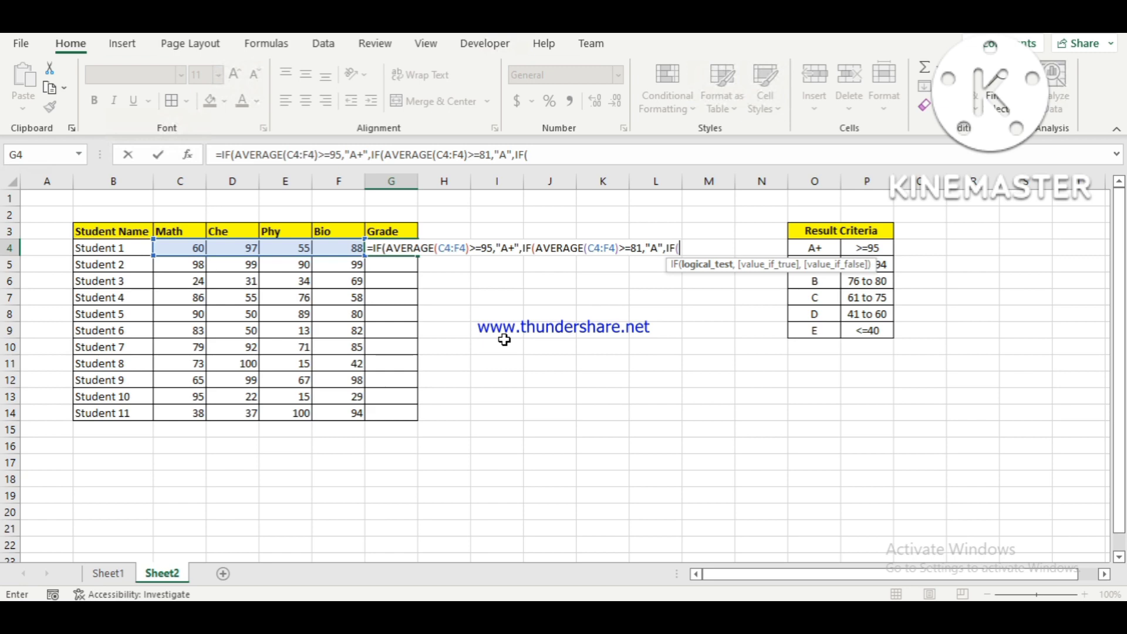
text(aver)
Nest a third IF in the G4 formula, starting its test with AVERAGE(C4:F4).
key(Tab)
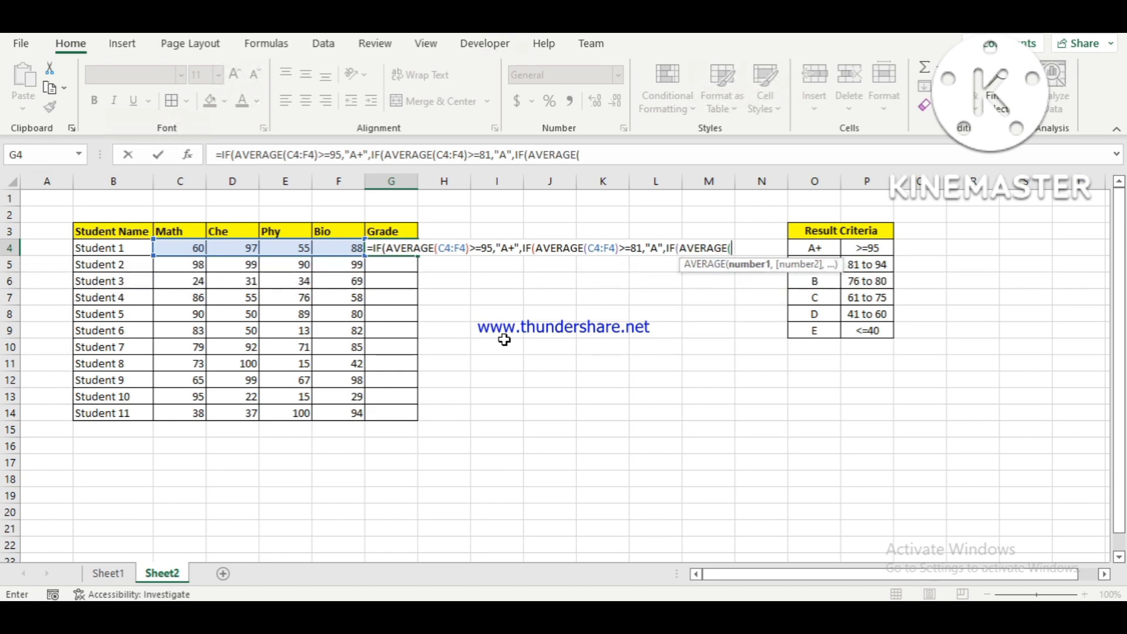
key(Left)
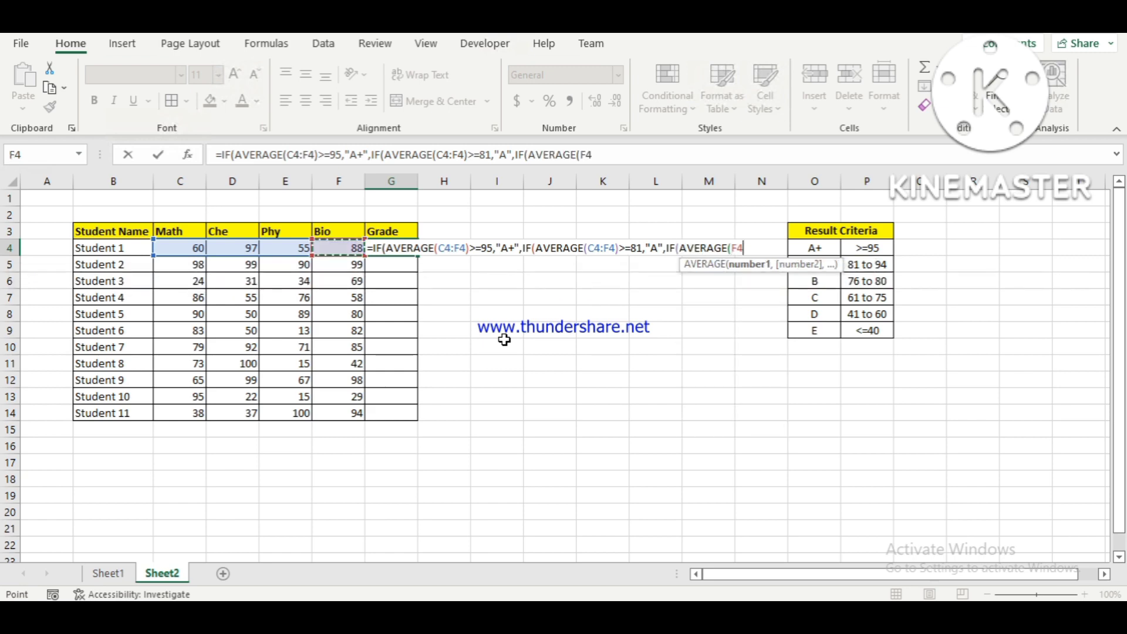
key(shift+Left)
key(shift+Left)
key(shift+Left)
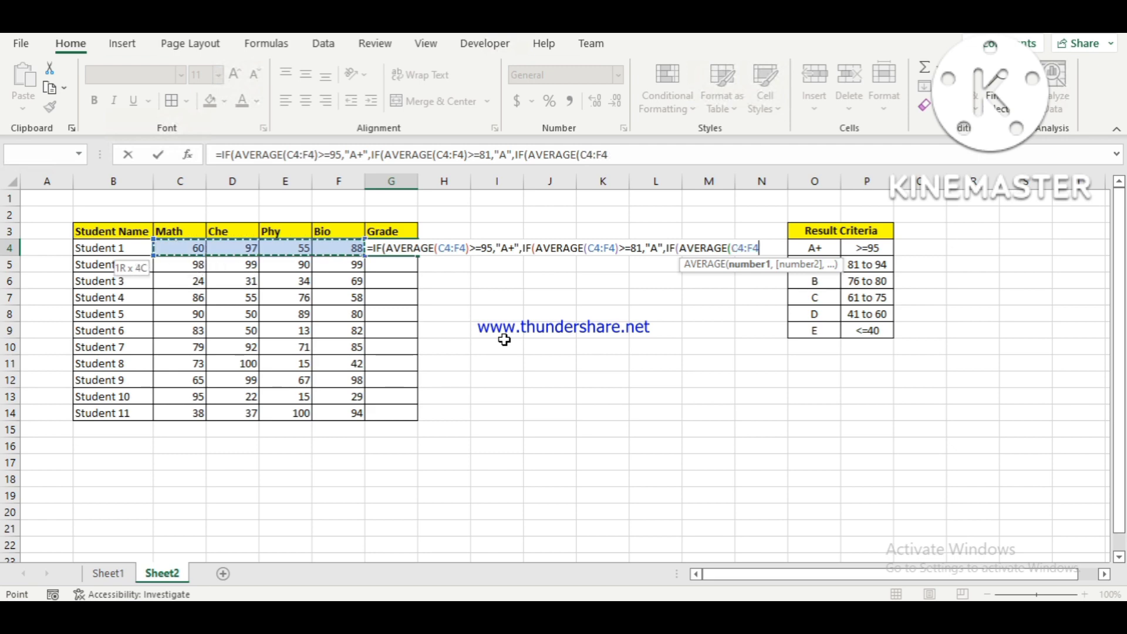
text())
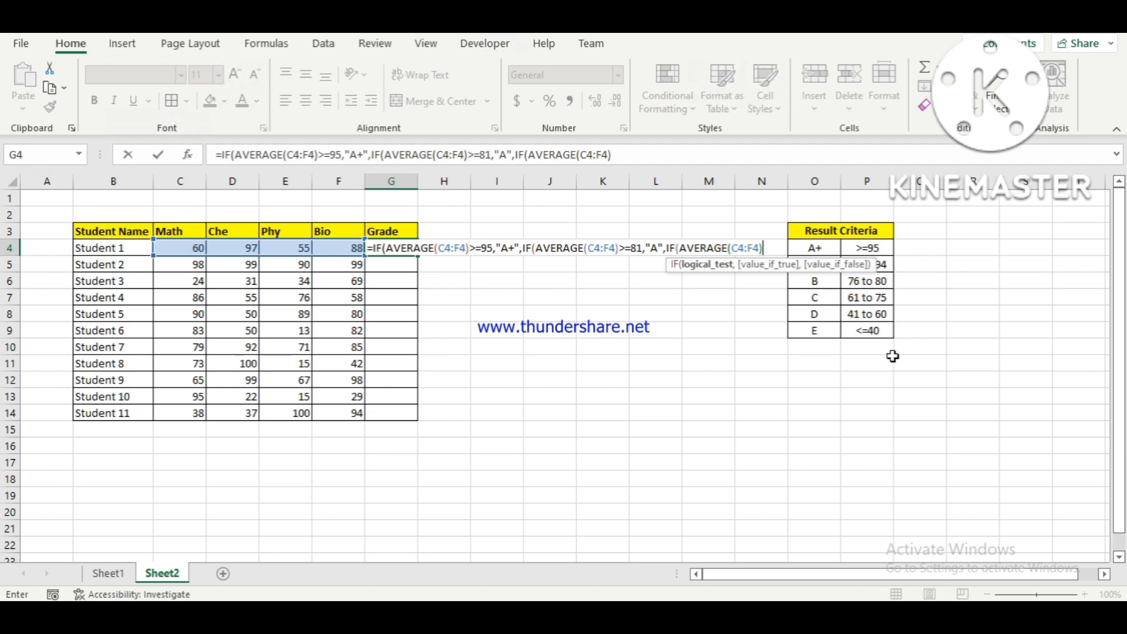
text(>=76)
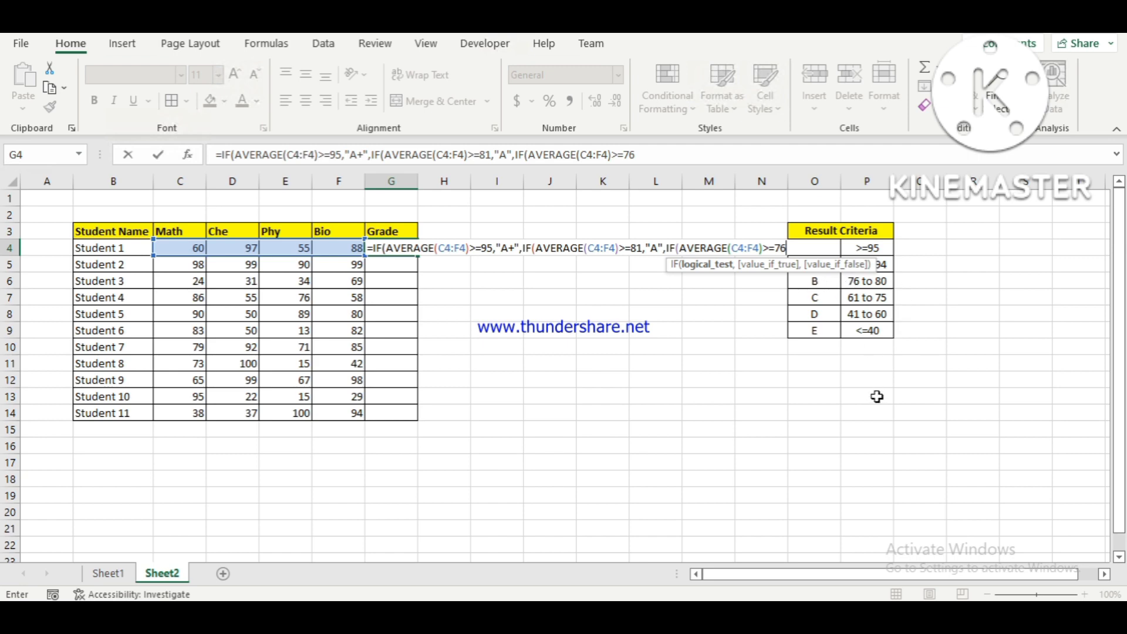
text(,")
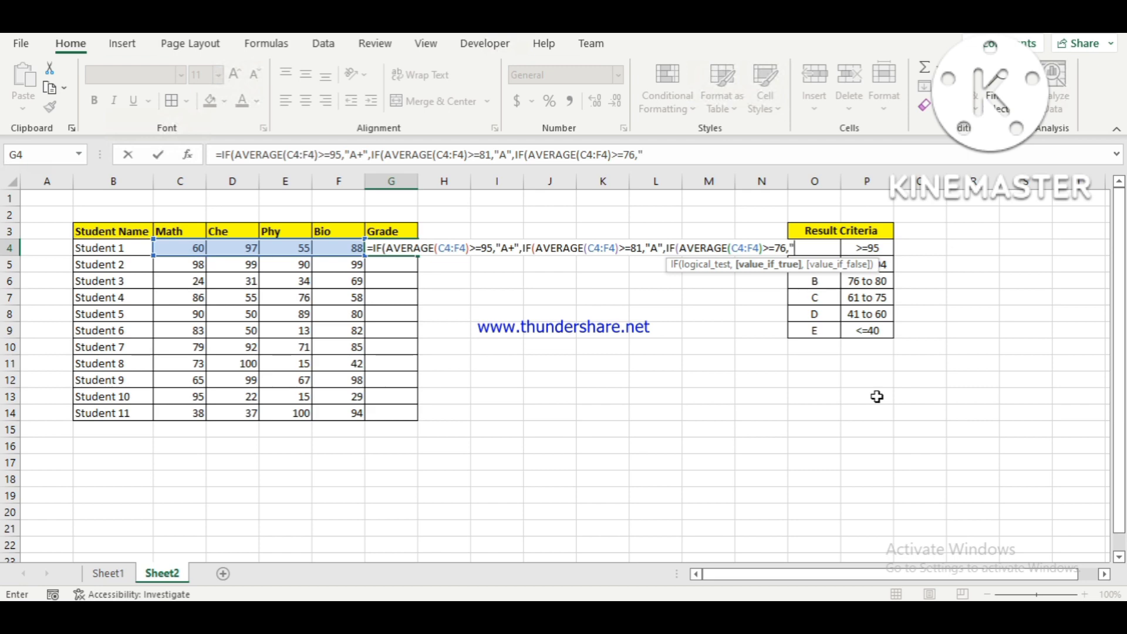
text(B",IF()
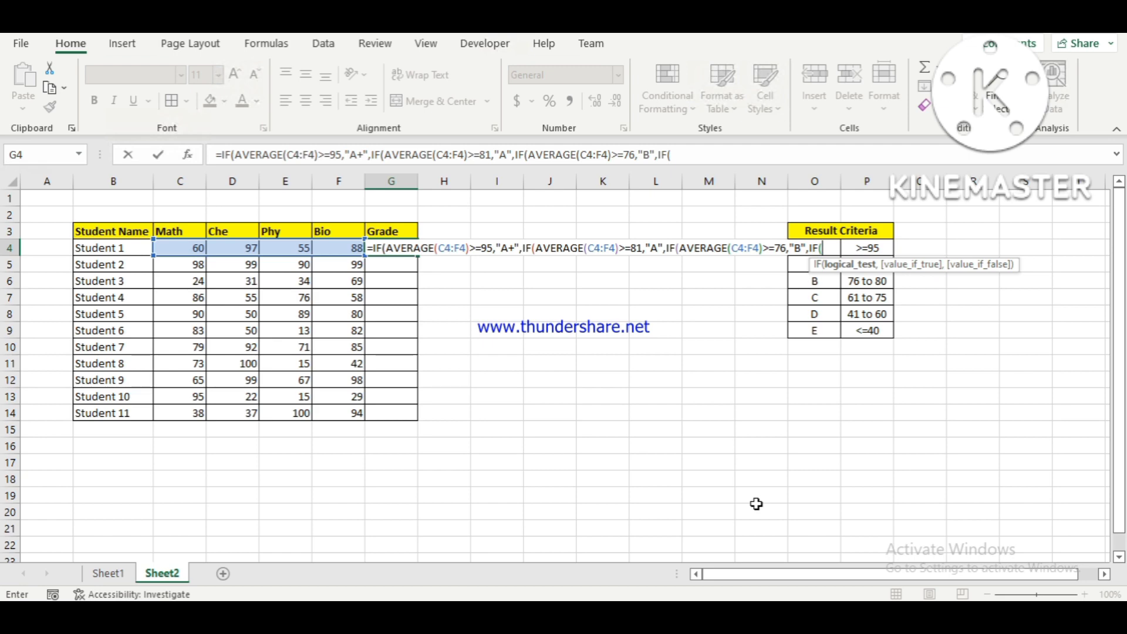
Nest a fourth IF that tests AVERAGE(C4:F4)>=61 and returns "C" if true.
text(a)
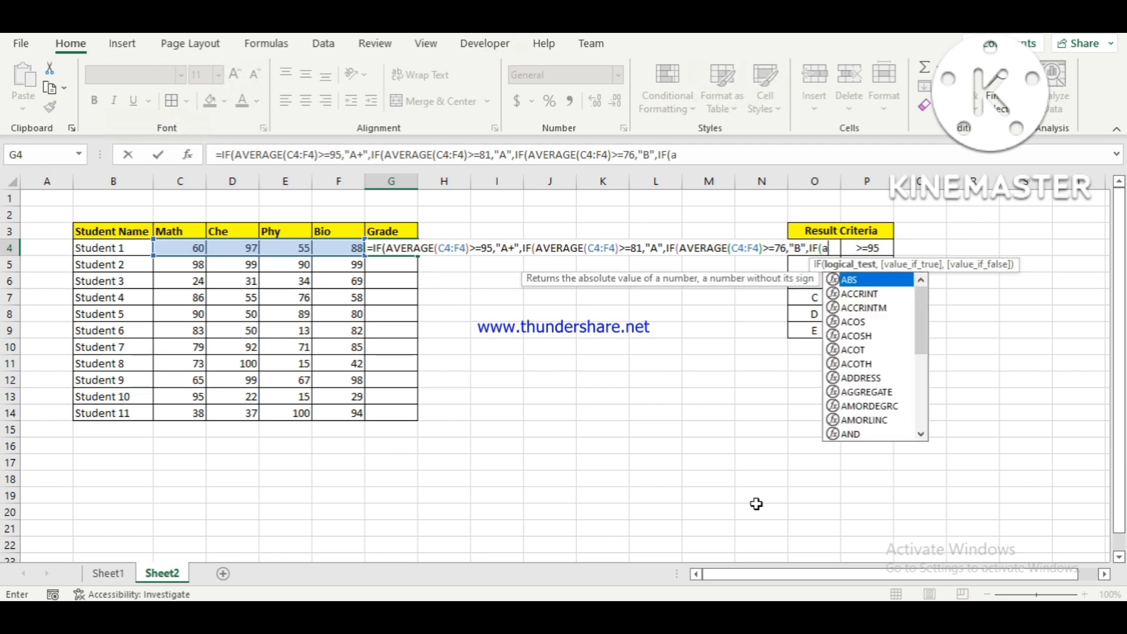
text(ver)
key(Tab)
text(C4:F4)>=61,"C",)
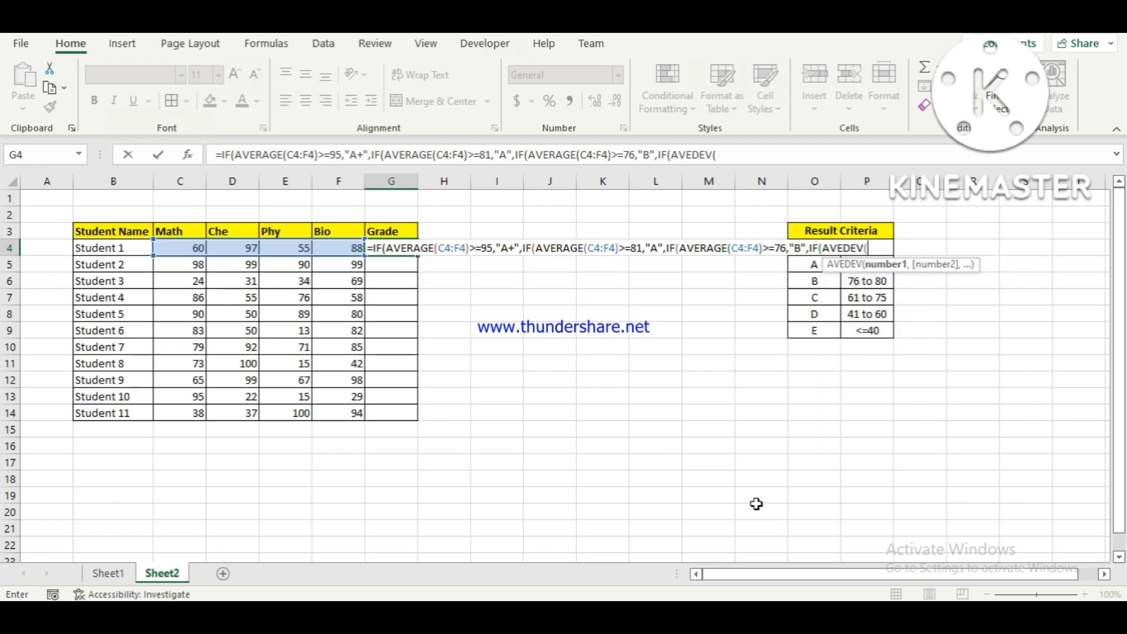
text(if)
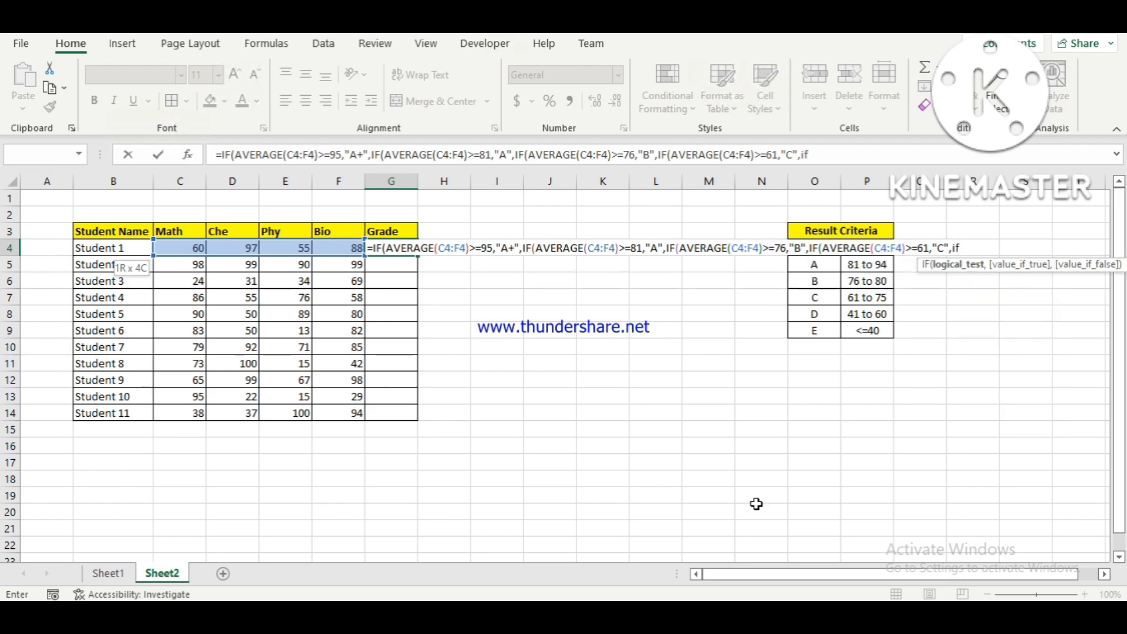
Nest a fifth IF in the G4 formula, starting its test with the average of C4:F4.
key(Tab)
text(aver)
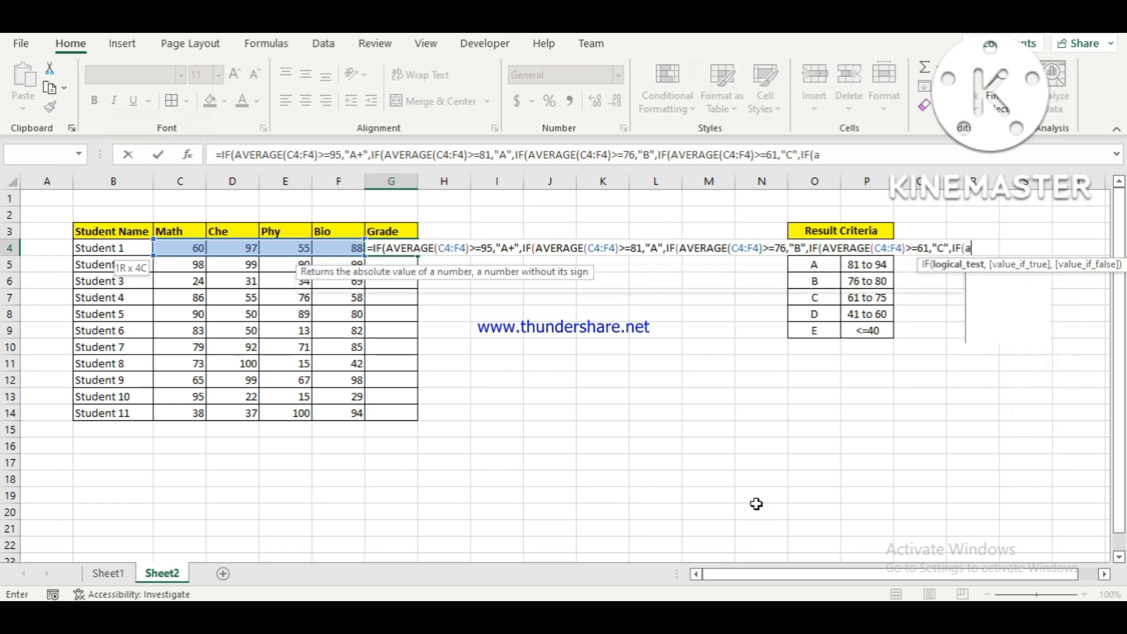
key(Tab)
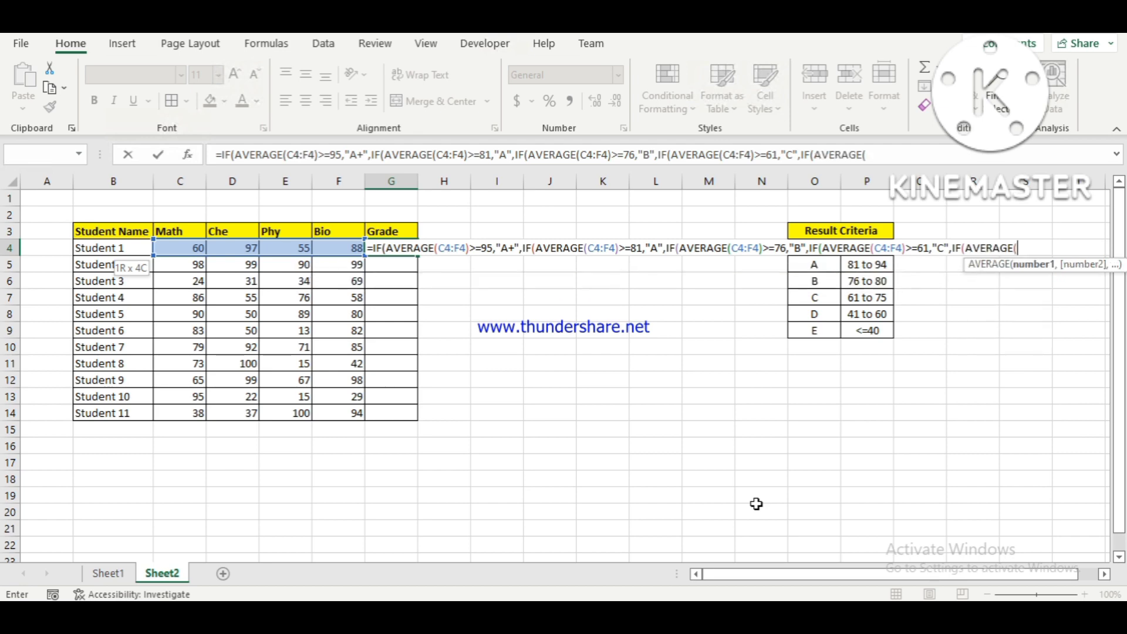
key(Left)
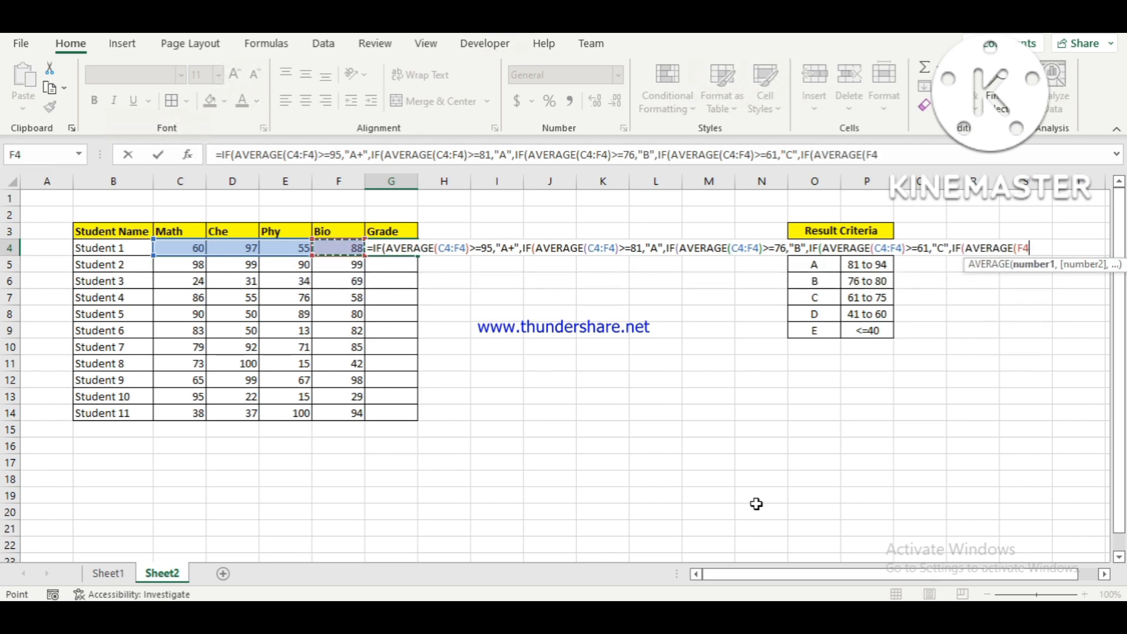
key(shift+Left)
key(shift+Left)
key(shift+Left)
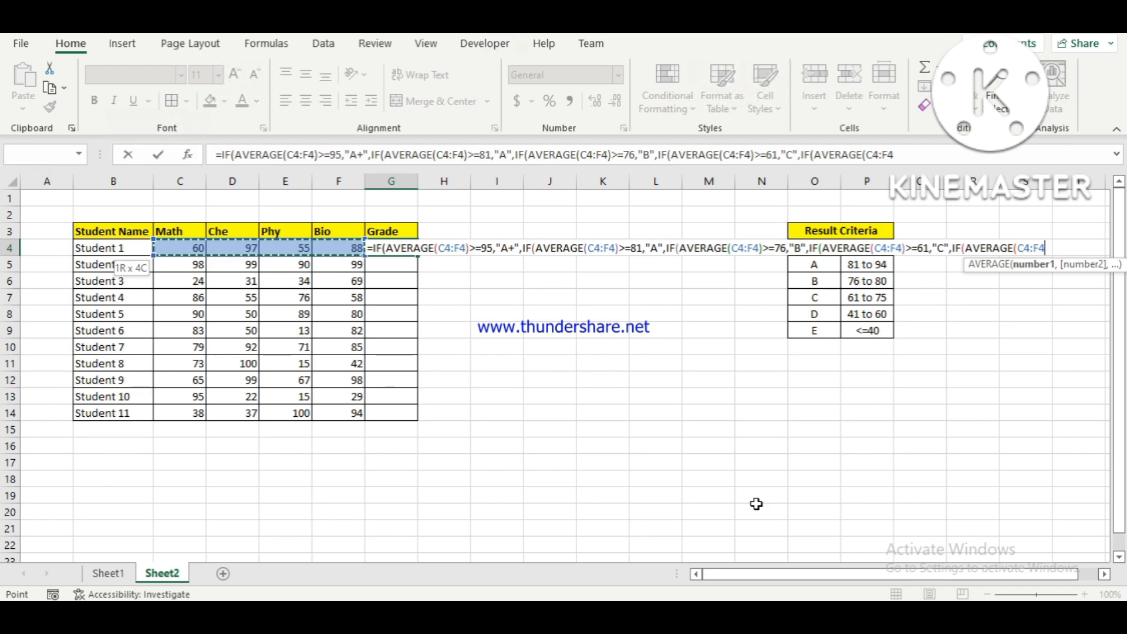
Complete the fifth IF condition as >=41 with "D" as the value if true.
text()>)
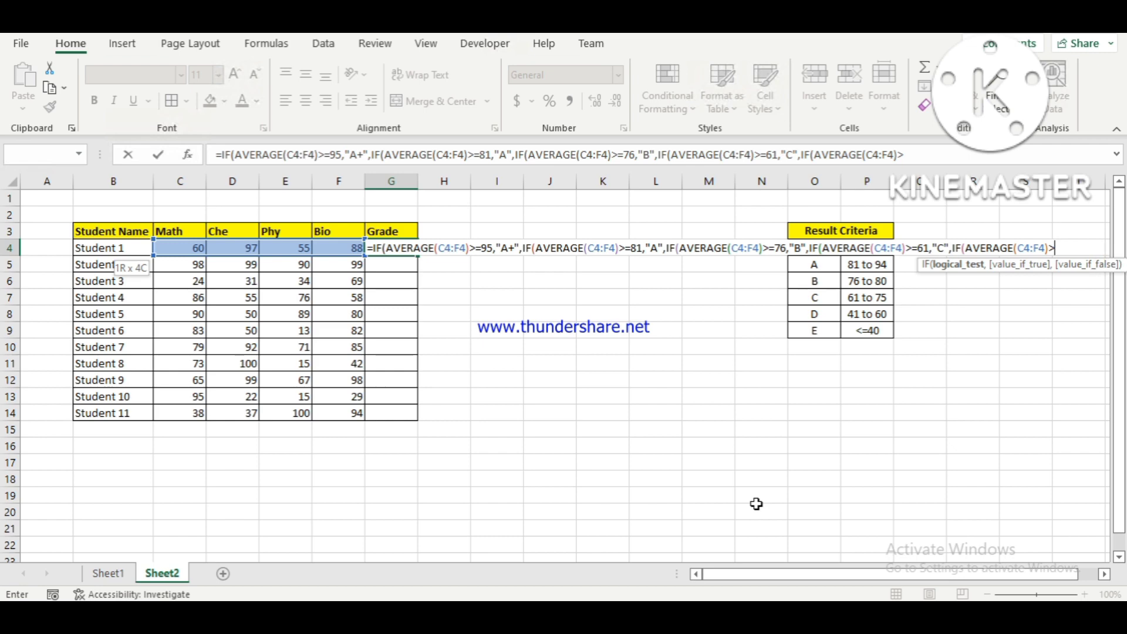
text(=41,)
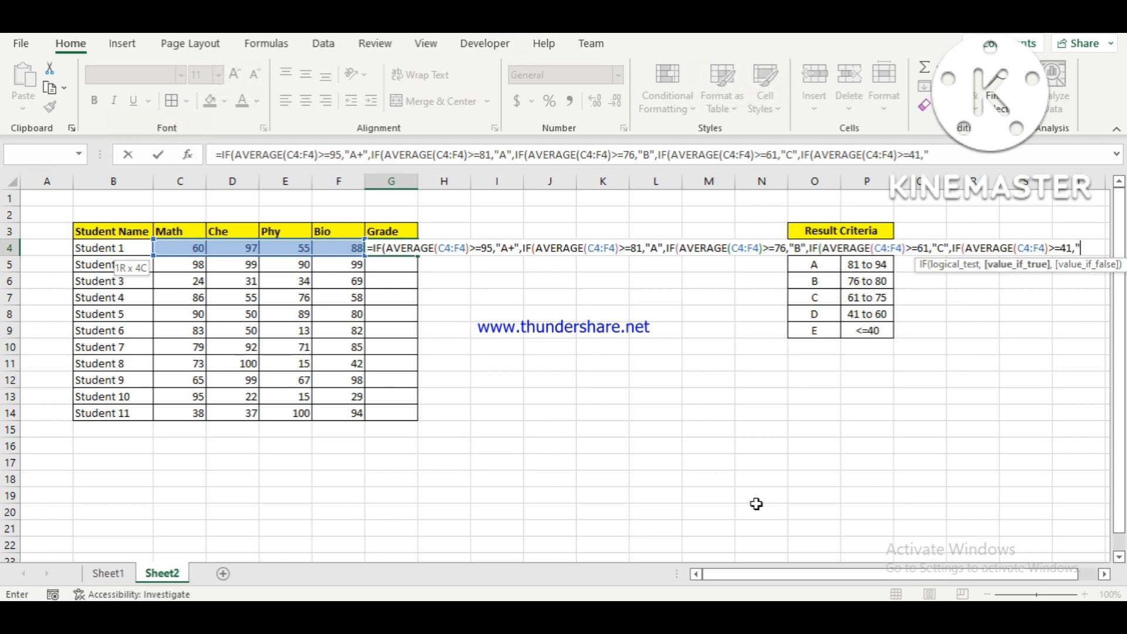
text("D",)
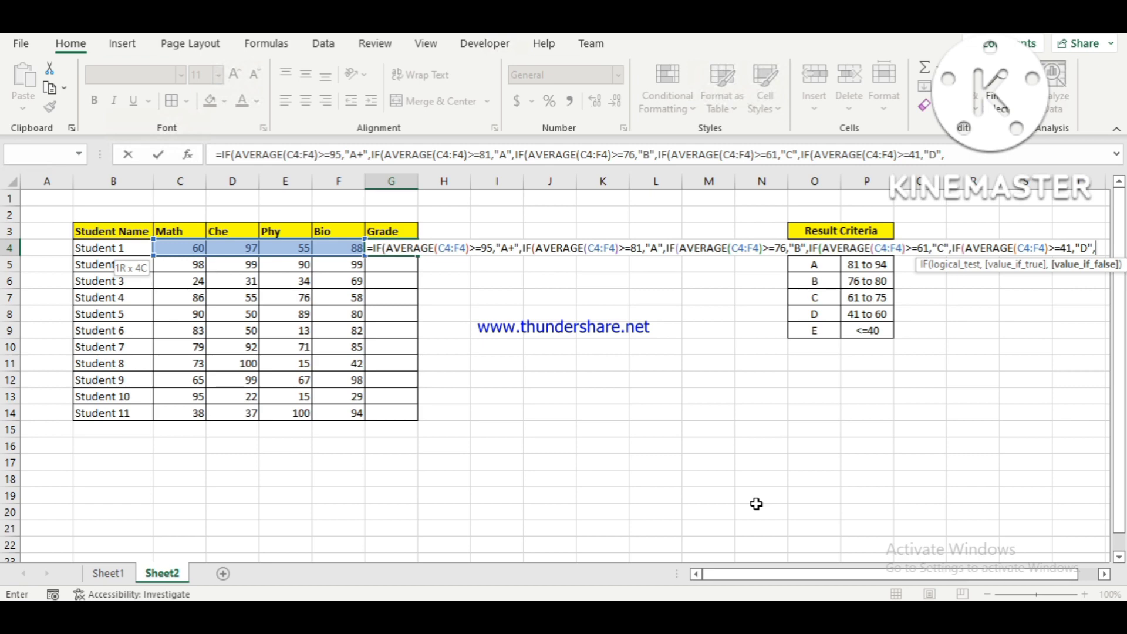
text("E")
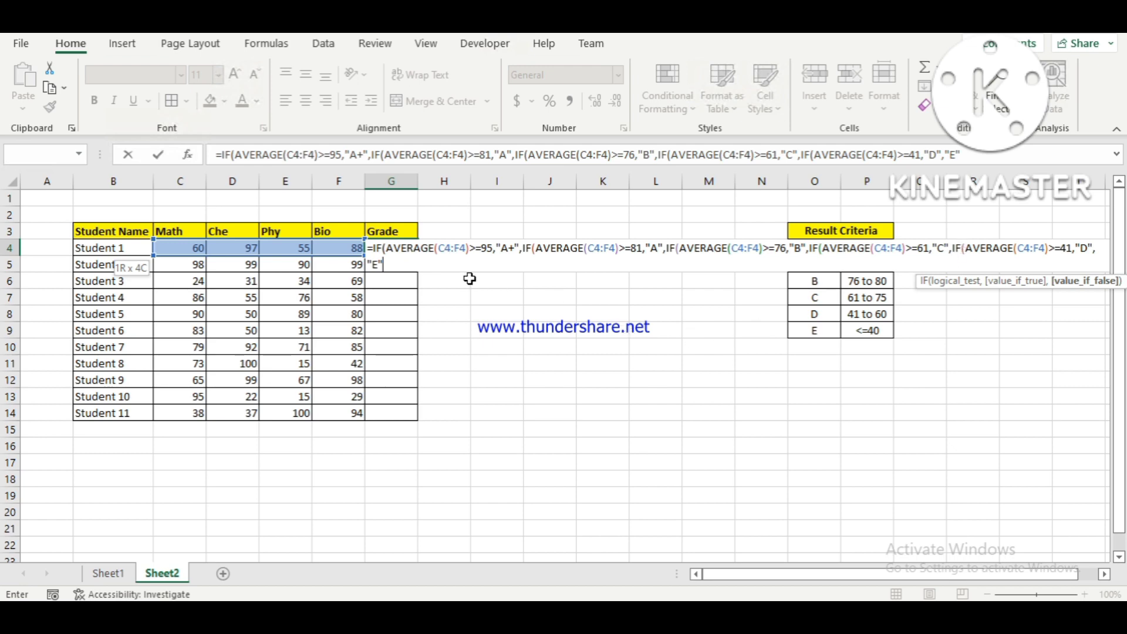
Finish the G4 formula with "E" as the final value if false, close all parentheses and enter it.
text()))))
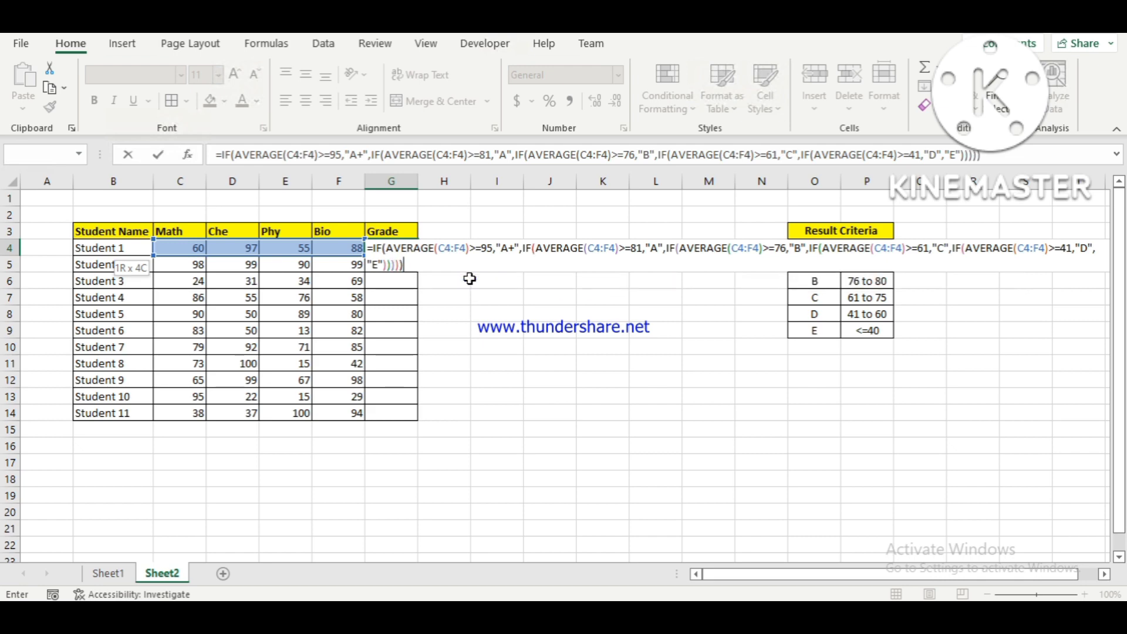
key(Return)
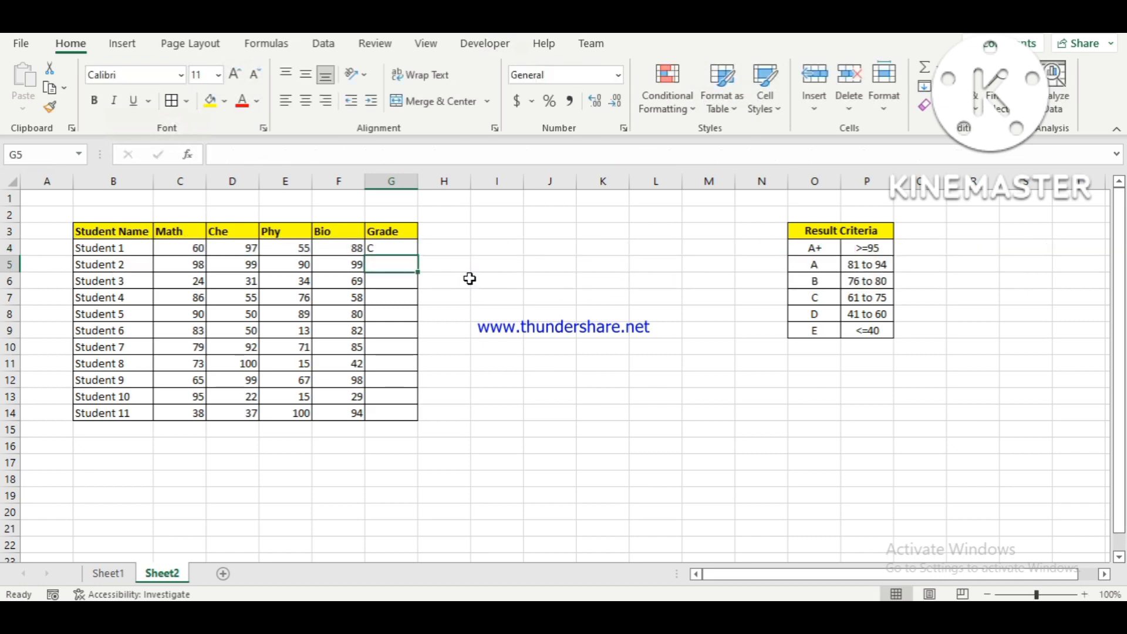
Fill the G4 grade formula down through G14 and expand the formula bar.
key(Up)
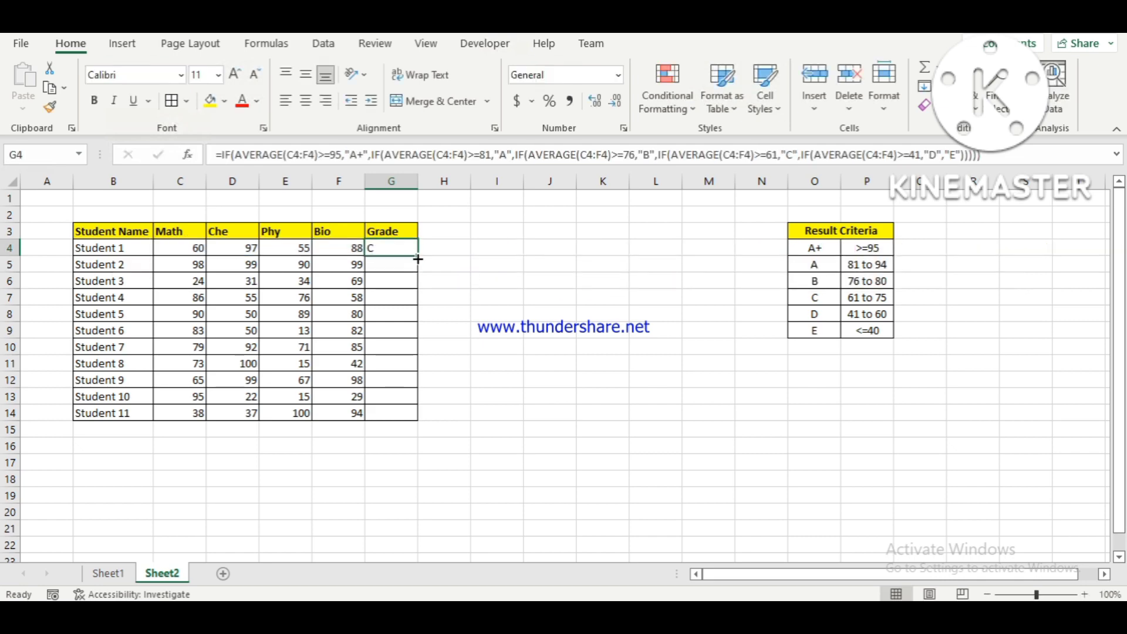
double_click(418, 256)
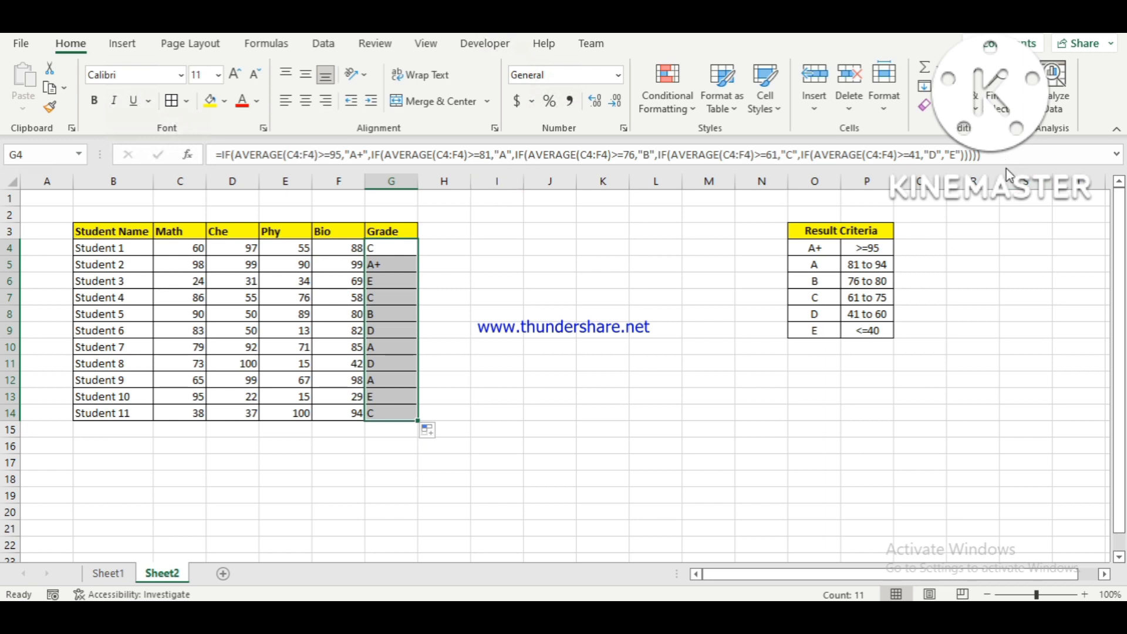
click(1117, 154)
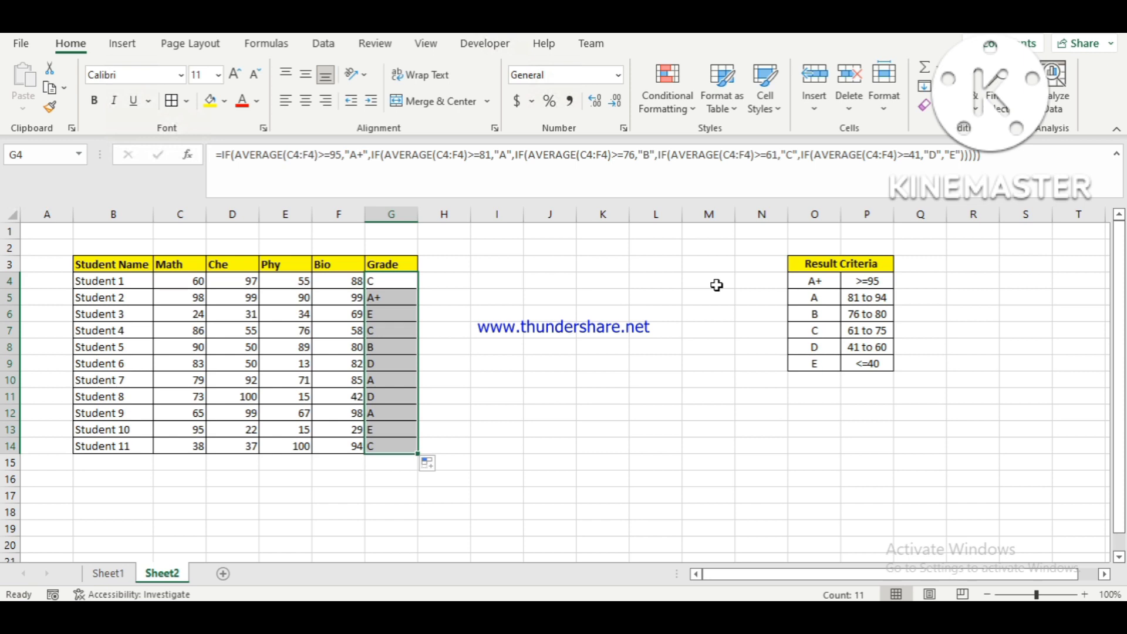
Start a LET function in H4 with y as its first name.
key(Right)
key(Left)
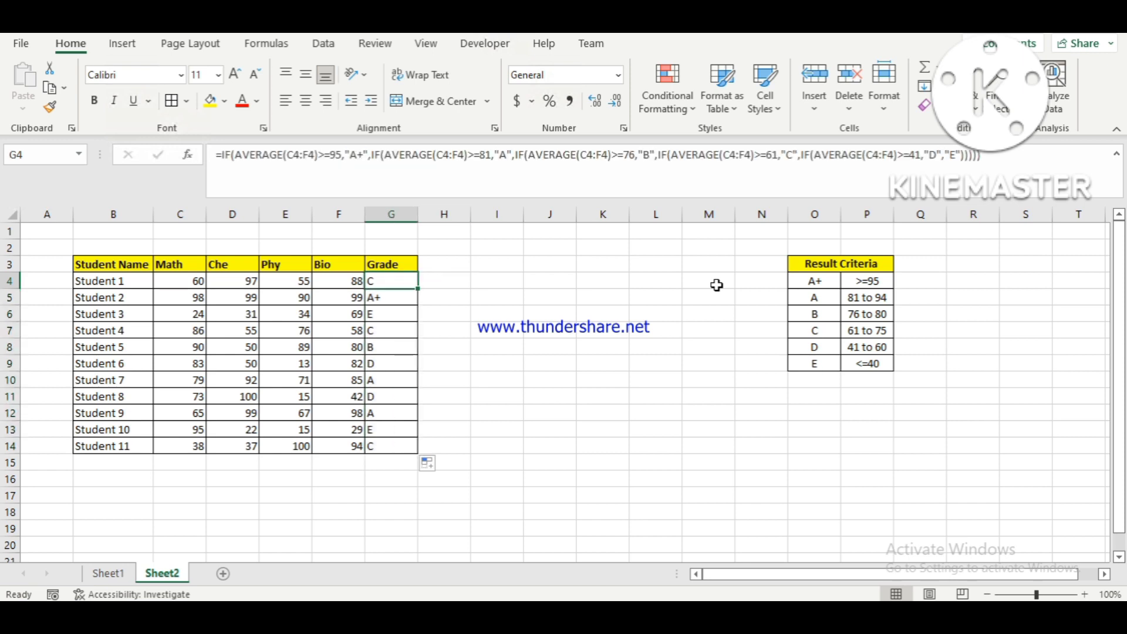
key(Right)
key(Left)
key(Right)
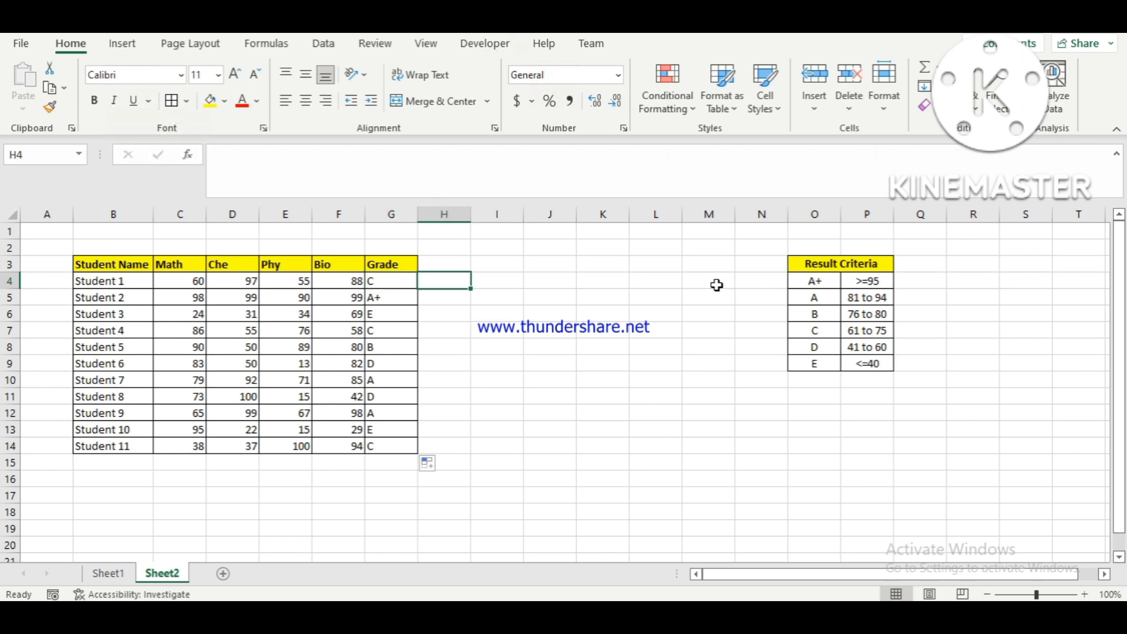
text(=)
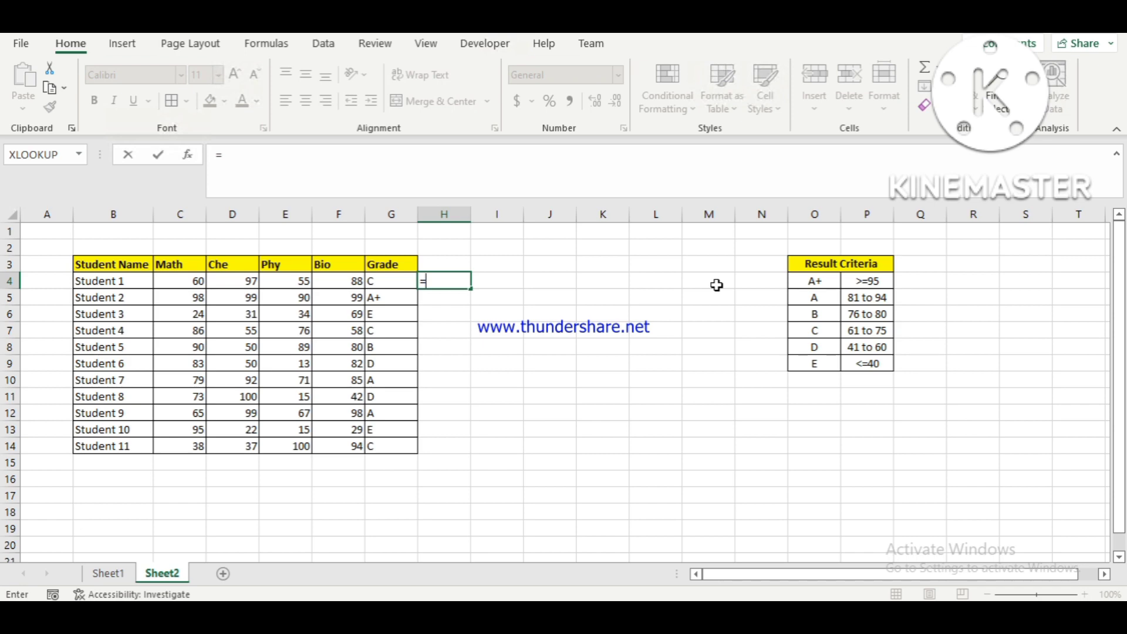
text(let)
key(Tab)
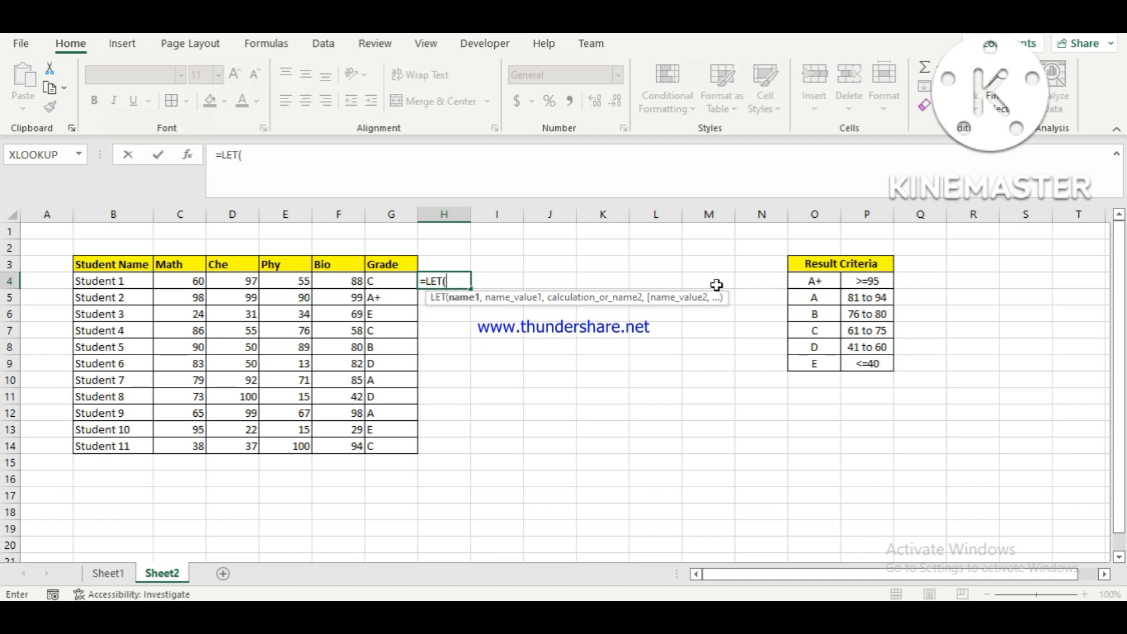
text(y,aver)
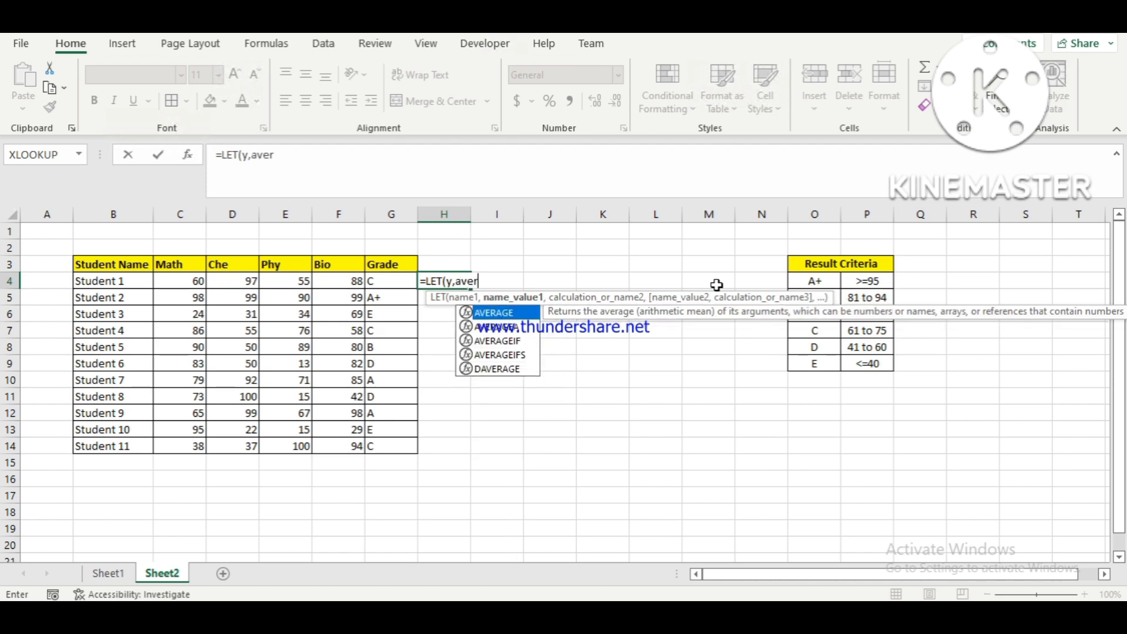
Define y in the H4 LET formula as AVERAGE(C4:F4).
key(Tab)
key(Left)
key(Left)
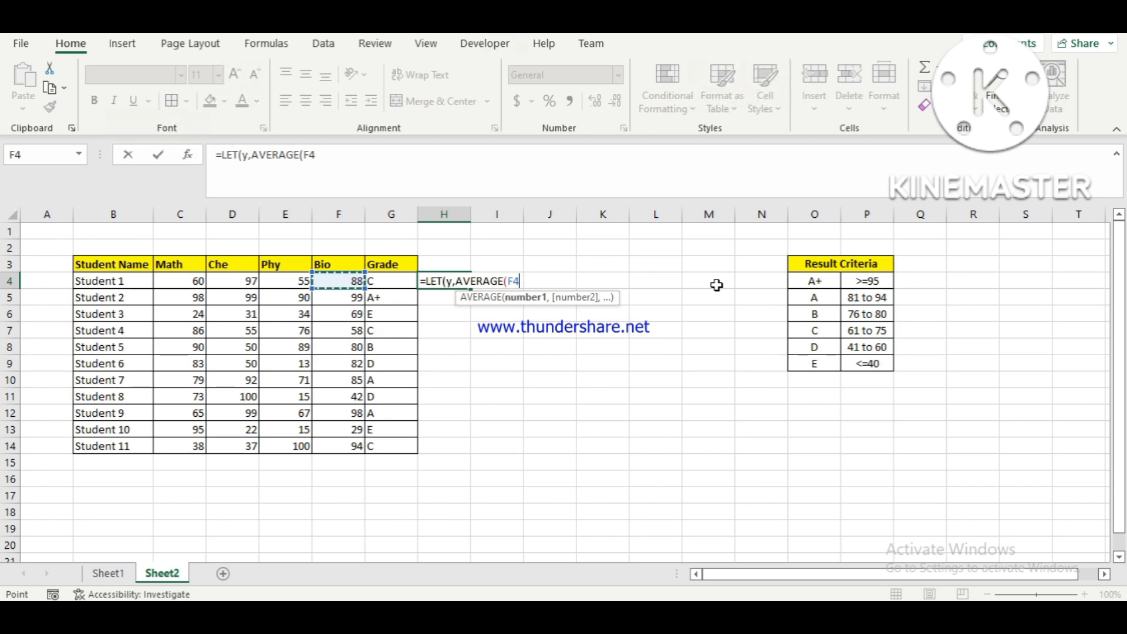
key(shift+Left)
key(shift+Left)
key(shift+Left)
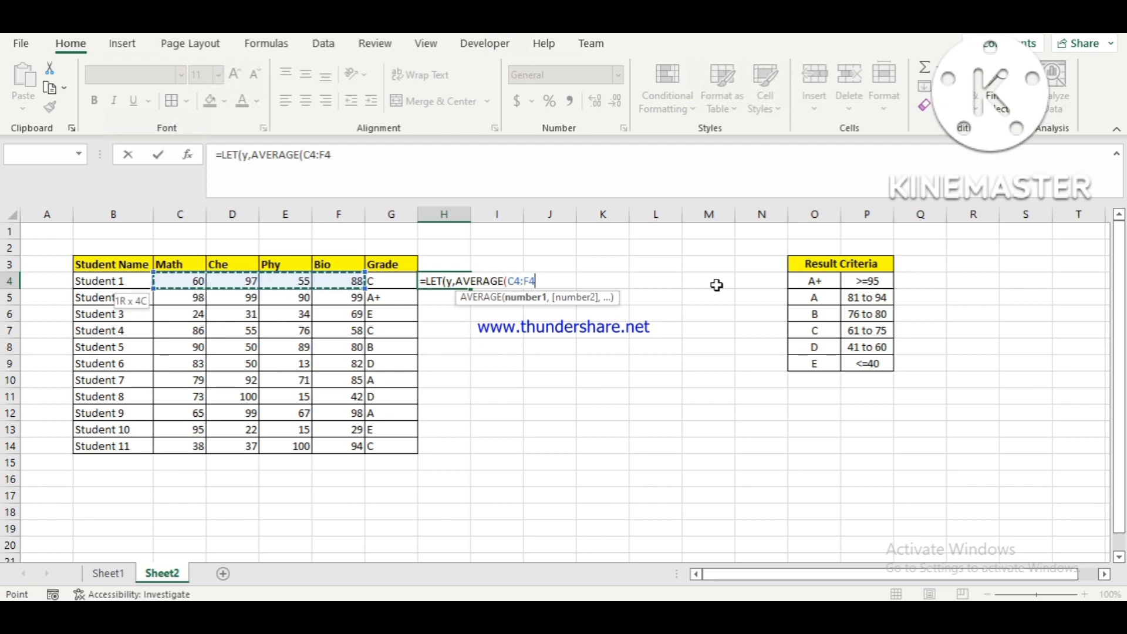
text())
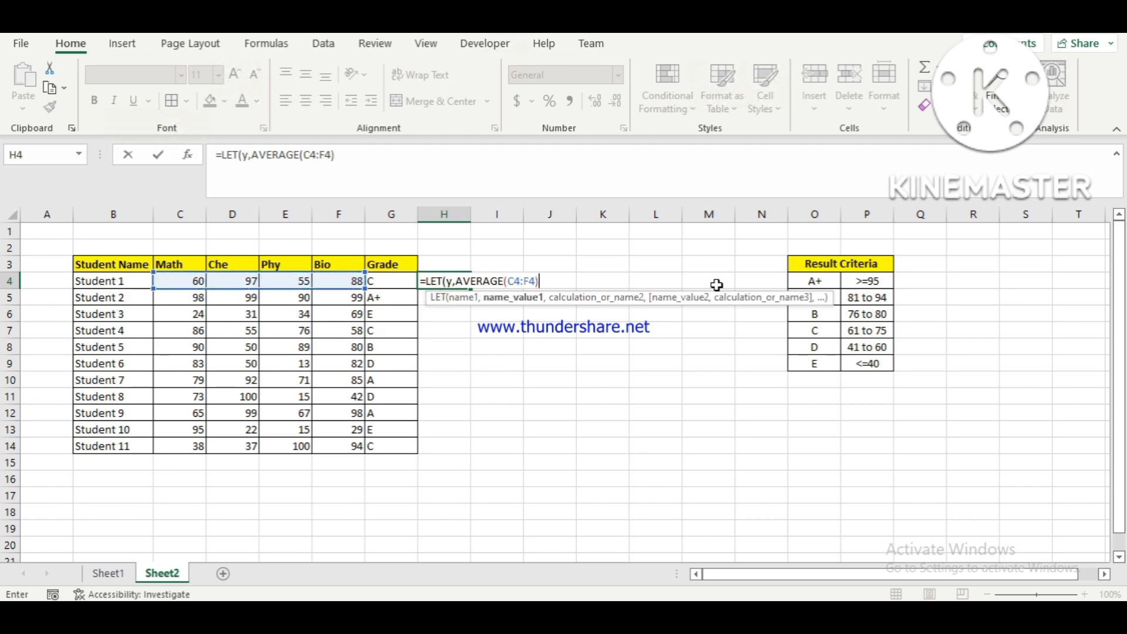
text(,)
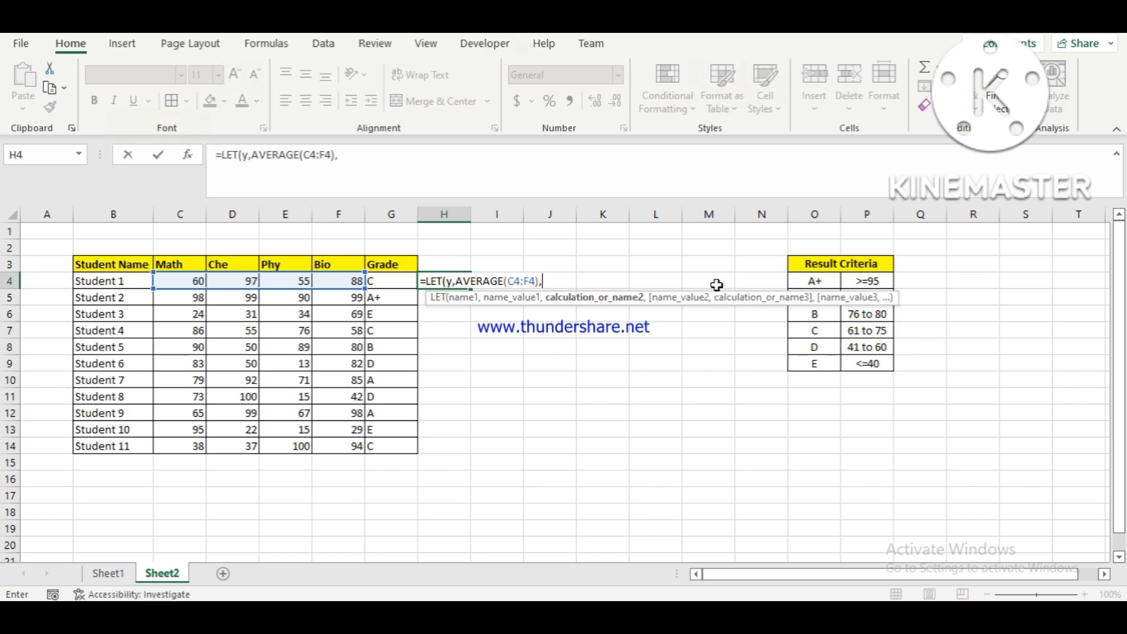
text(if)
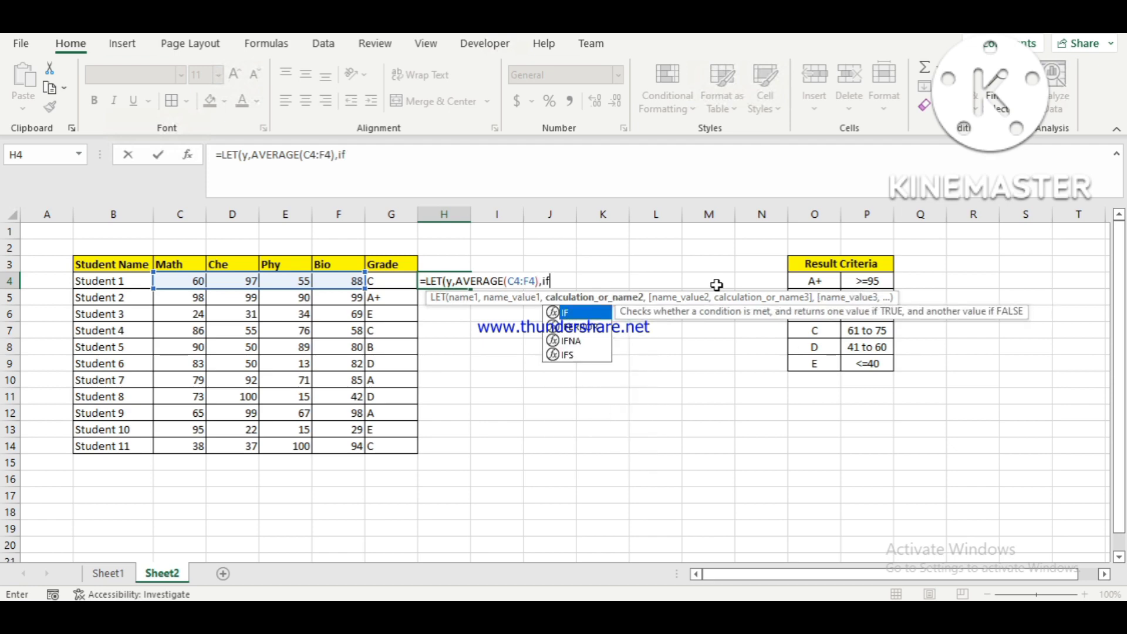
Add an IF as the LET calculation, with y>=95 as its logical test.
key(Tab)
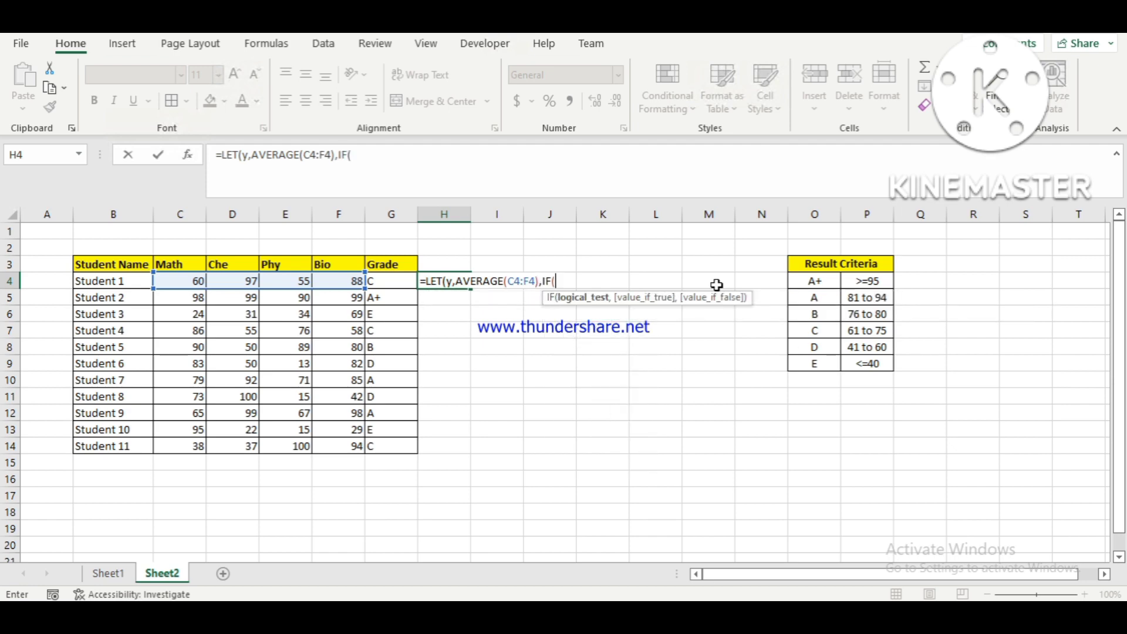
text(y)
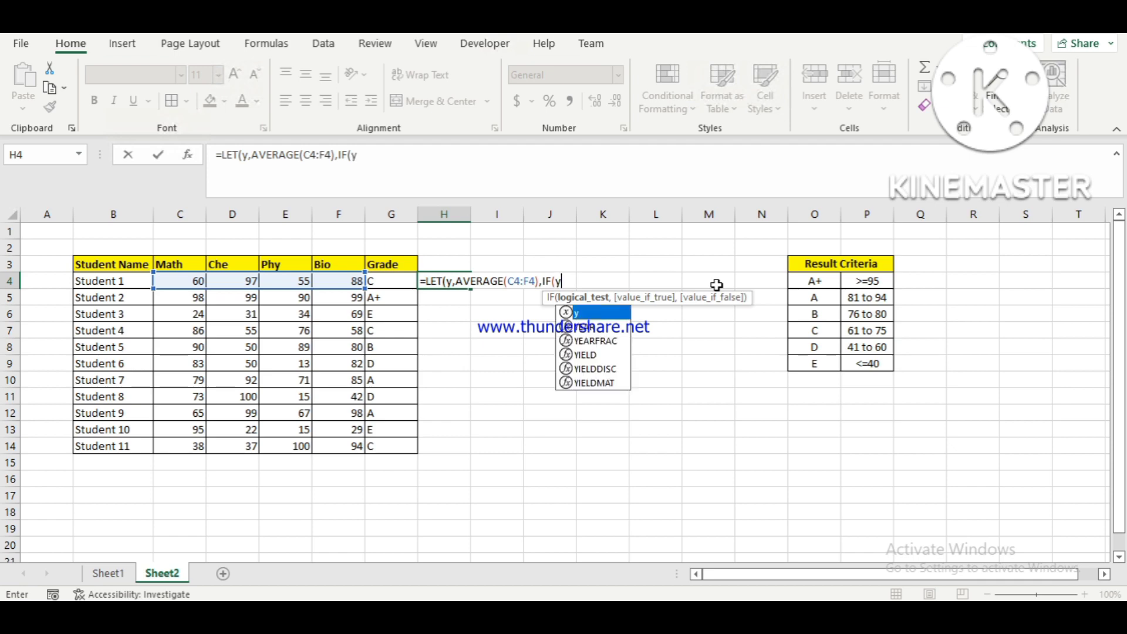
text(>)
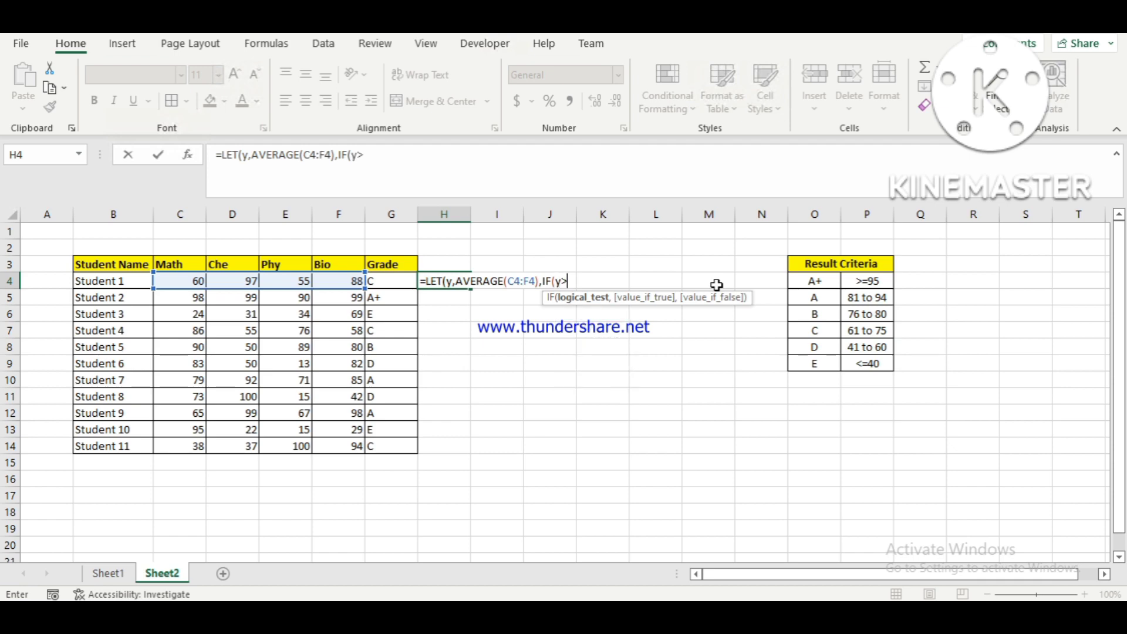
text(=95,")
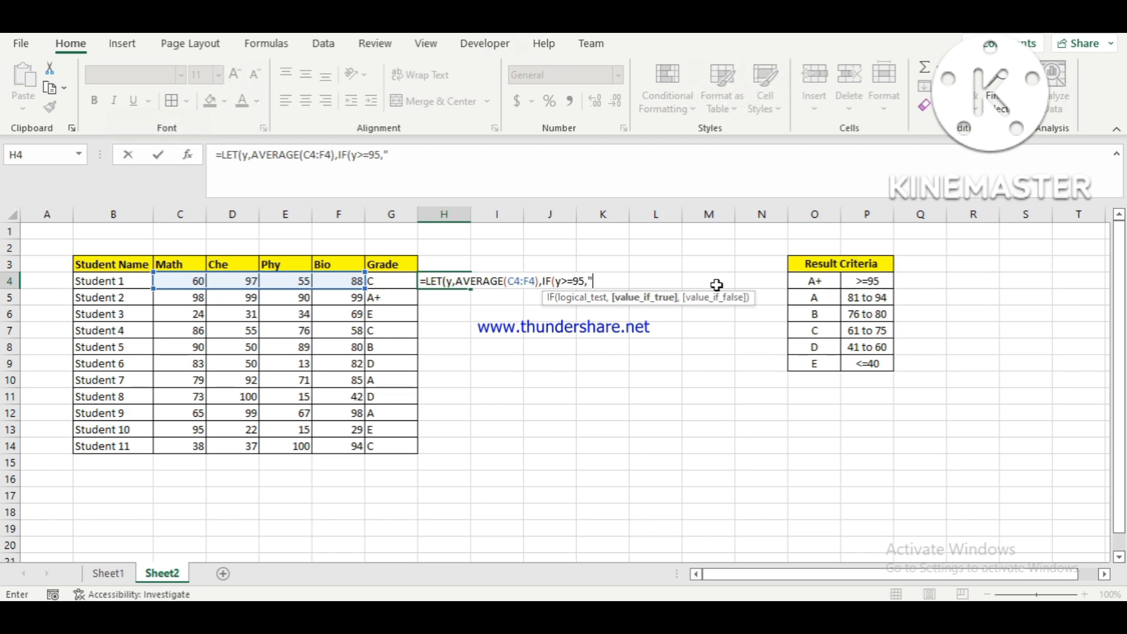
text(A+,)
Give the first IF "A+" as its value if true.
key(BackSpace)
text(")
Nest a second IF in the H4 formula that tests y>=81 with "A" as the value if true.
text(,if)
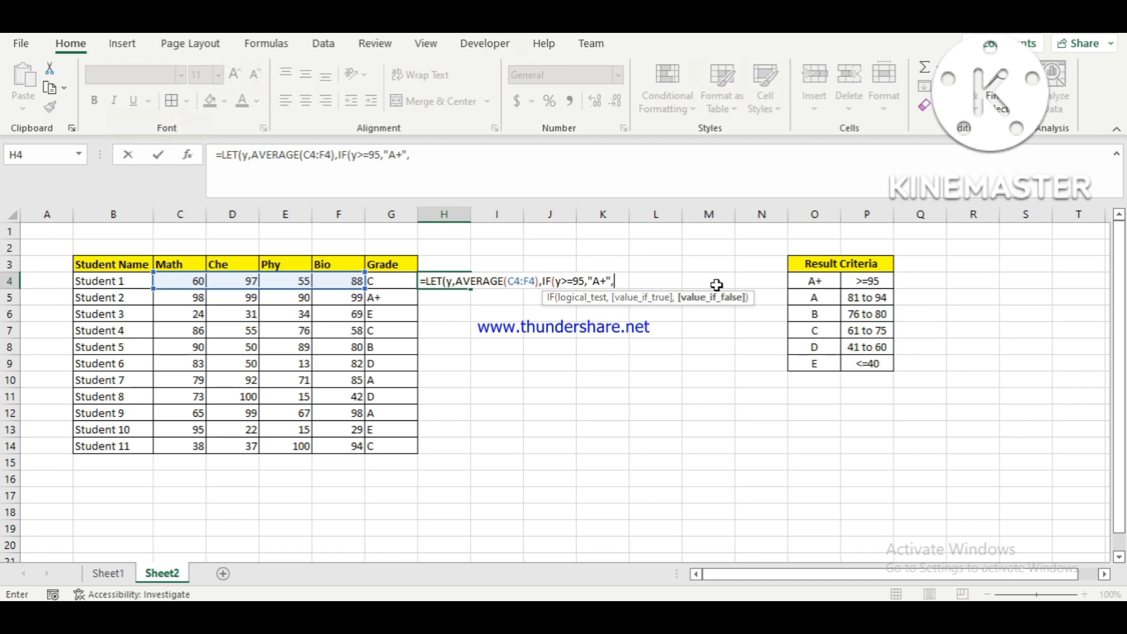
key(Tab)
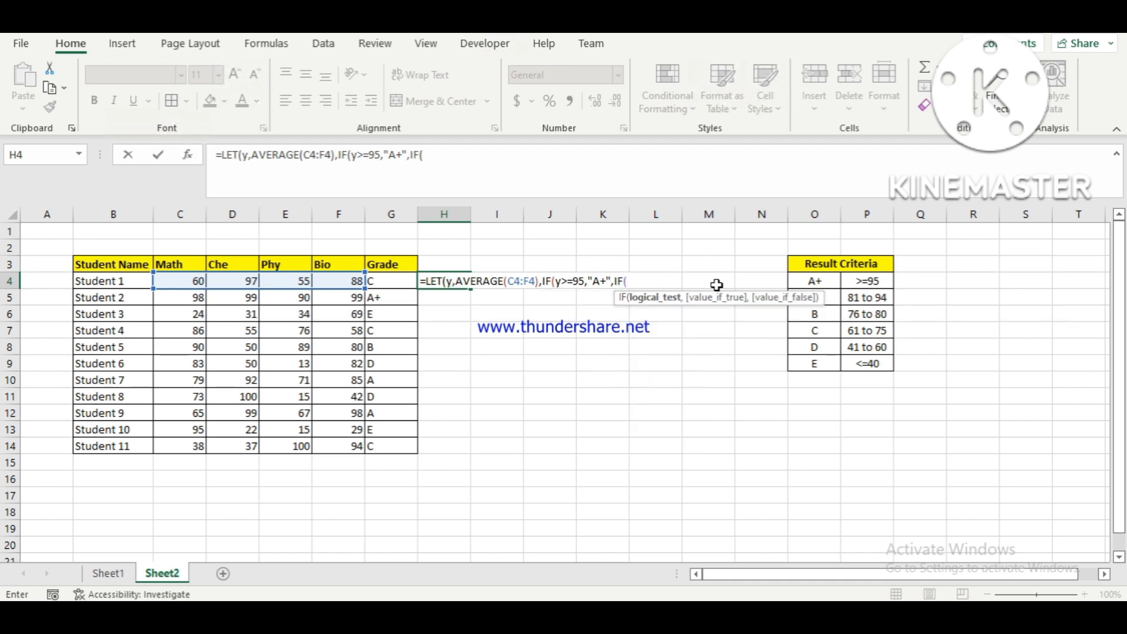
text(y>=81)
click(458, 283)
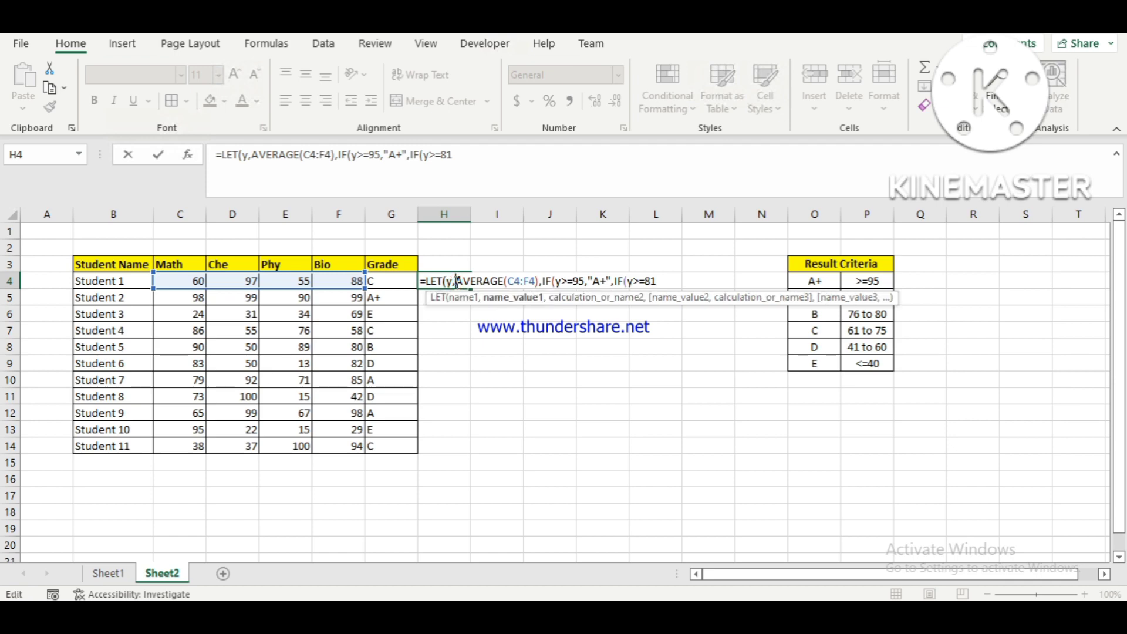
click(660, 280)
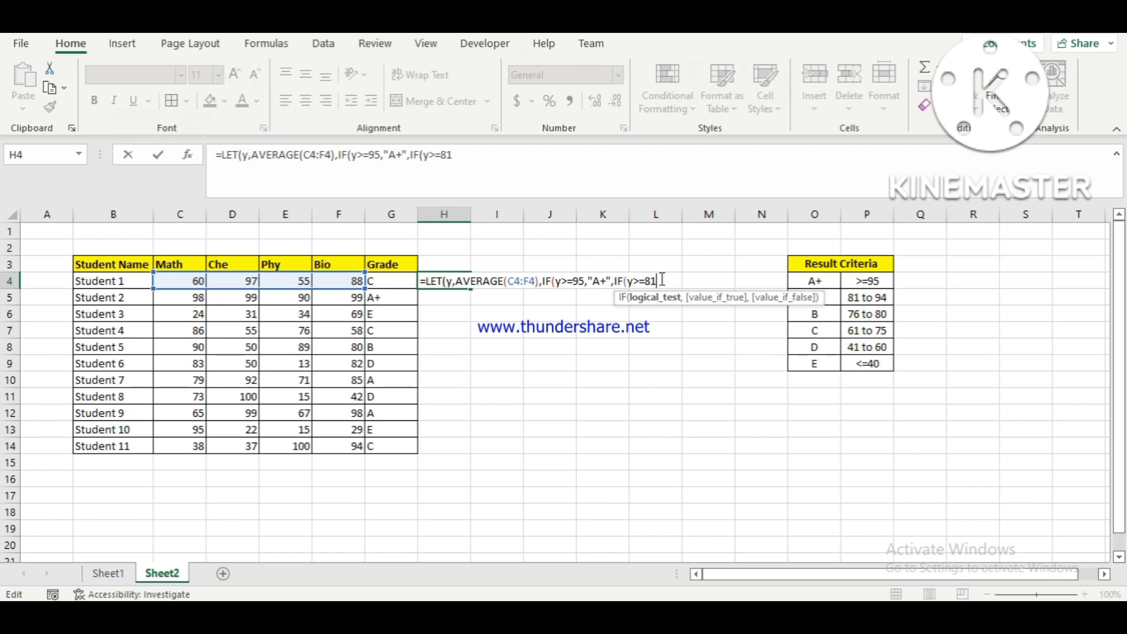
text(,)
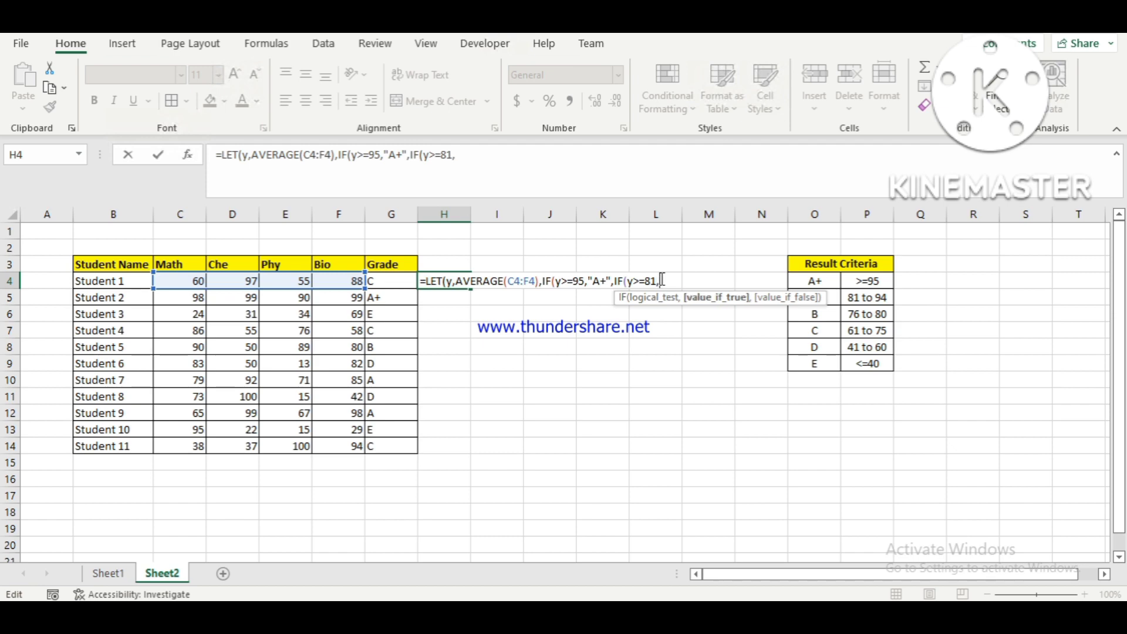
text("A",if)
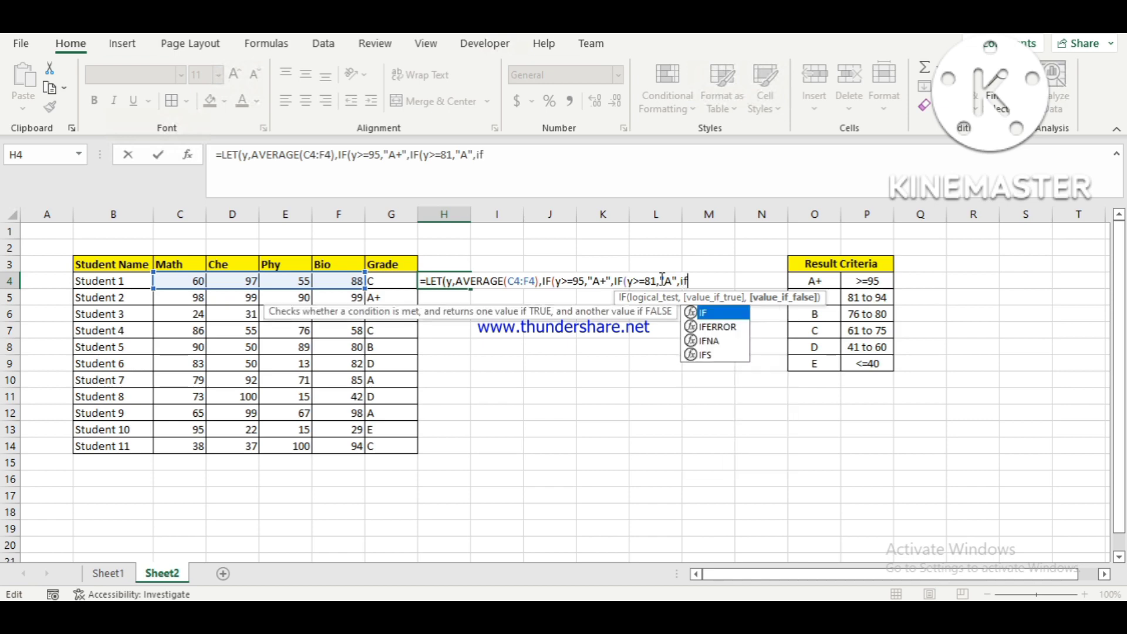
Close the "A" text and nest a third IF that tests y>=76 and returns "B" if true.
key(Tab)
text(y)
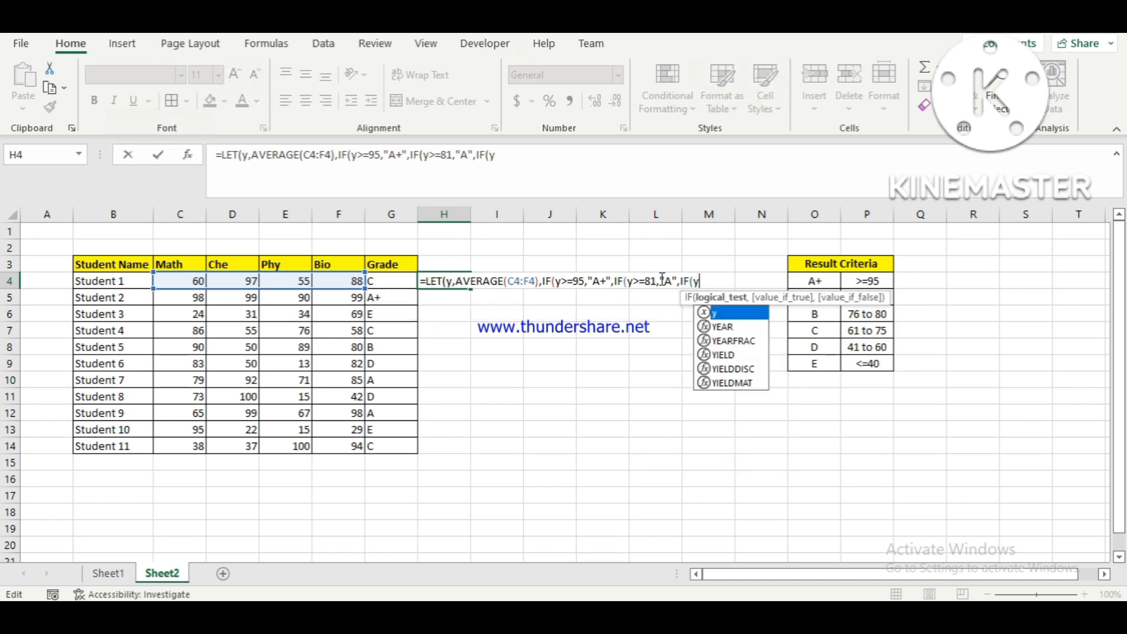
text(>=)
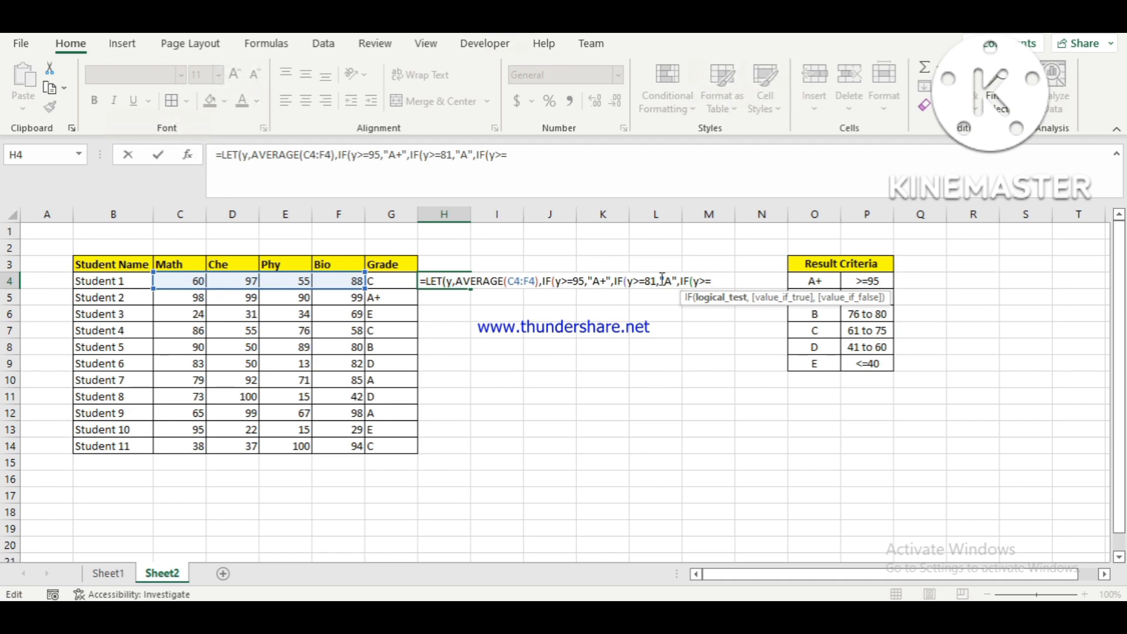
text(76,)
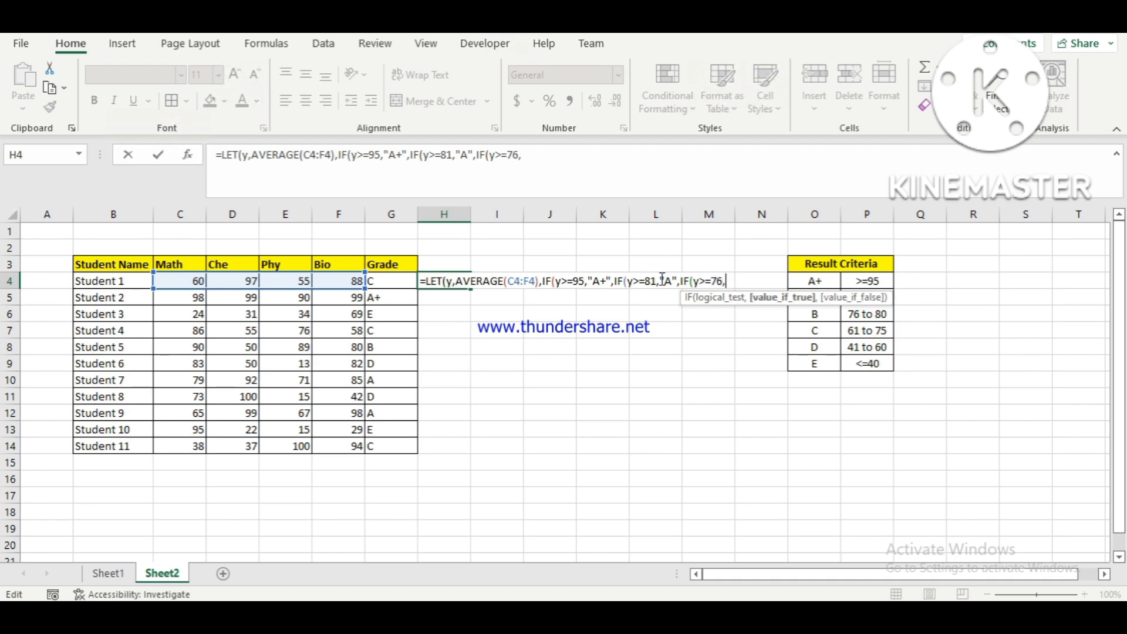
text("b)
key(BackSpace)
text(B",I)
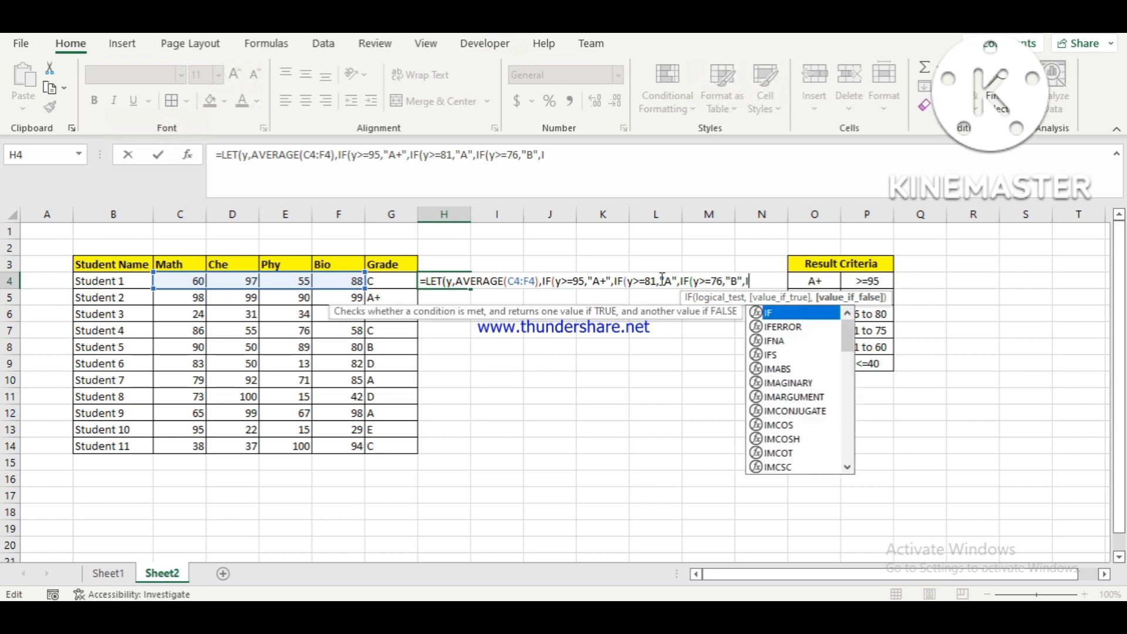
text(F()
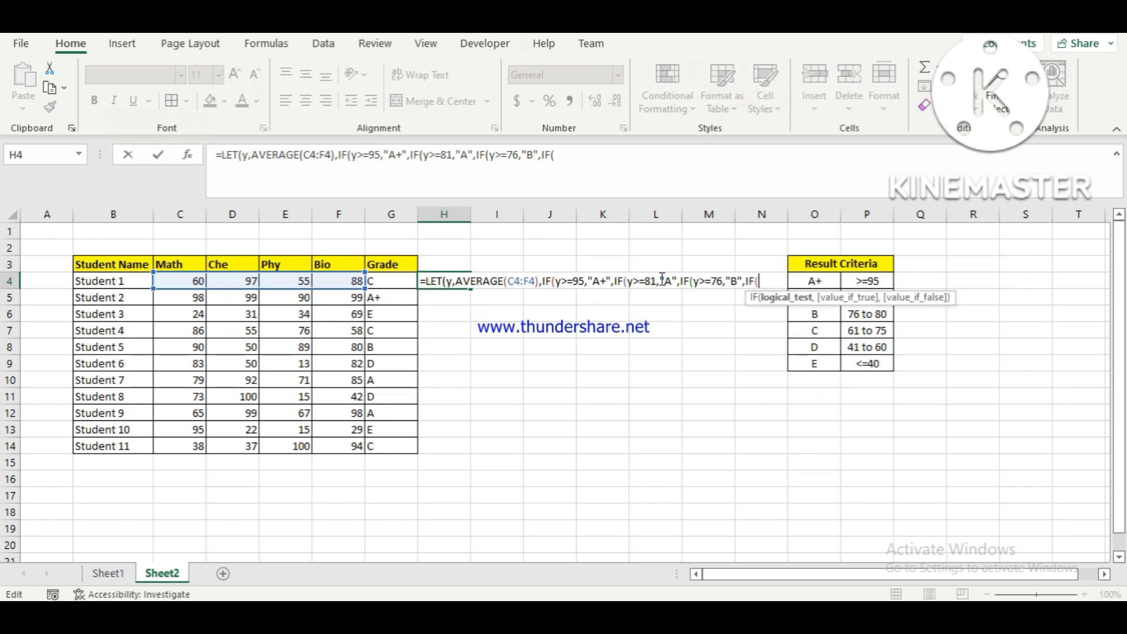
text(Y)
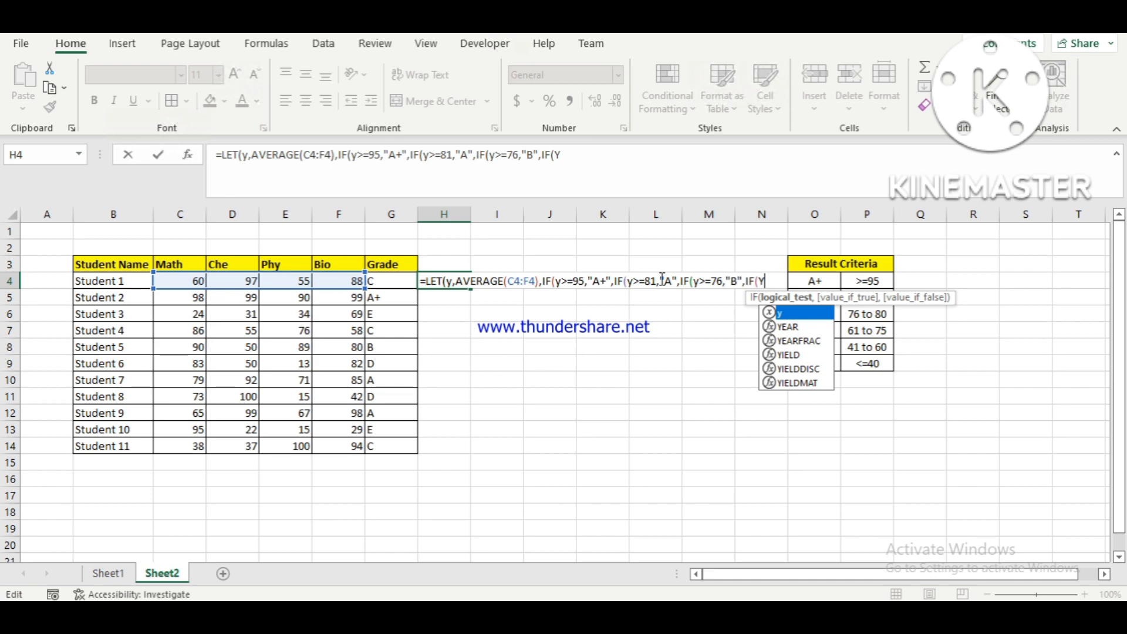
text(>)
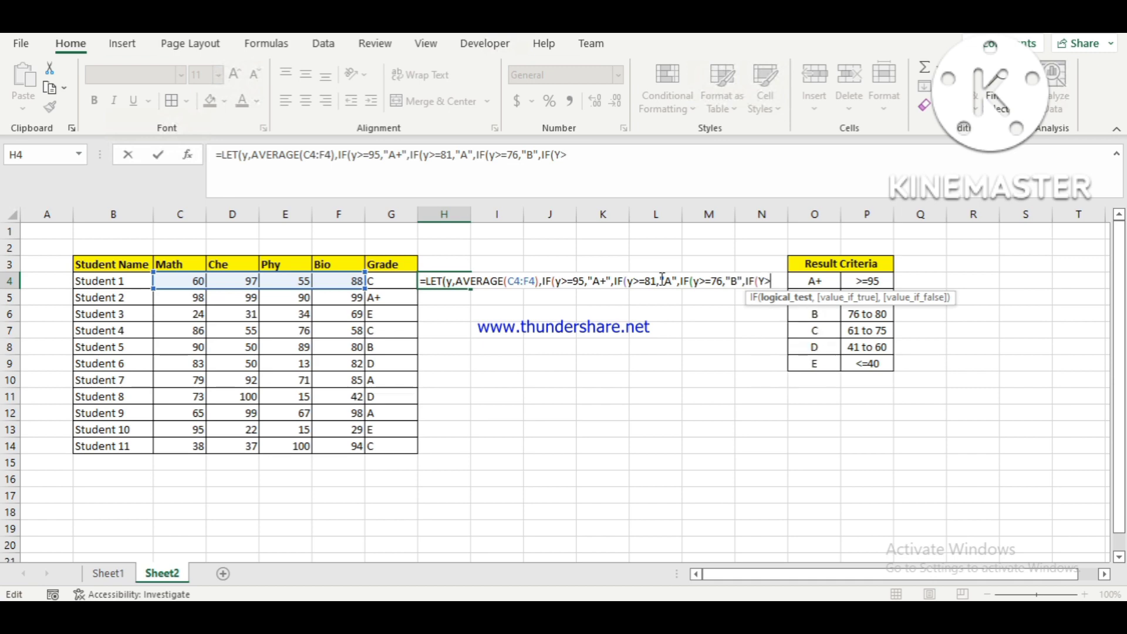
text(=61,")
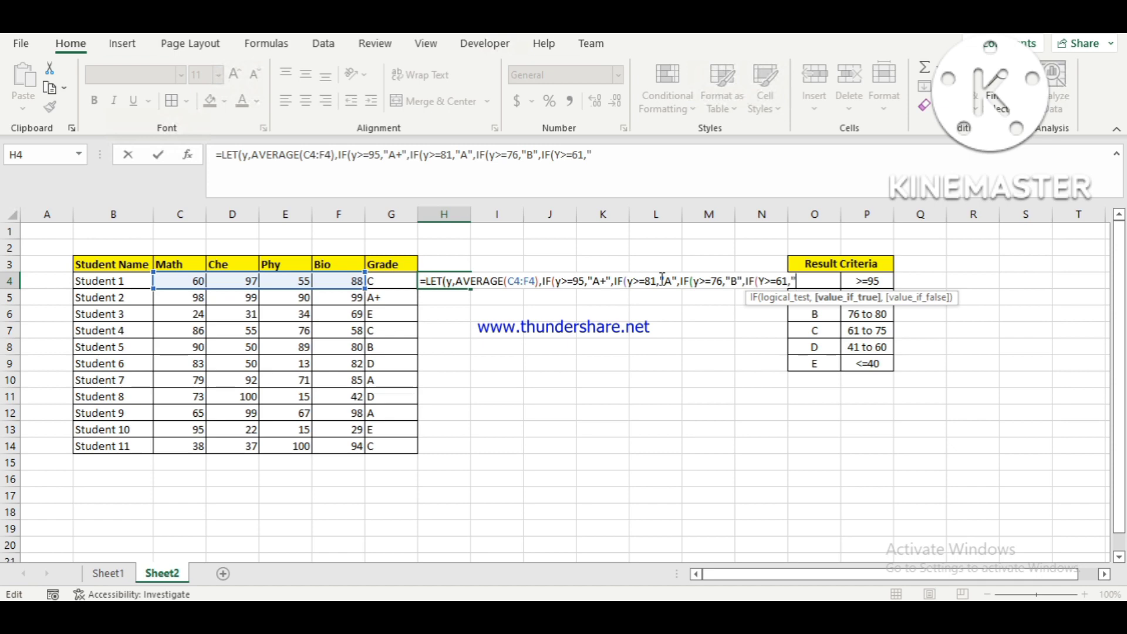
text(C",IF()
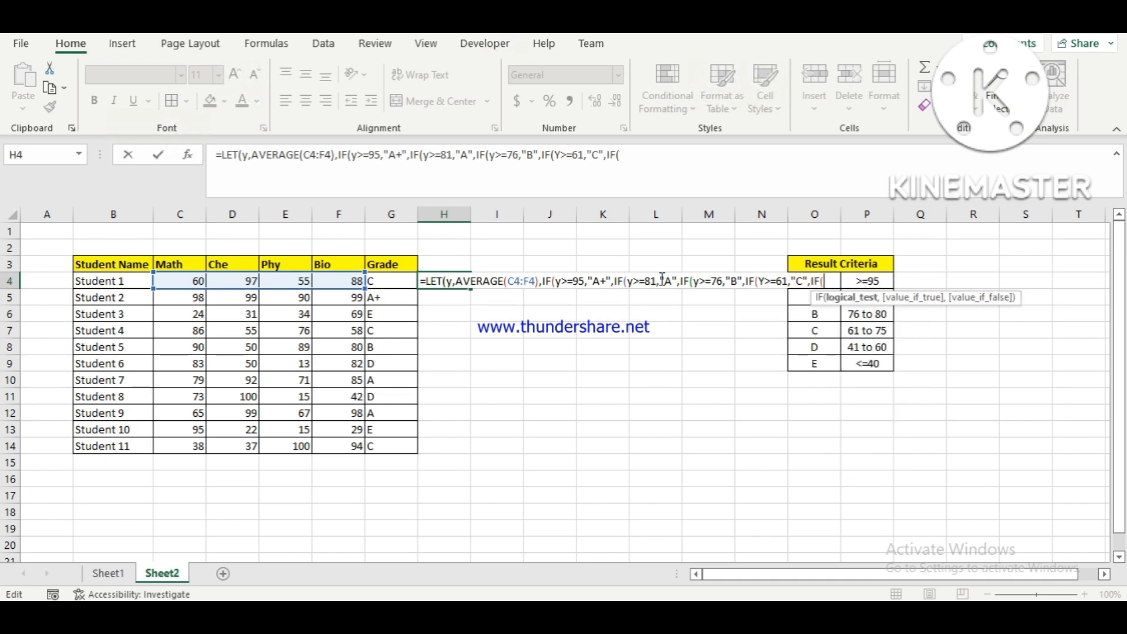
text(Y>=41,")
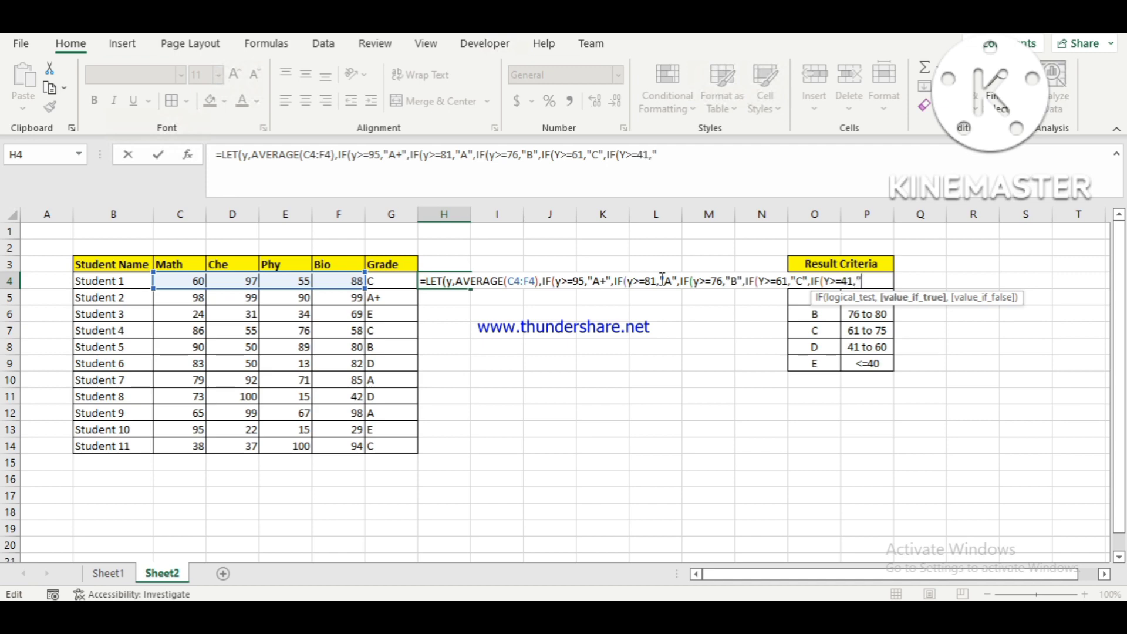
text(D",)
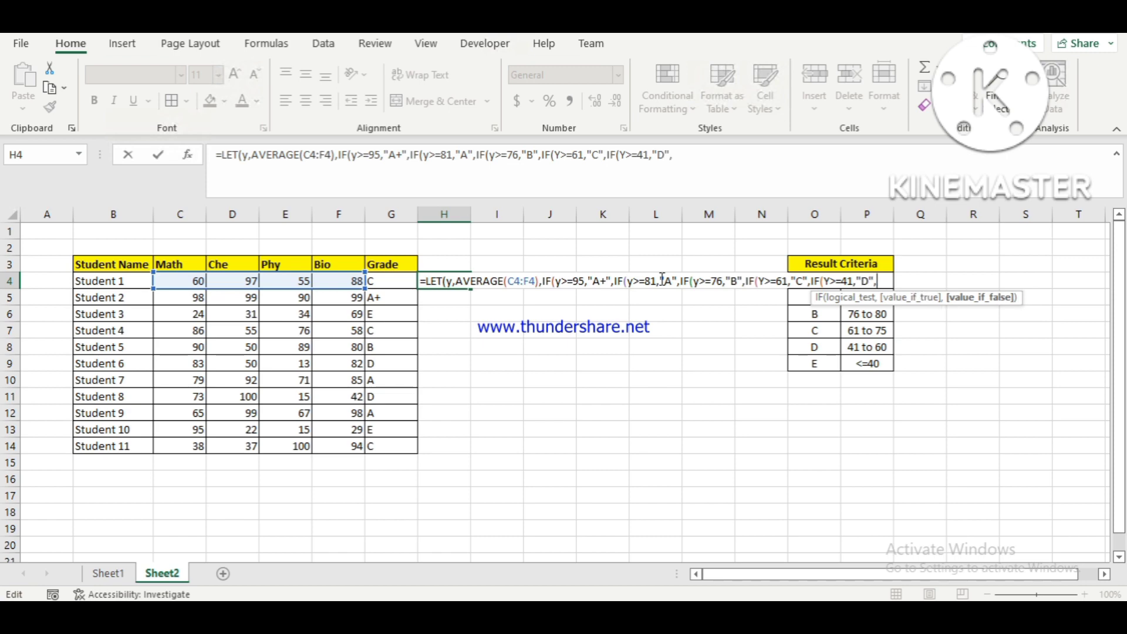
text(")
text(E)
text(")))))
text())
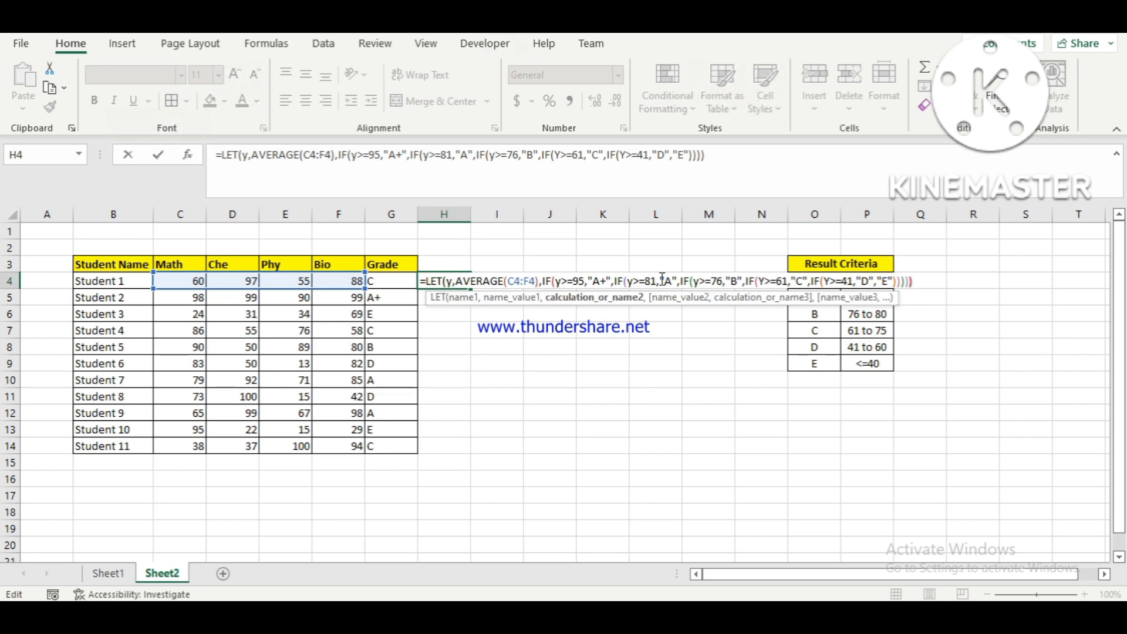
Give the fifth IF "E" as its value if false, close all nested functions and enter the H4 formula.
key(Return)
key(Return)
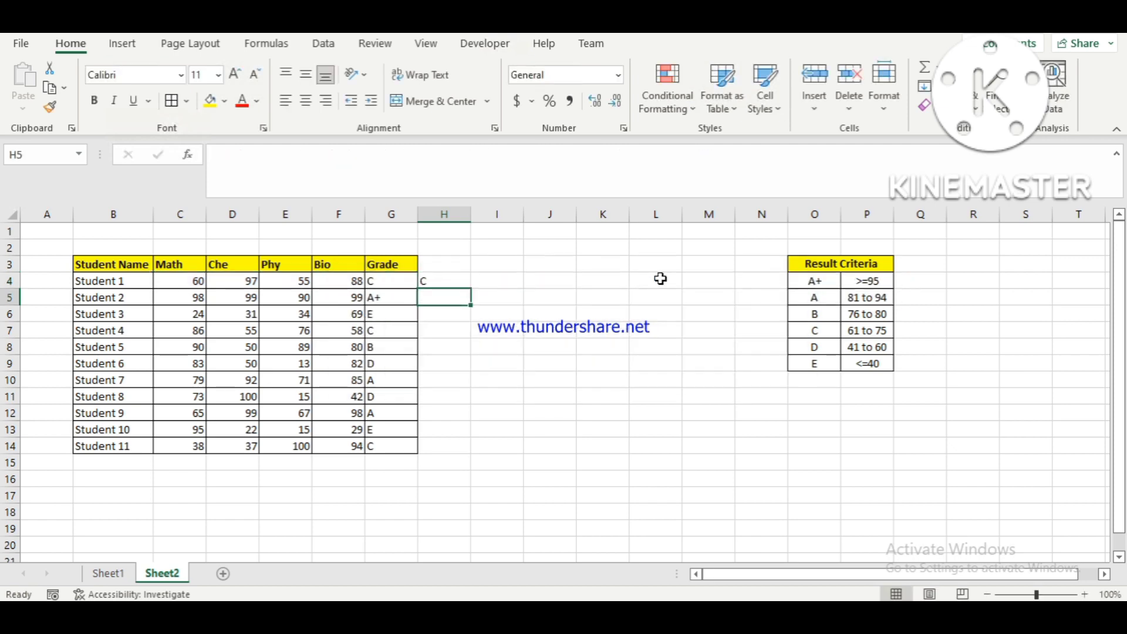
Fill the LET formula from H4 down through H14 for all the students.
key(Up)
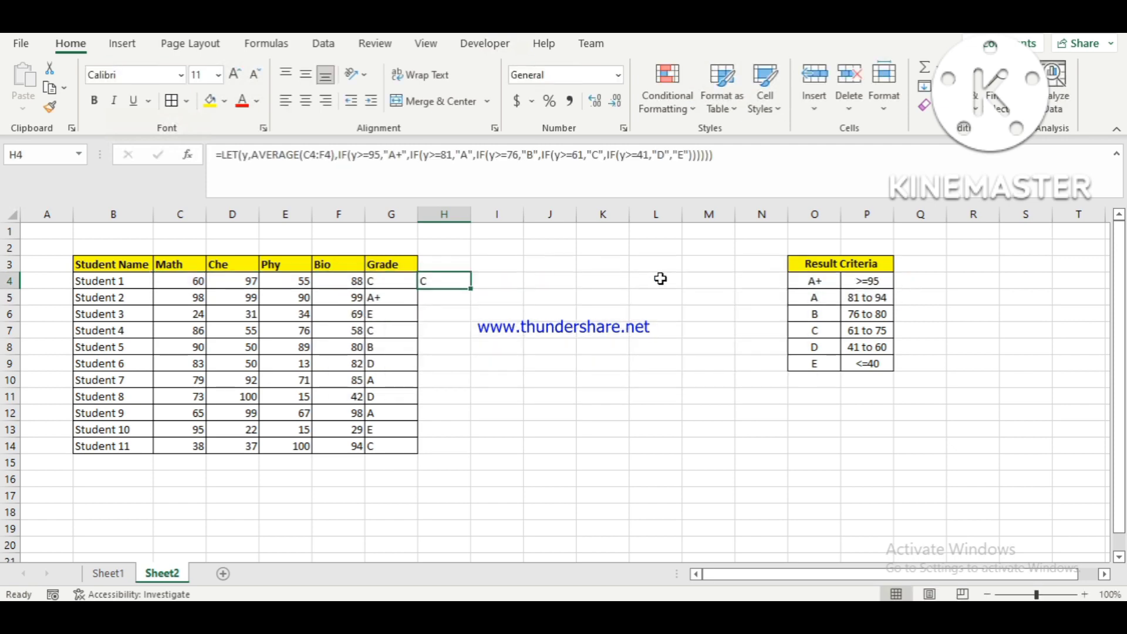
double_click(471, 289)
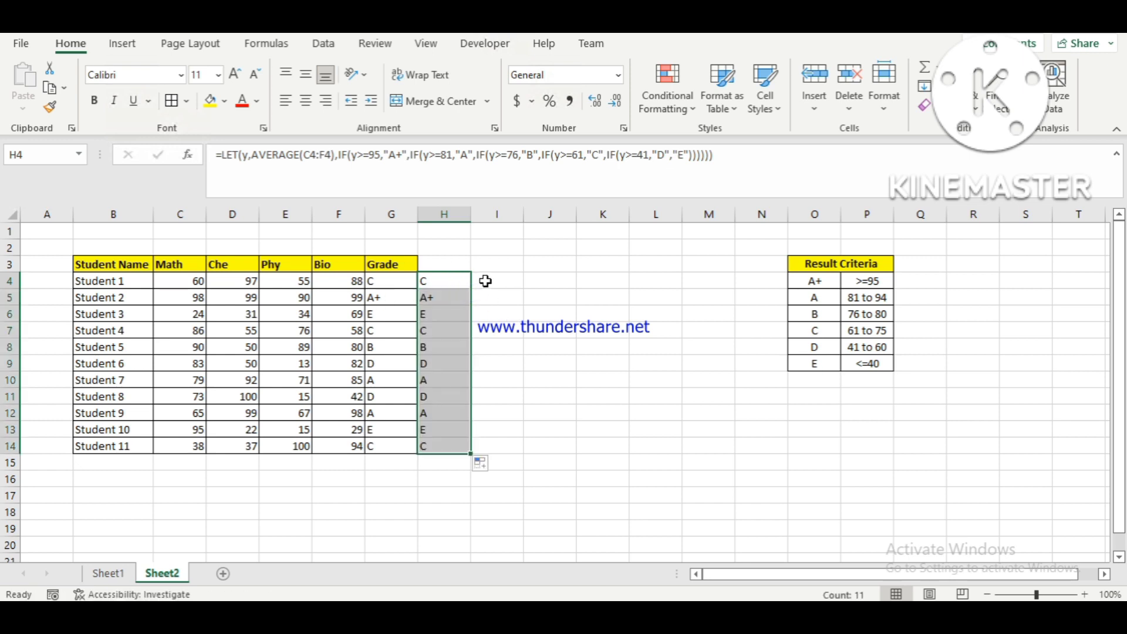
click(485, 281)
Compare the nested IF grades in column G with the LET grades in column H across the student rows.
key(Left)
key(Left)
key(Right)
key(Left)
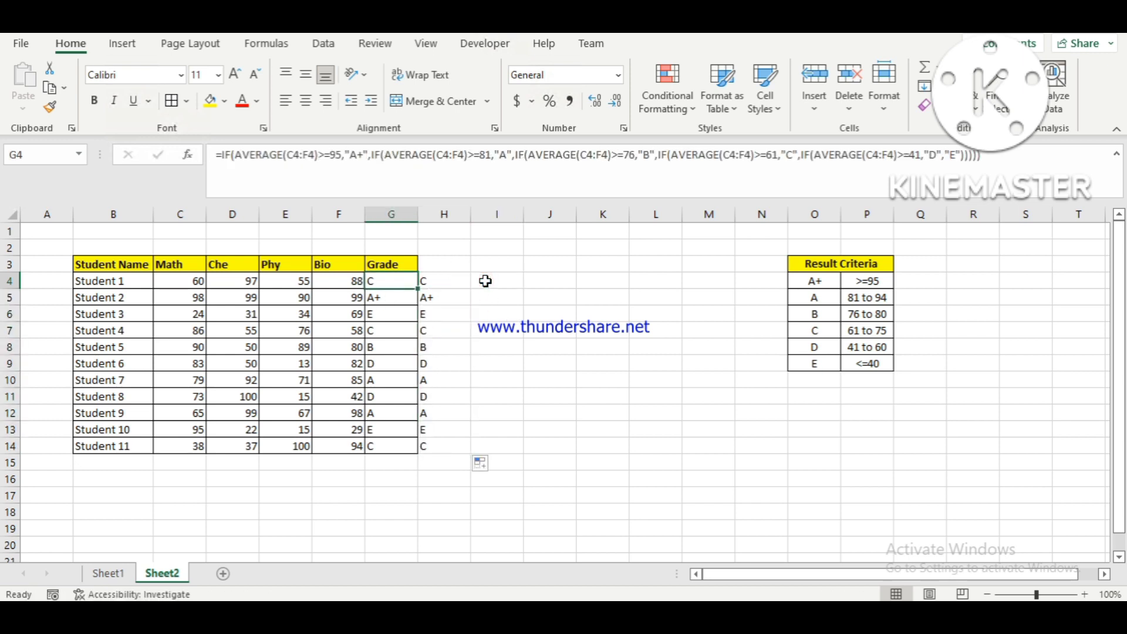
key(Down)
key(Right)
key(Left)
key(Down)
key(Right)
key(Left)
key(Down)
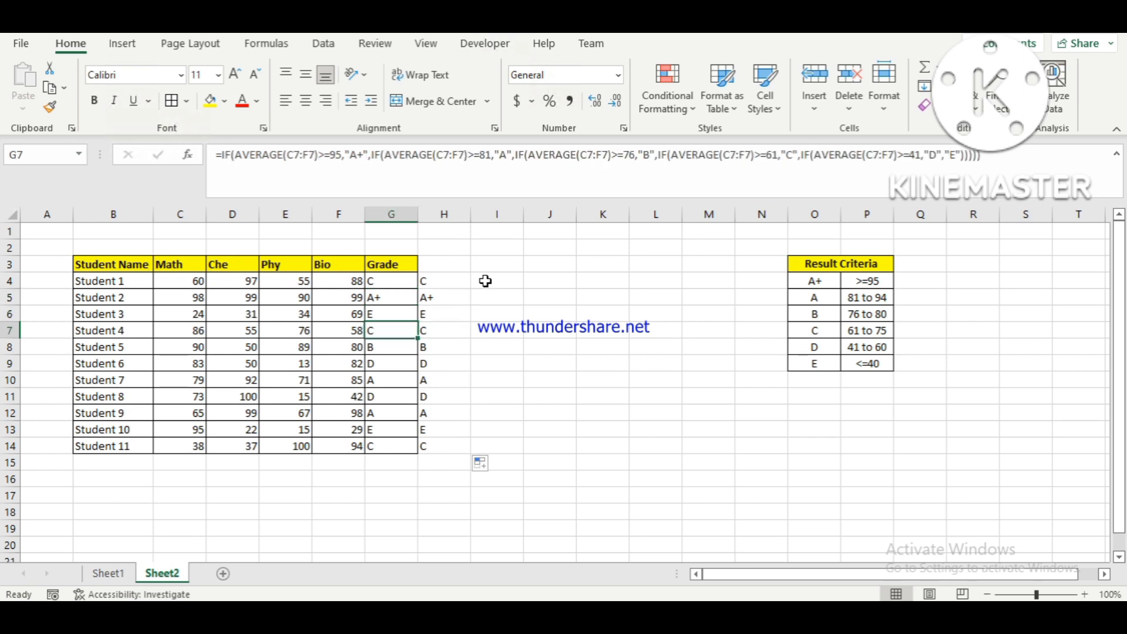
key(Down)
key(Down)
key(Down)
key(Down)
key(Down)
key(Down)
key(Down)
key(Up)
key(Right)
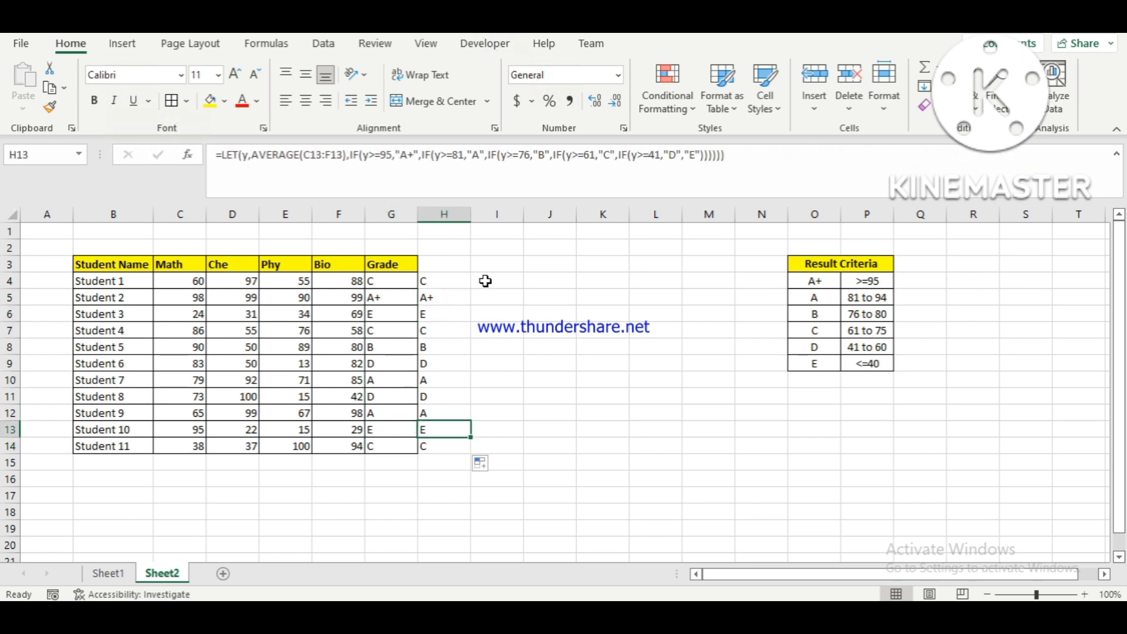
key(Left)
key(Up)
key(Up)
key(Up)
key(Up)
key(Up)
key(Up)
key(Up)
key(Up)
key(Up)
key(Up)
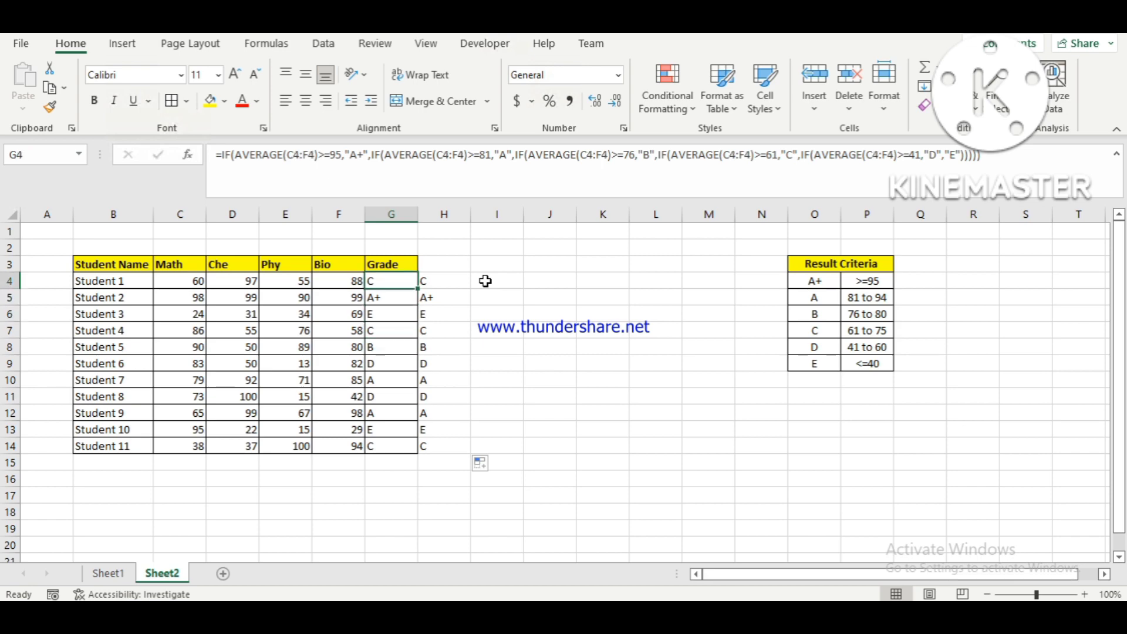
Compare the nested IF formula in G4 with the LET formula in H4 for Student 1.
key(Down)
key(Right)
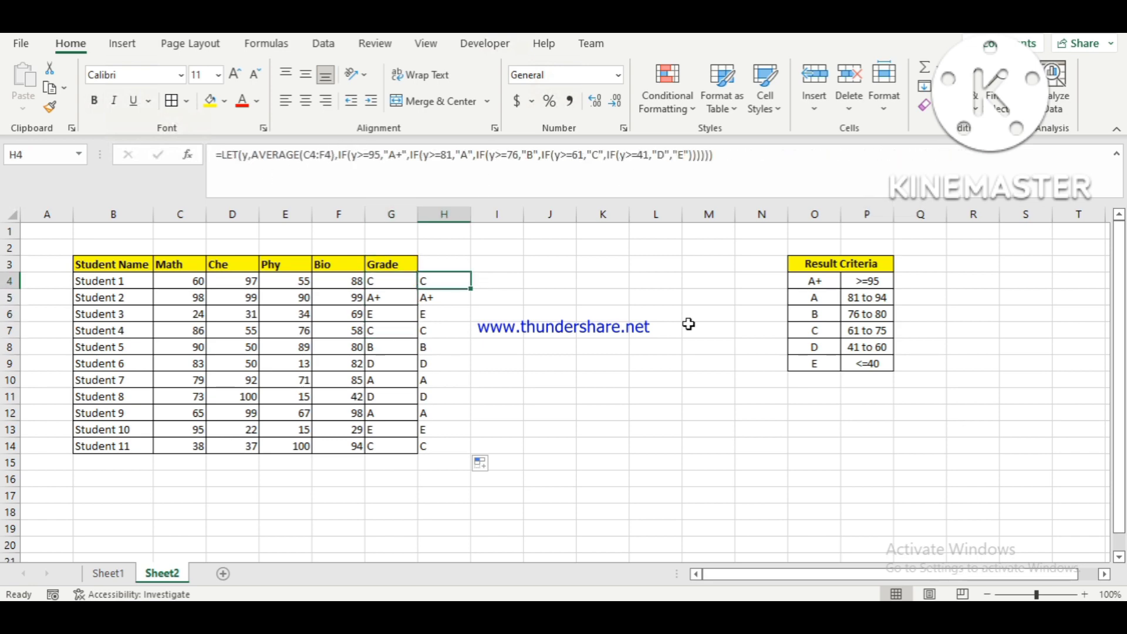
key(Left)
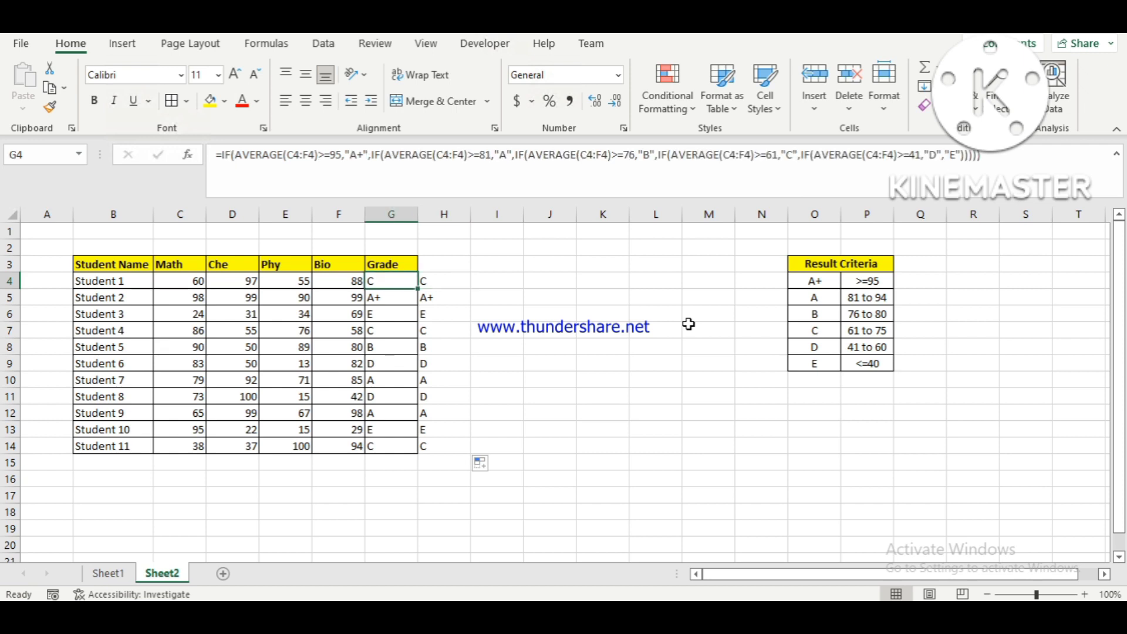
key(Right)
key(Left)
key(Right)
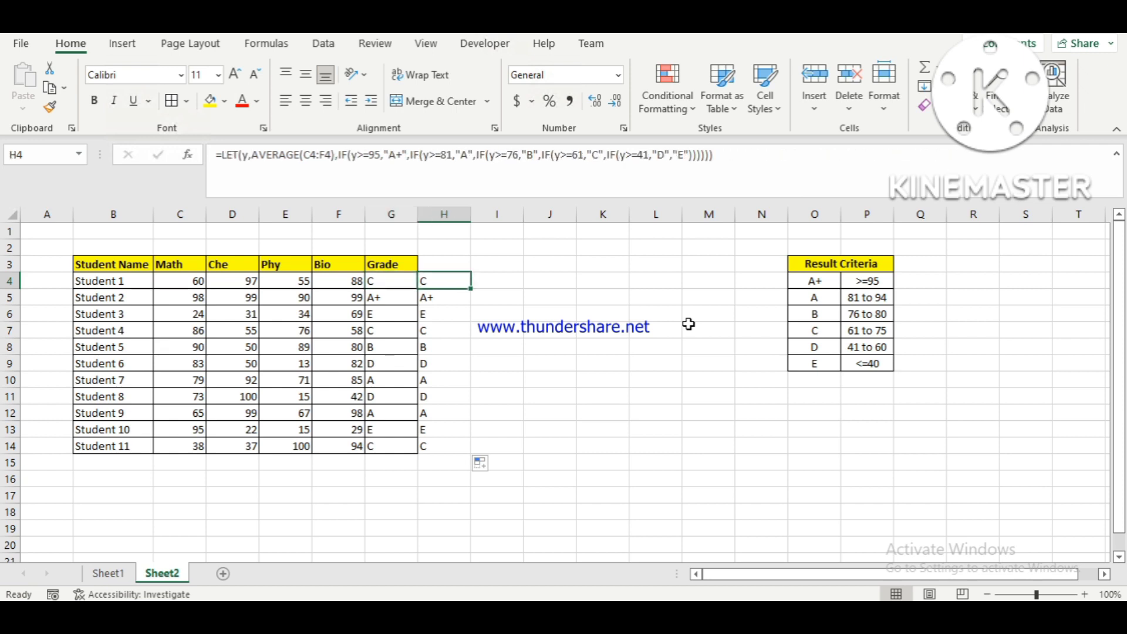